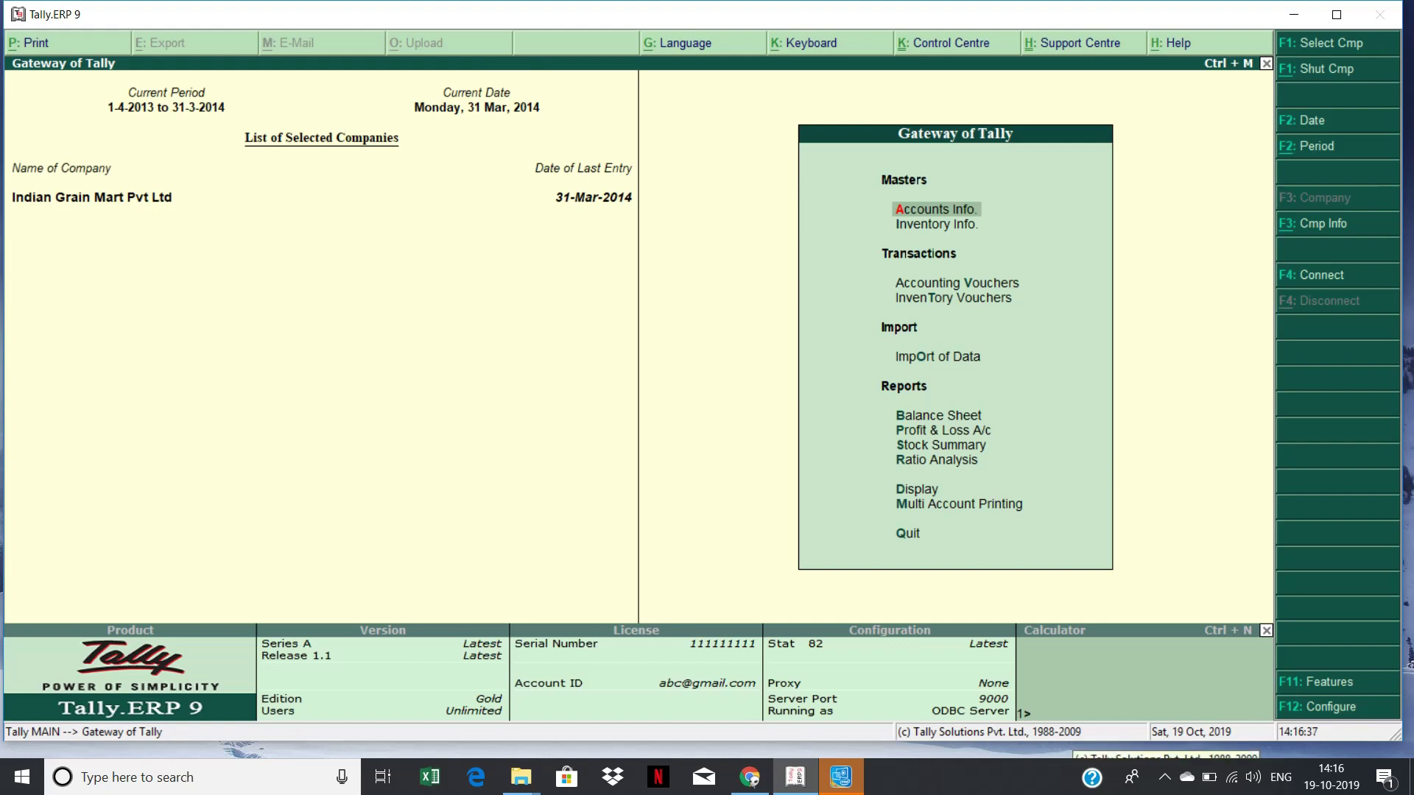
# Open the Group Vouchers report from the account books of Indian Grain Mart Pvt Ltd
pyautogui.press('Down')
pyautogui.press('Down')
pyautogui.press('Down')
pyautogui.press('Down')
pyautogui.press('Down')
pyautogui.press('Down')
pyautogui.press('Down')
pyautogui.press('Down')
pyautogui.press('Down')
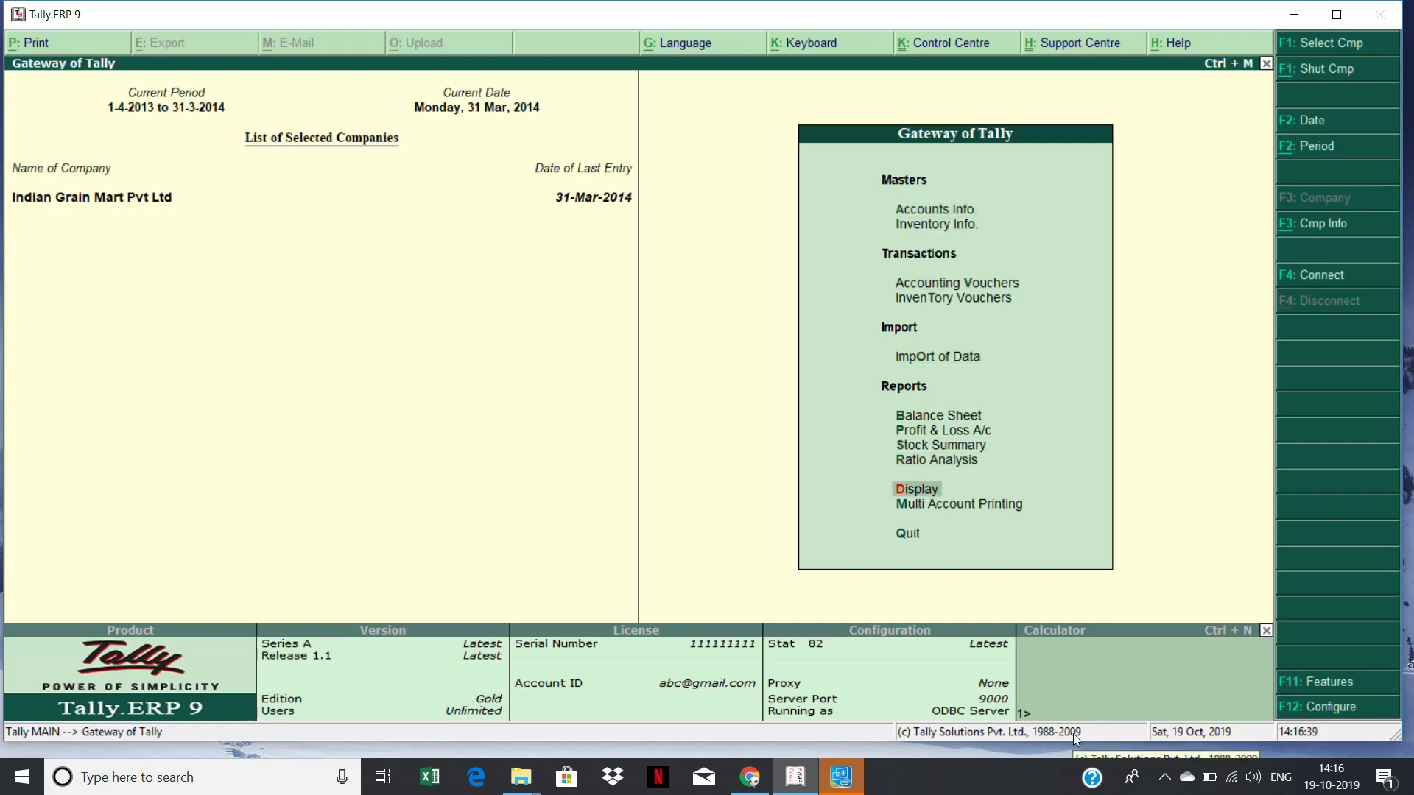
pyautogui.press('Return')
pyautogui.press('Down')
pyautogui.press('Down')
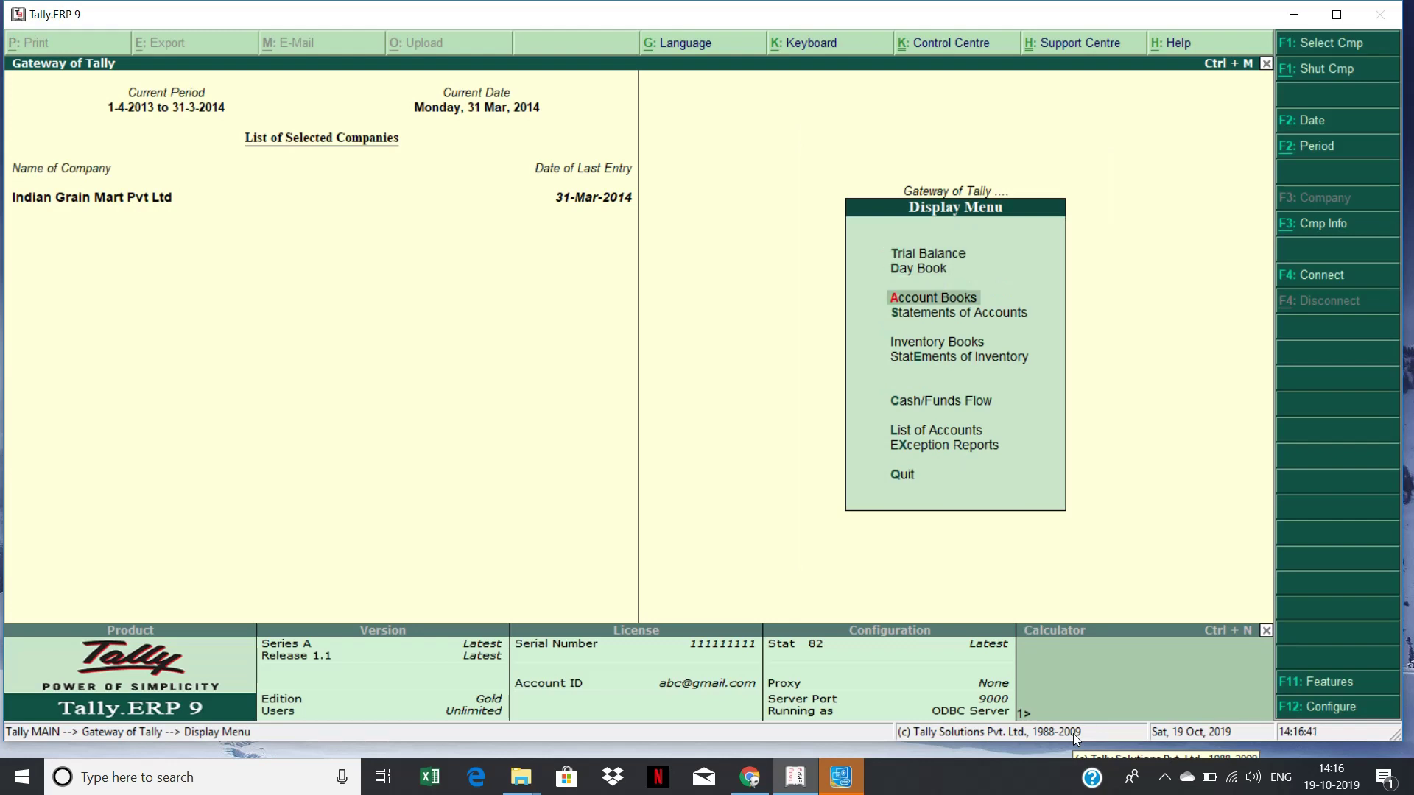
pyautogui.press('Return')
pyautogui.press('Down')
pyautogui.press('Down')
pyautogui.press('Down')
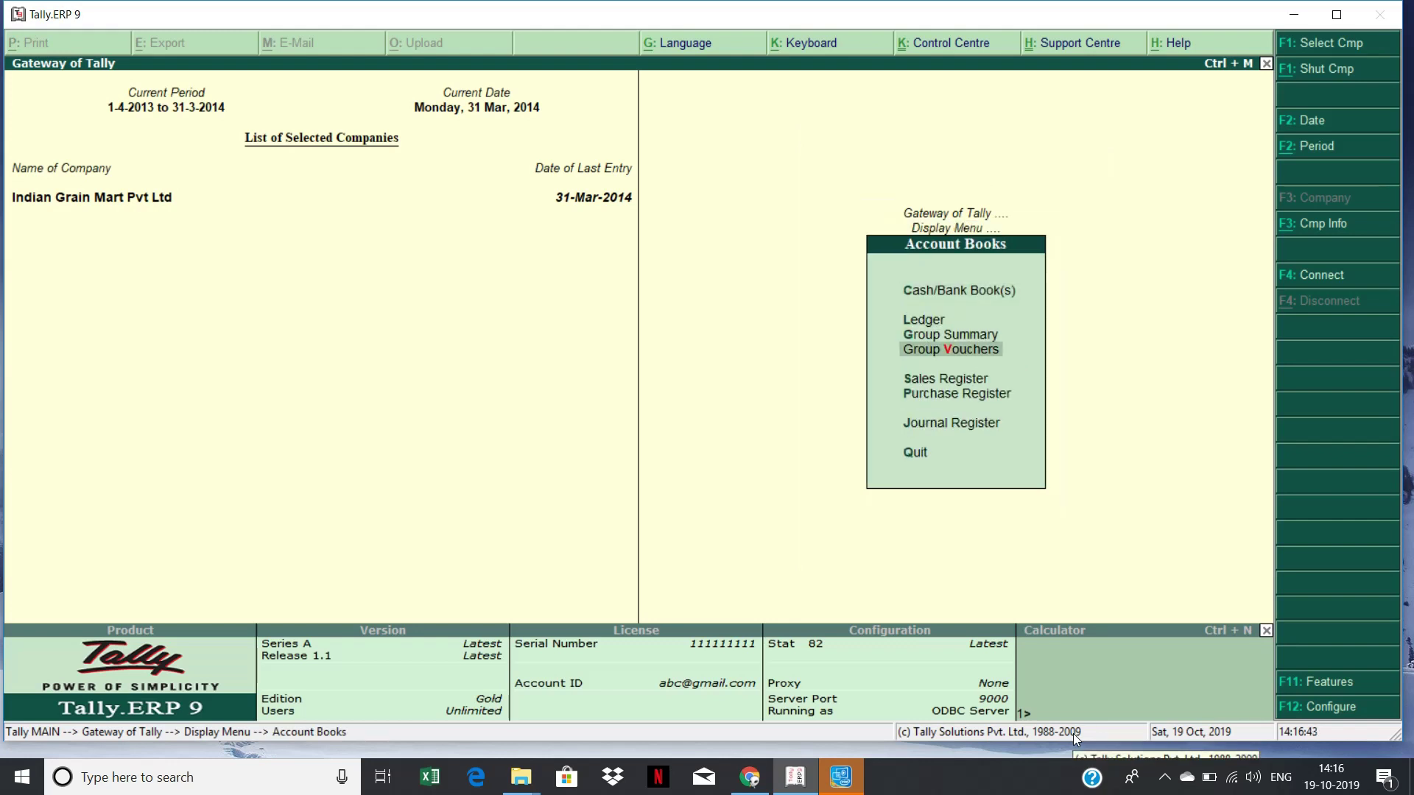
pyautogui.press('Return')
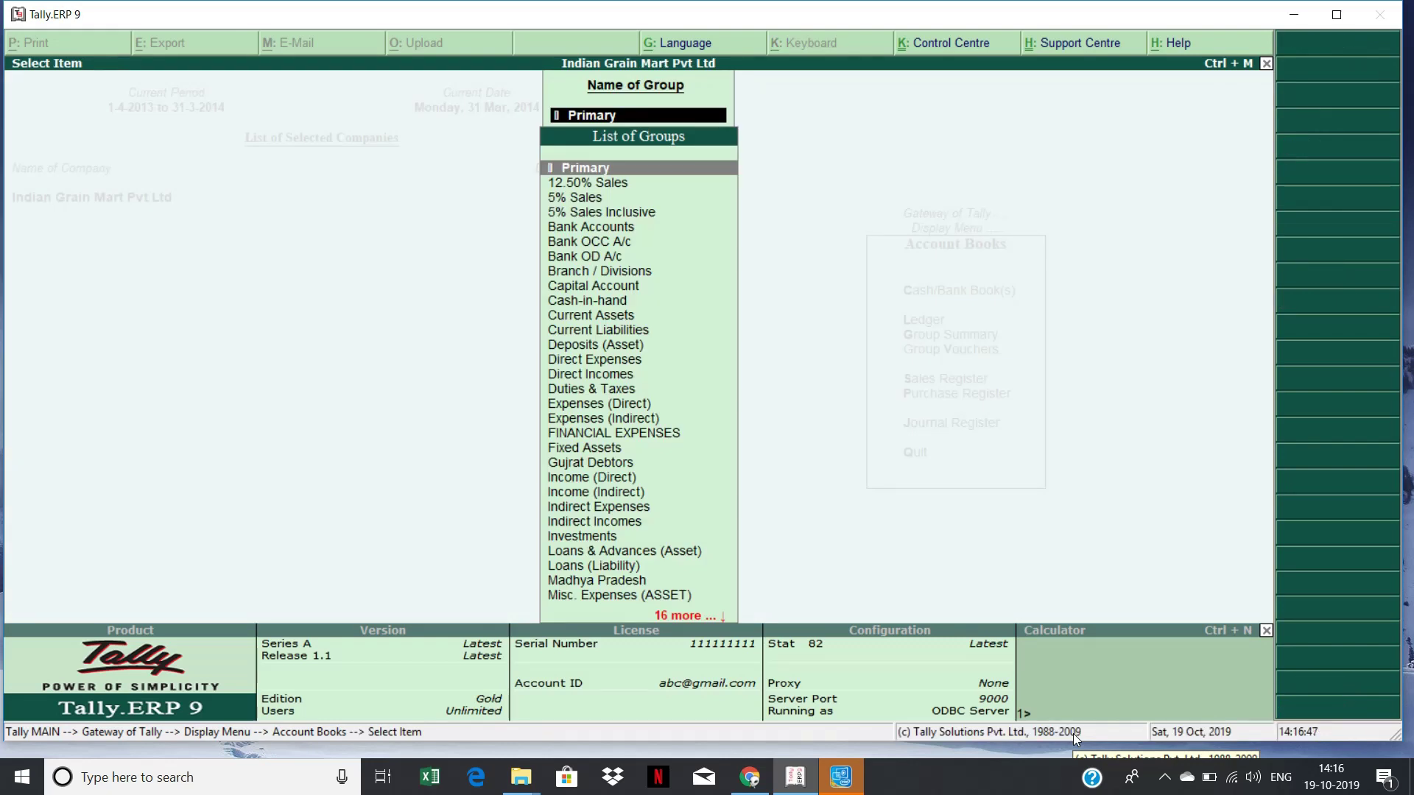
# Choose Sundry Debtors as the group whose vouchers are listed
pyautogui.write('Sundr')
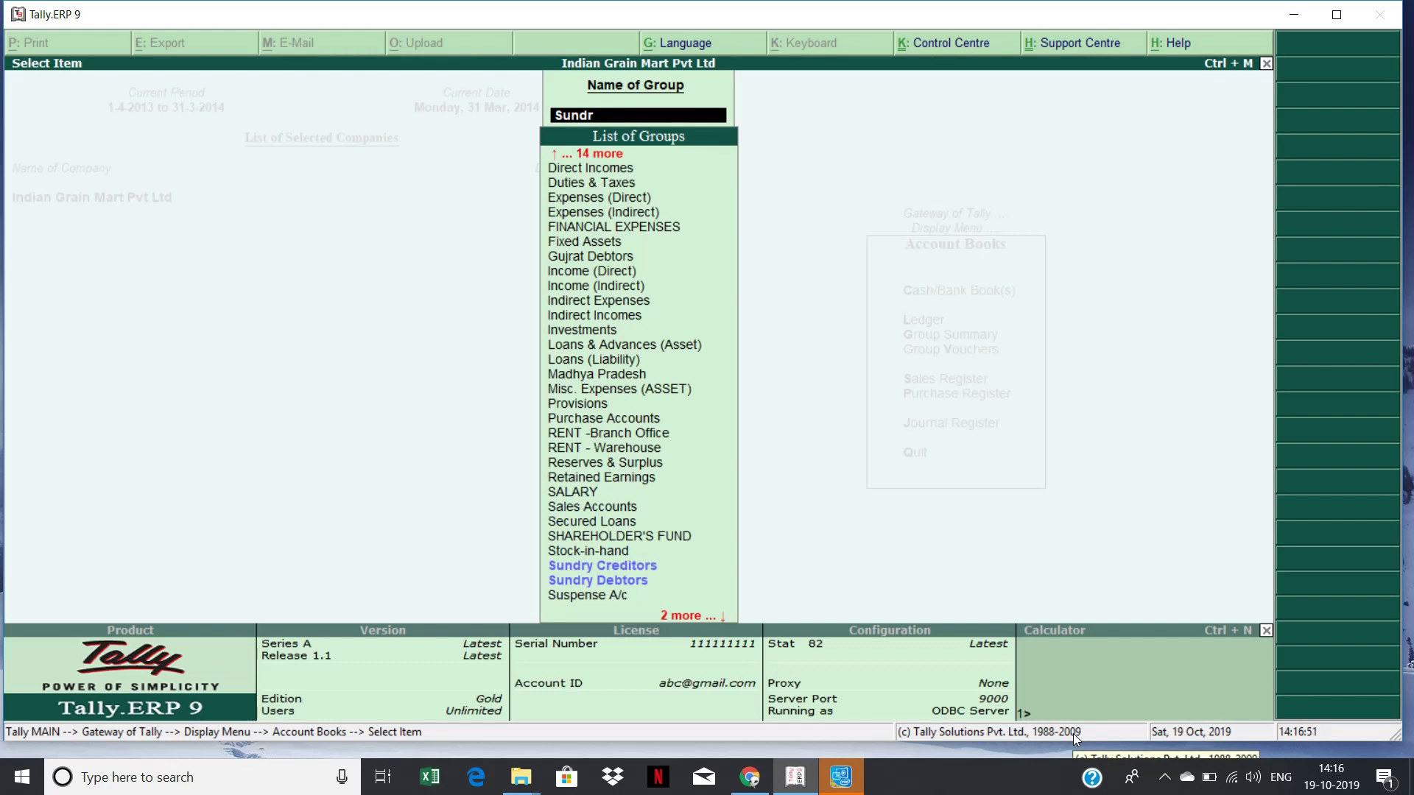
pyautogui.press('Down')
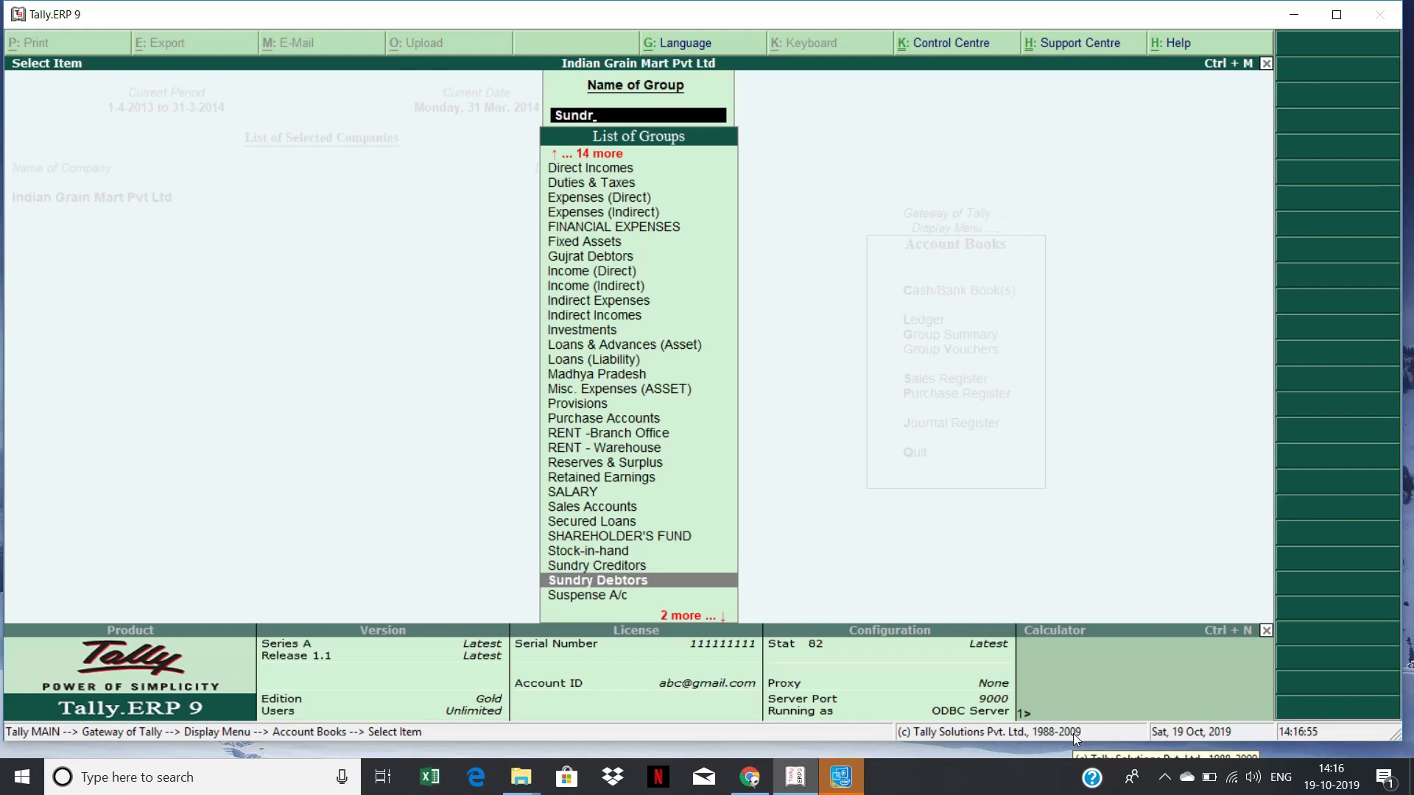
pyautogui.press('Return')
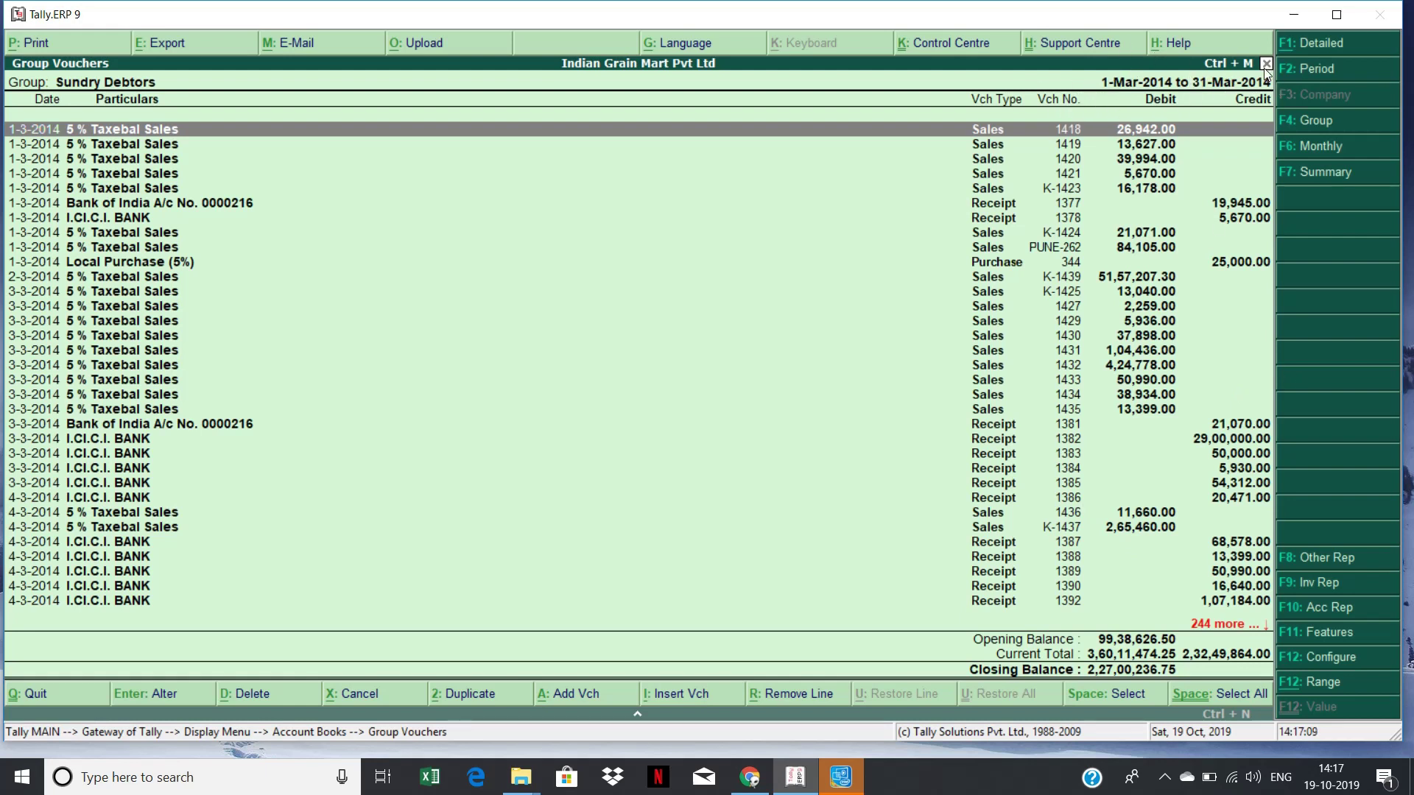
# Clear the start and end dates of the report period to cover 1-Apr-2013 to 31-Mar-2014
pyautogui.press('F2')
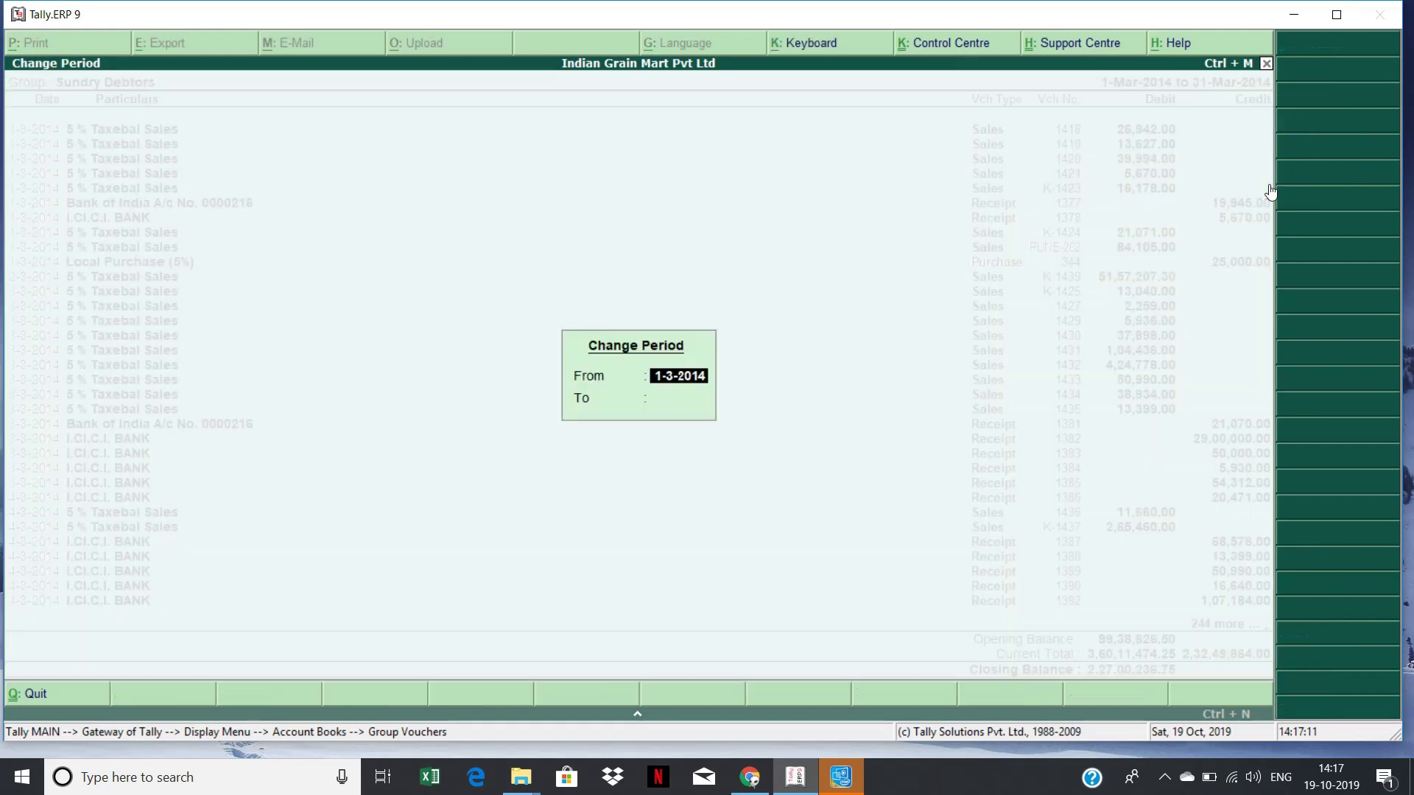
pyautogui.press('BackSpace')
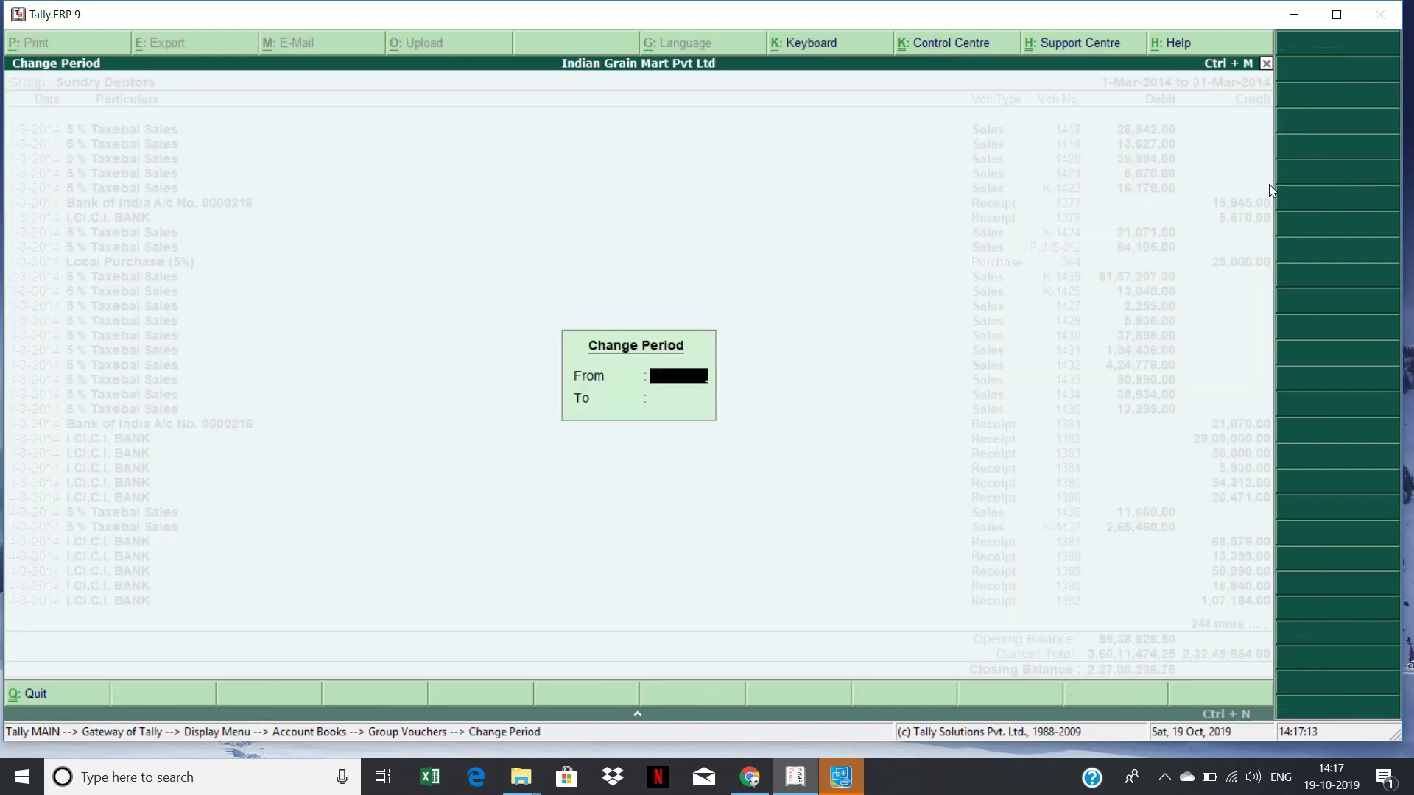
pyautogui.press('Return')
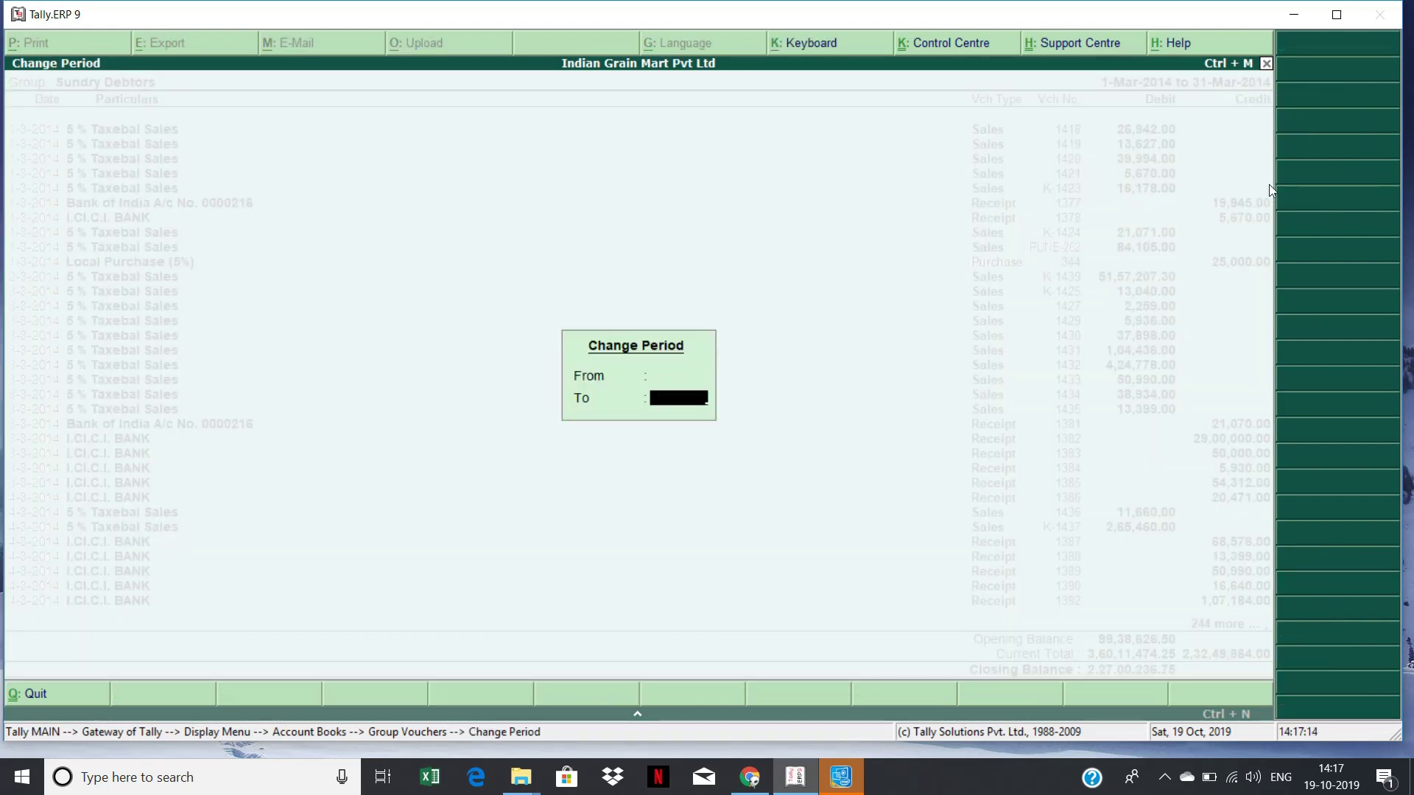
pyautogui.press('Return')
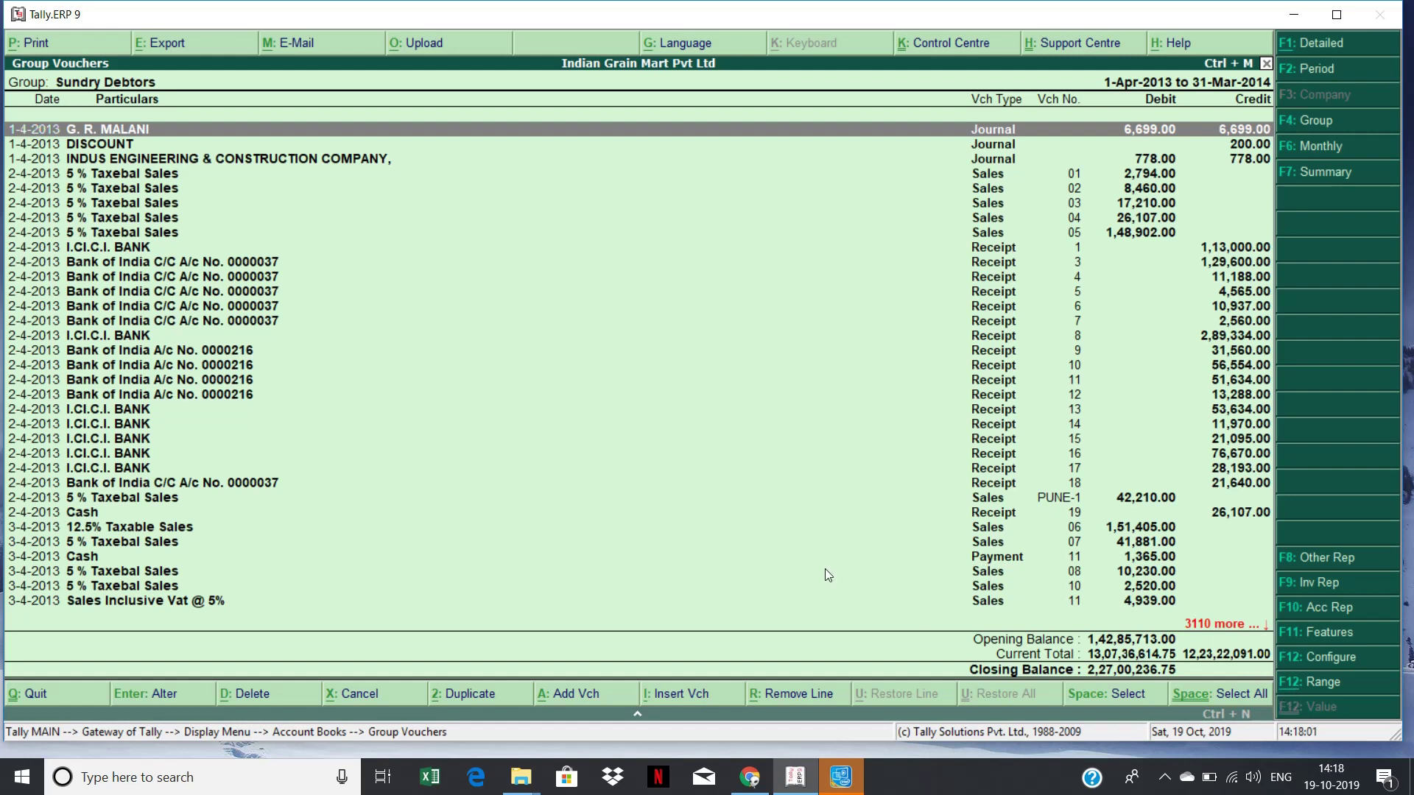
# Filter the report to vouchers whose Voucher Type name contains "payment", with no further condition
pyautogui.hotkey('alt', 'F12')
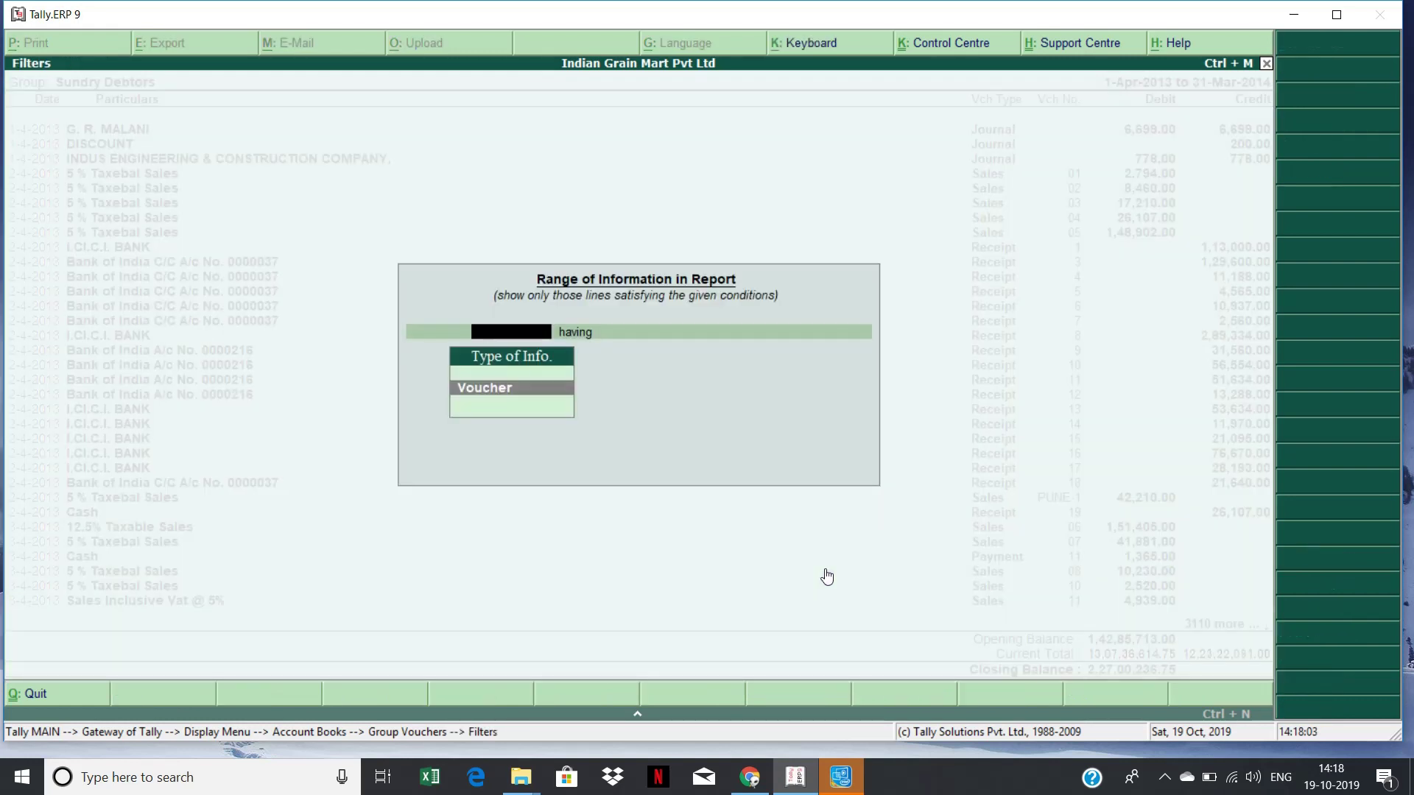
pyautogui.press('Return')
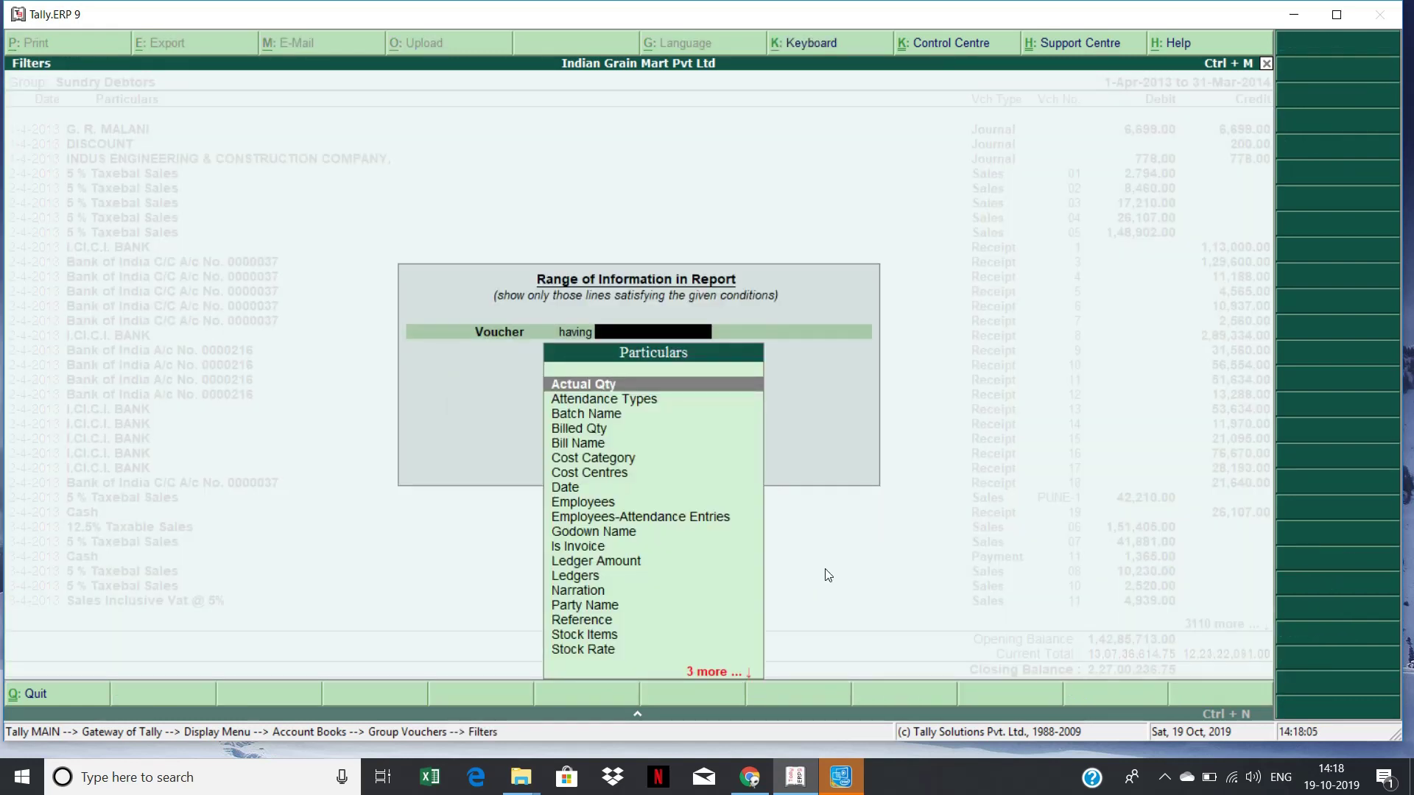
pyautogui.write('v')
pyautogui.press('Down')
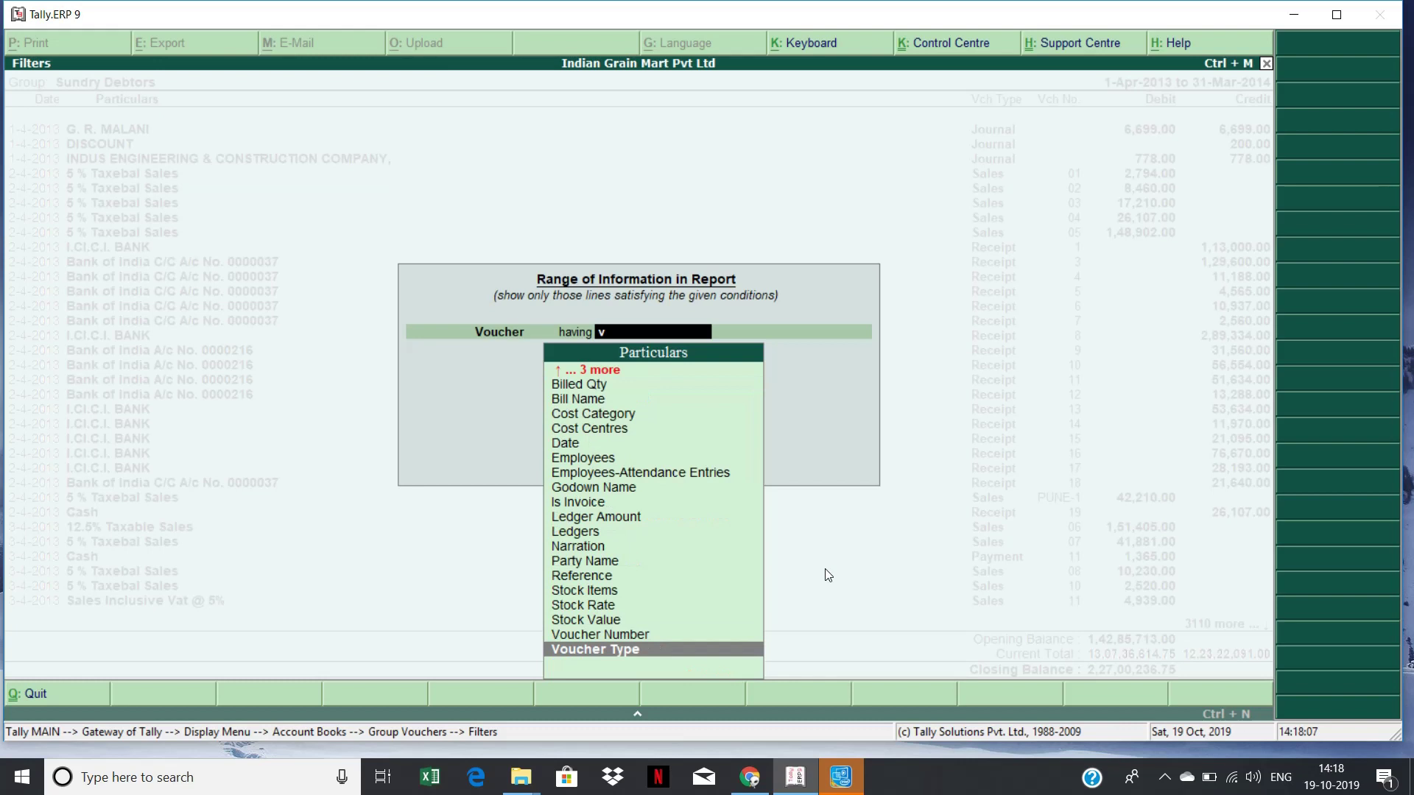
pyautogui.press('Return')
pyautogui.press('Return')
pyautogui.write('c')
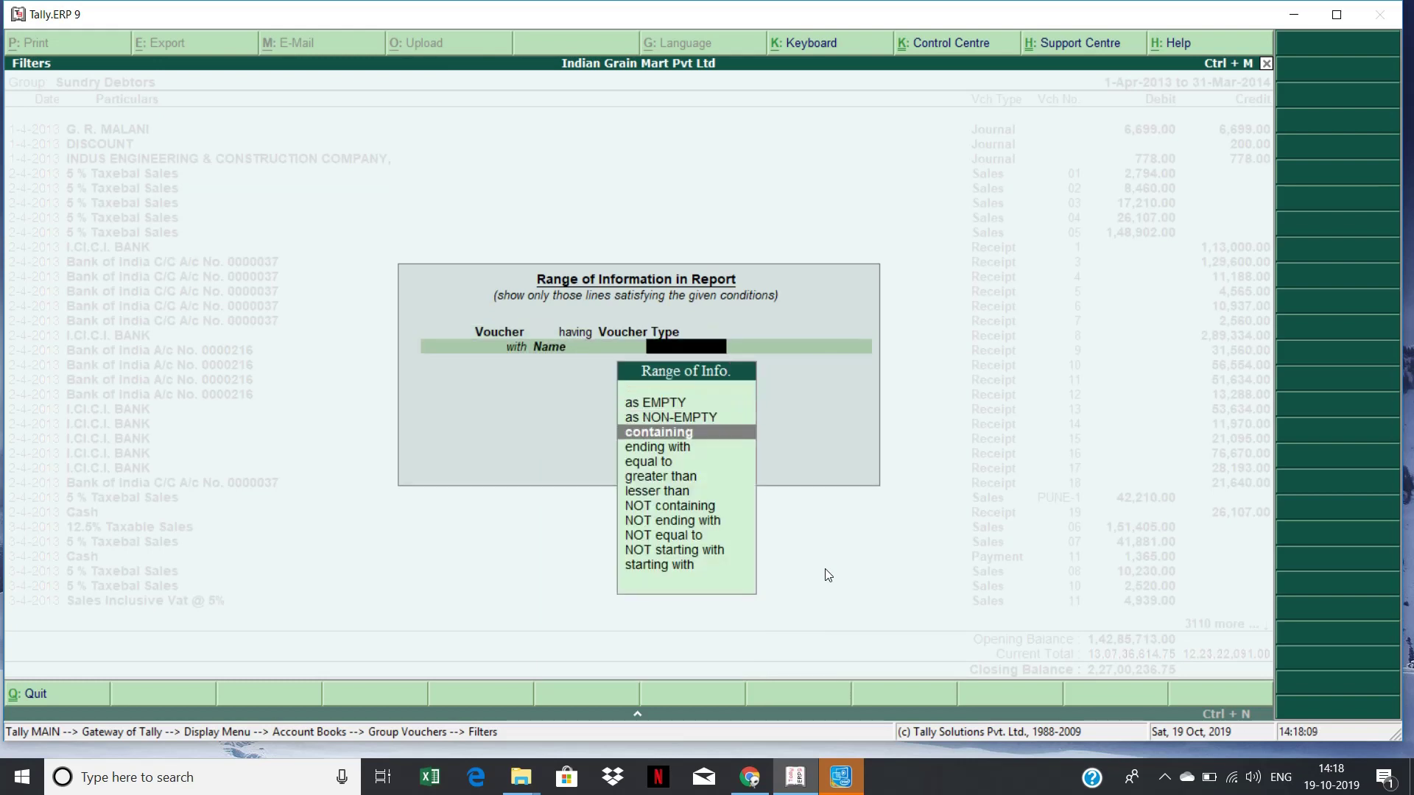
pyautogui.press('Return')
pyautogui.write('payment')
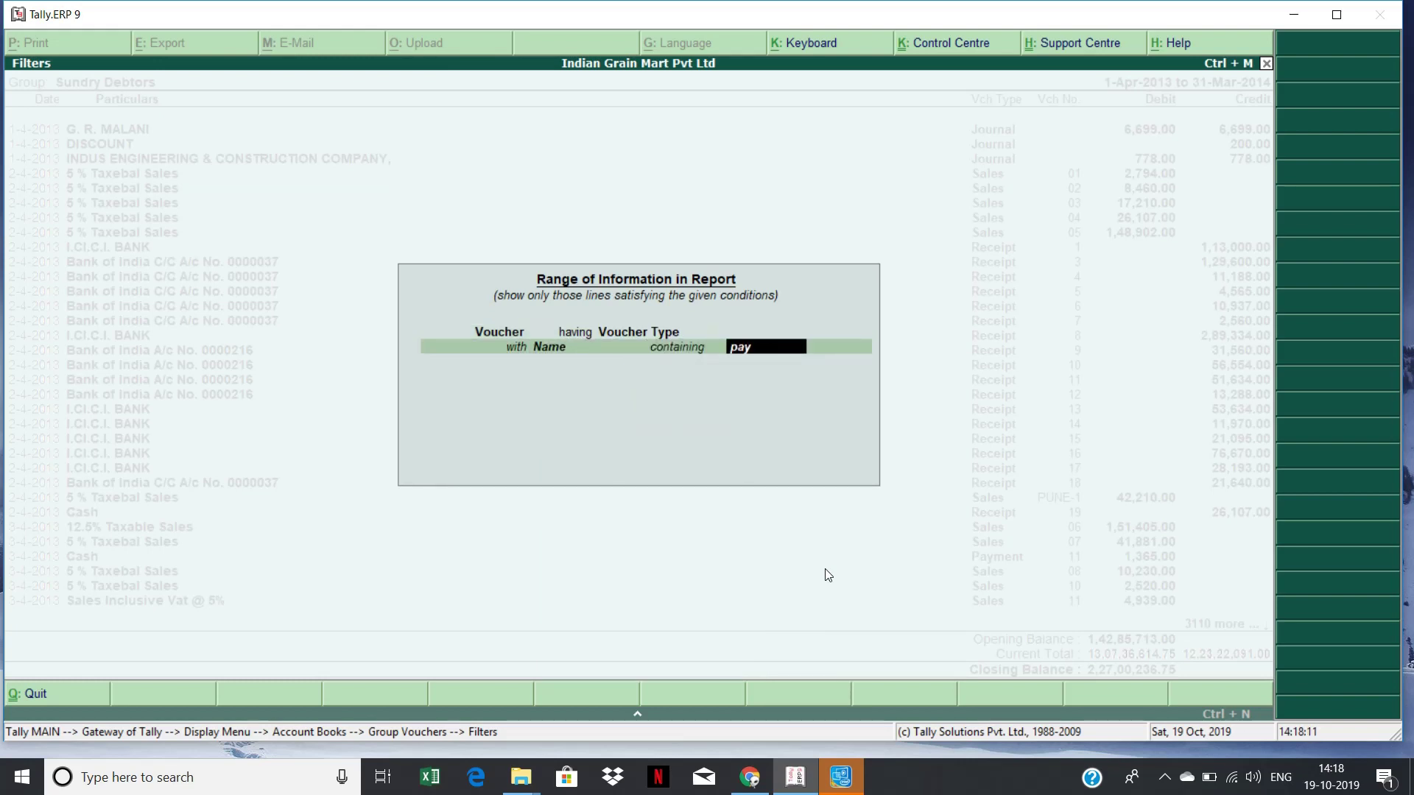
pyautogui.press('Return')
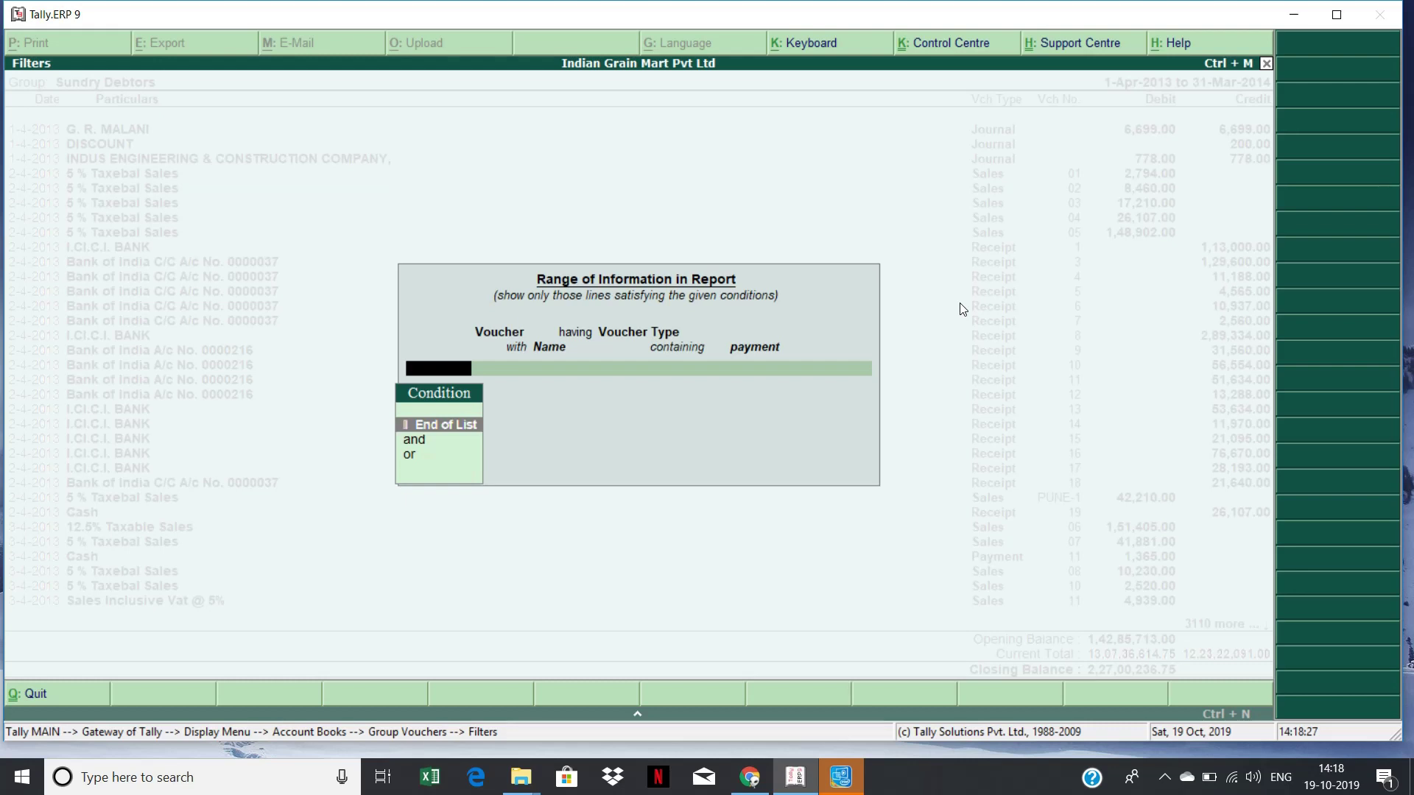
pyautogui.press('Return')
# Look through the filtered payment vouchers of the Sundry Debtors group and return to the first entry
pyautogui.press('Down')
pyautogui.press('Down')
pyautogui.press('Down')
pyautogui.press('Down')
pyautogui.press('Down')
pyautogui.press('Down')
pyautogui.press('Down')
pyautogui.press('Down')
pyautogui.press('Down')
pyautogui.press('Down')
pyautogui.press('Down')
pyautogui.press('Down')
pyautogui.press('Down')
pyautogui.press('Down')
pyautogui.press('Down')
pyautogui.press('Down')
pyautogui.press('Down')
pyautogui.press('Down')
pyautogui.press('Down')
pyautogui.press('Down')
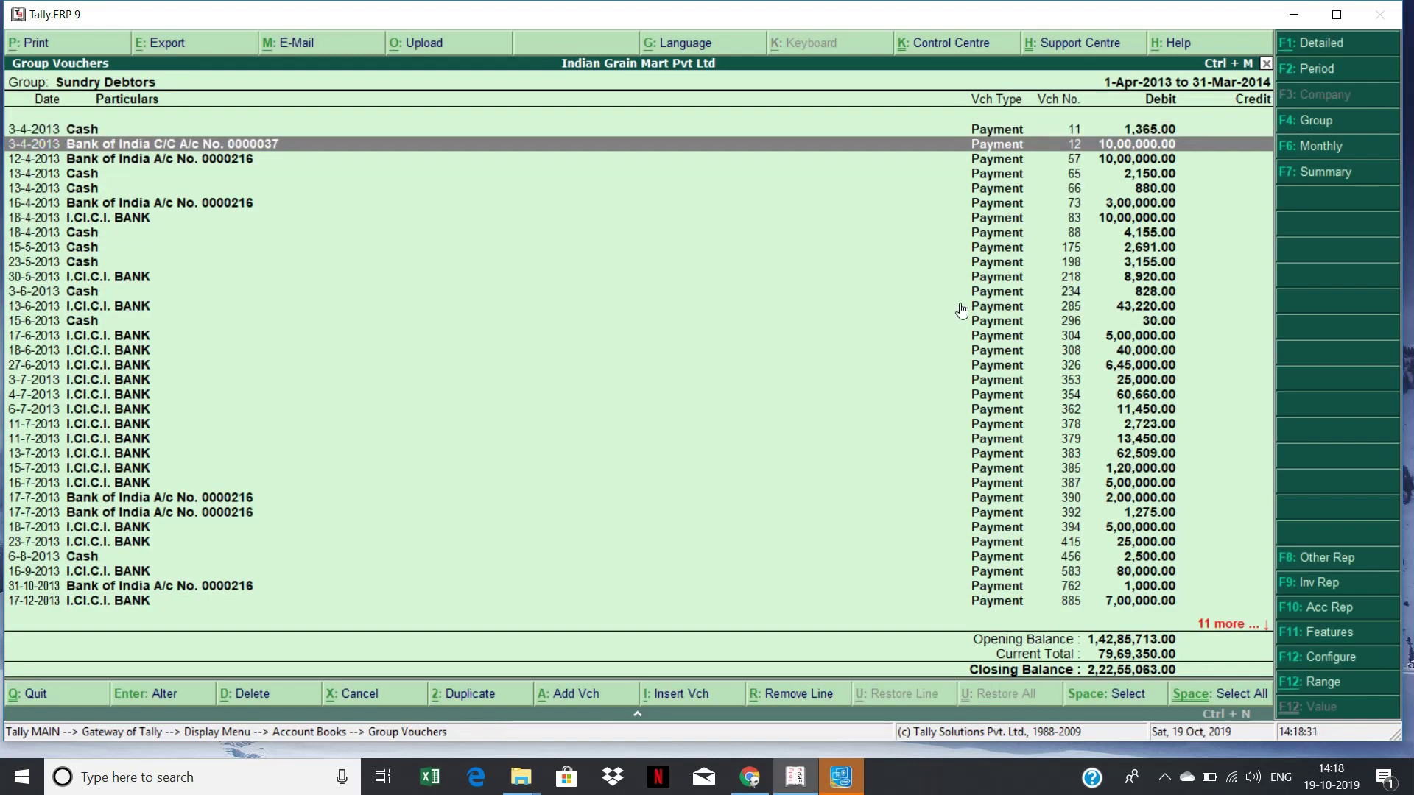
pyautogui.press('Down')
pyautogui.press('Down')
pyautogui.press('Down')
pyautogui.press('Down')
pyautogui.press('Down')
pyautogui.press('Down')
pyautogui.press('Down')
pyautogui.press('Down')
pyautogui.press('Down')
pyautogui.press('Down')
pyautogui.press('Down')
pyautogui.press('Down')
pyautogui.press('Down')
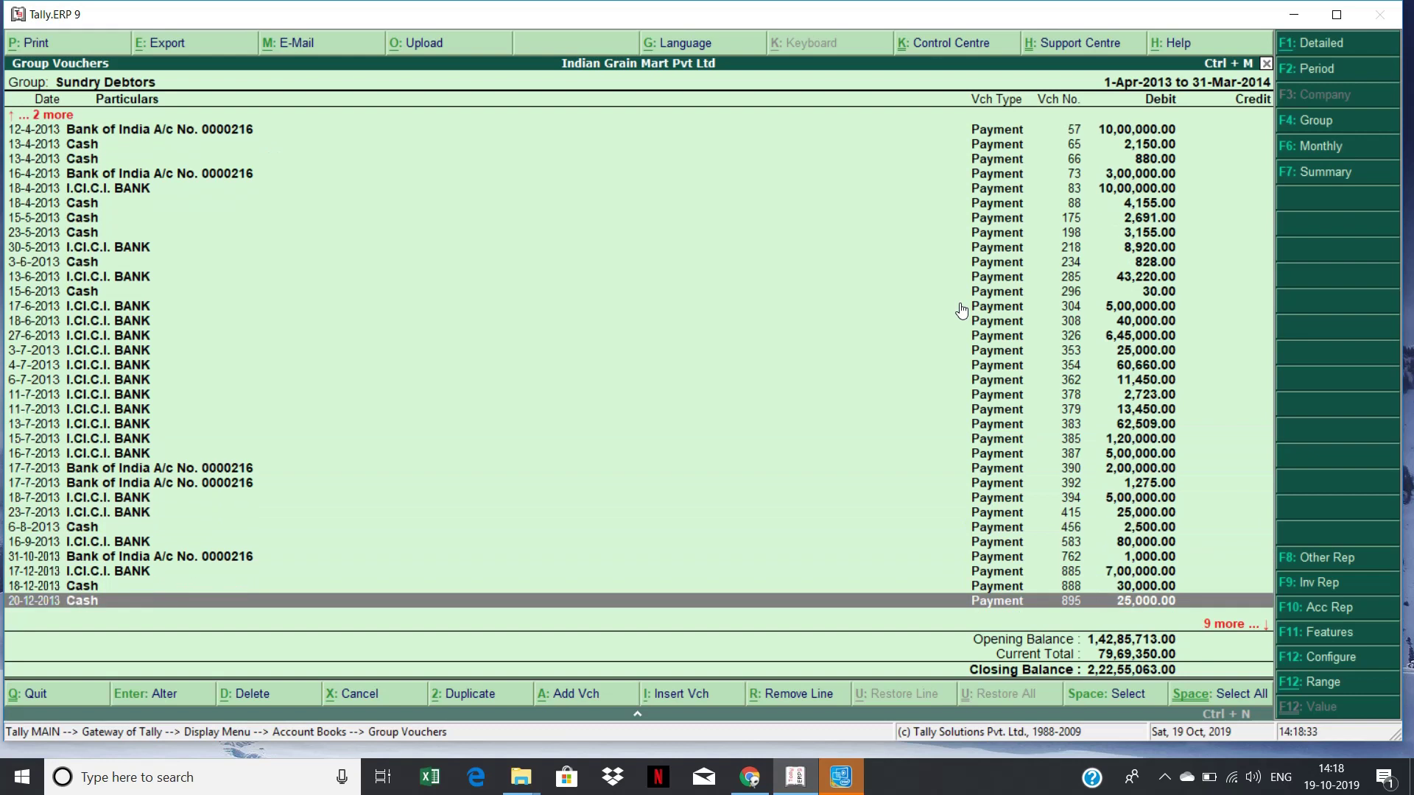
pyautogui.press('Down')
pyautogui.press('Up')
pyautogui.press('Up')
pyautogui.press('Up')
pyautogui.press('Up')
pyautogui.press('Up')
pyautogui.press('Up')
pyautogui.press('Up')
pyautogui.press('Up')
pyautogui.press('Up')
pyautogui.press('Up')
pyautogui.press('Up')
pyautogui.press('Up')
pyautogui.press('Up')
pyautogui.press('Up')
pyautogui.press('Up')
pyautogui.press('Up')
pyautogui.press('Up')
pyautogui.press('Up')
pyautogui.press('Up')
pyautogui.press('Up')
pyautogui.press('Up')
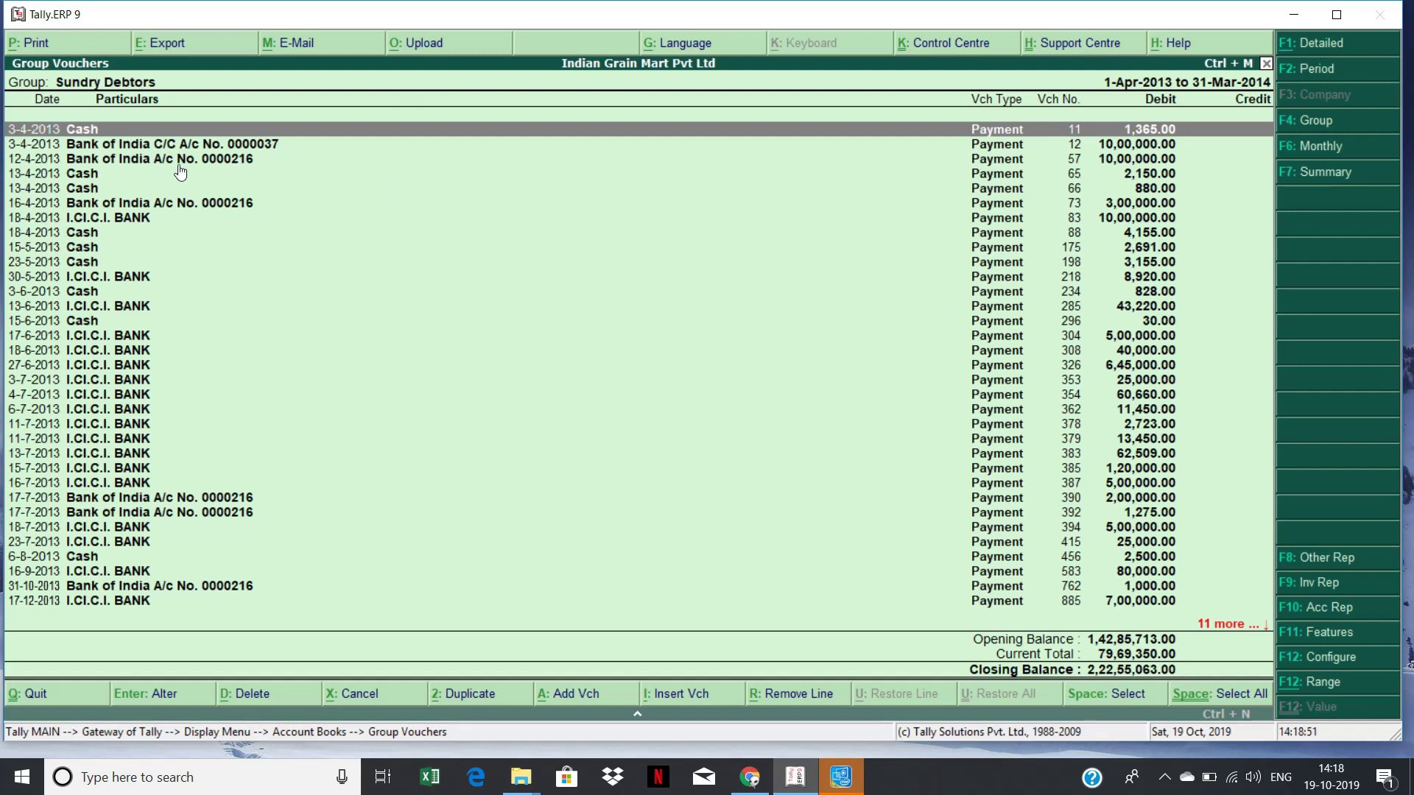
# Configure the voucher report to use the Detailed format and accept the other settings as they are
pyautogui.press('F12')
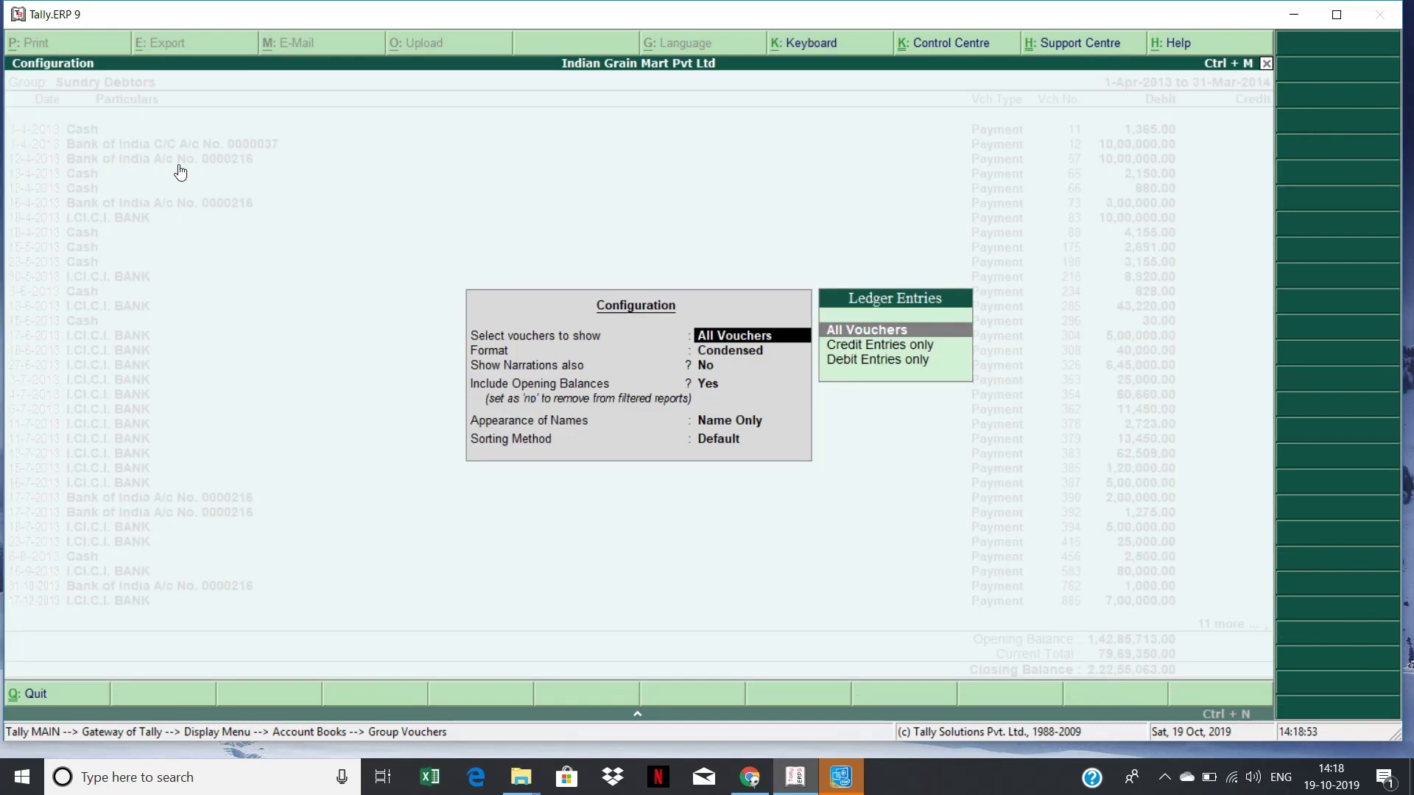
pyautogui.press('Return')
pyautogui.press('Return')
pyautogui.press('Return')
pyautogui.press('Return')
pyautogui.press('Return')
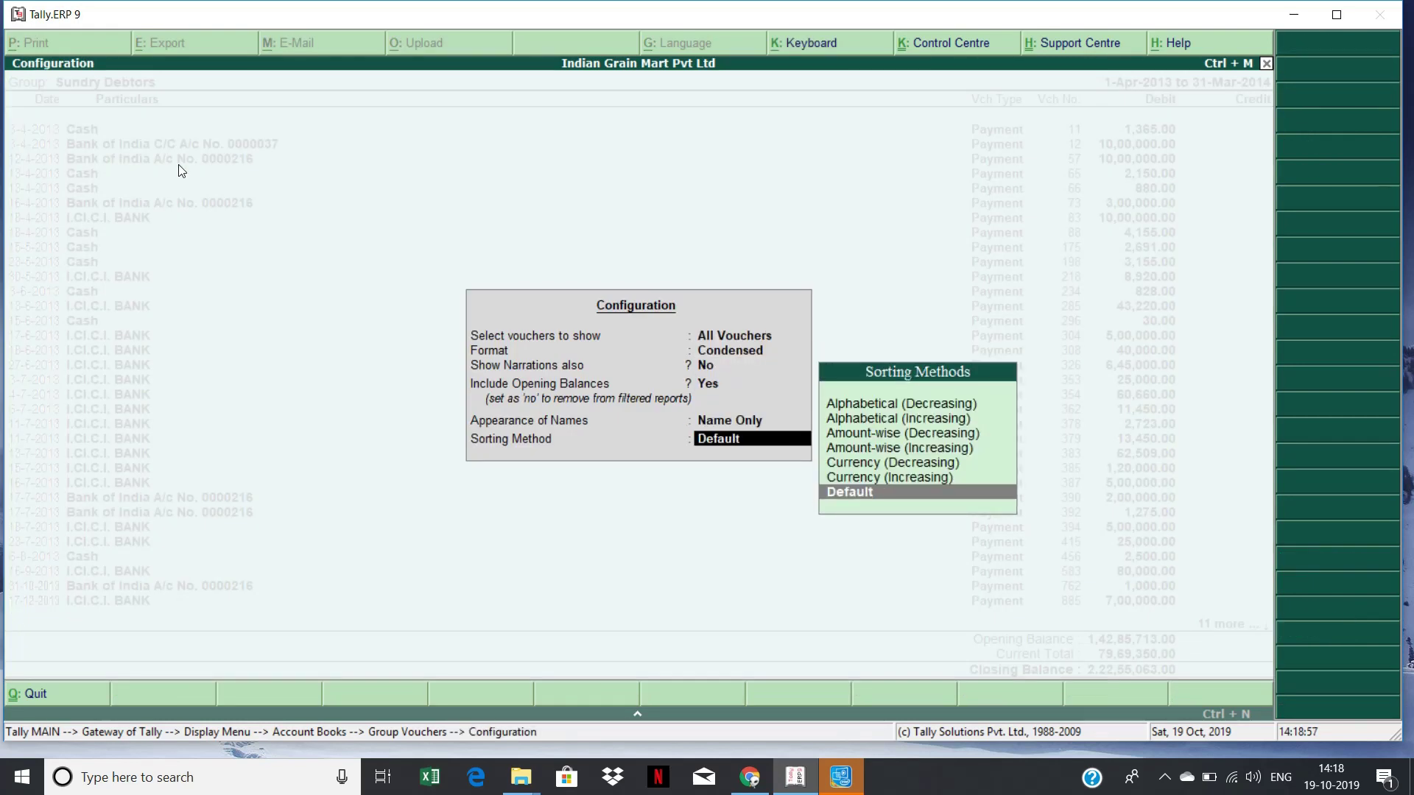
pyautogui.press('Up')
pyautogui.press('Up')
pyautogui.press('Up')
pyautogui.press('Up')
pyautogui.press('Down')
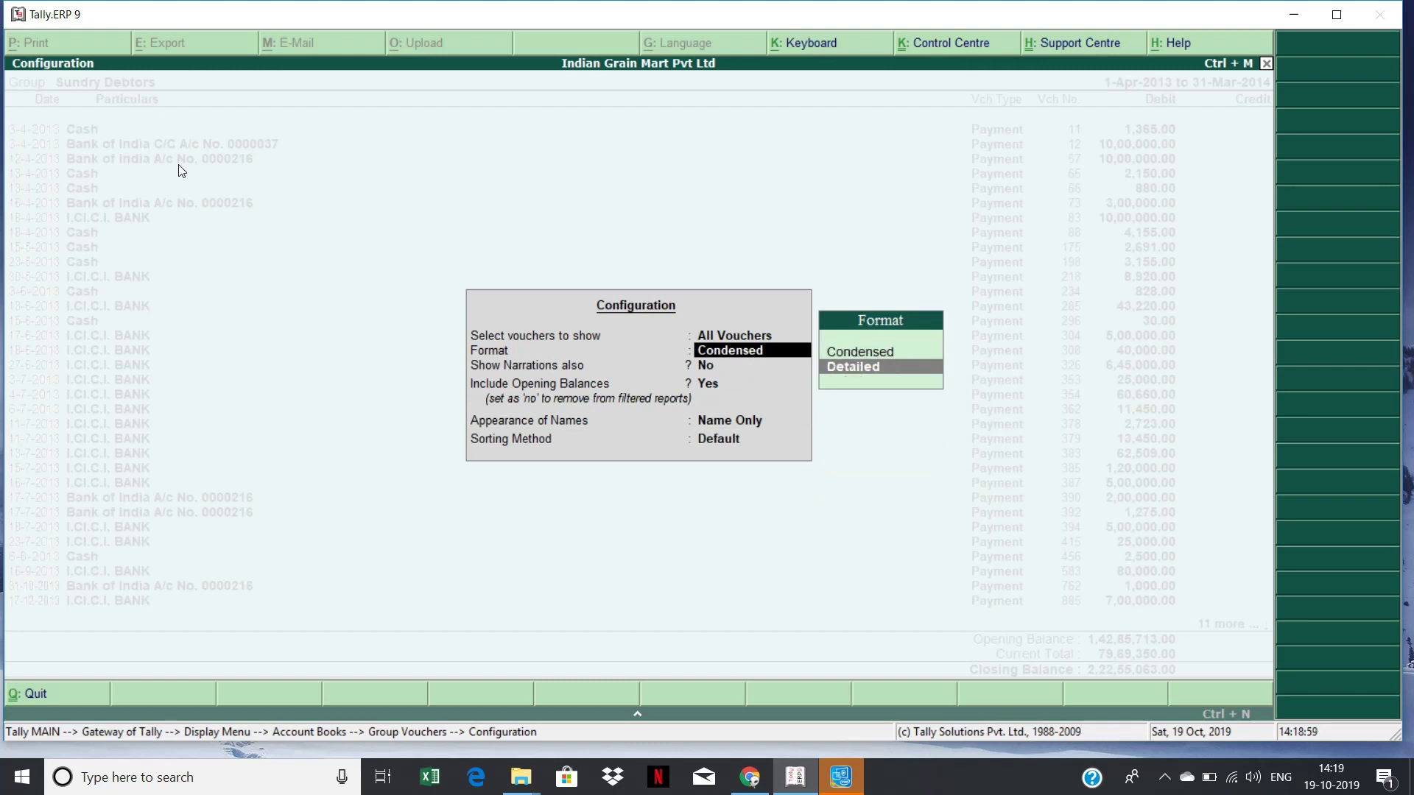
pyautogui.press('Return')
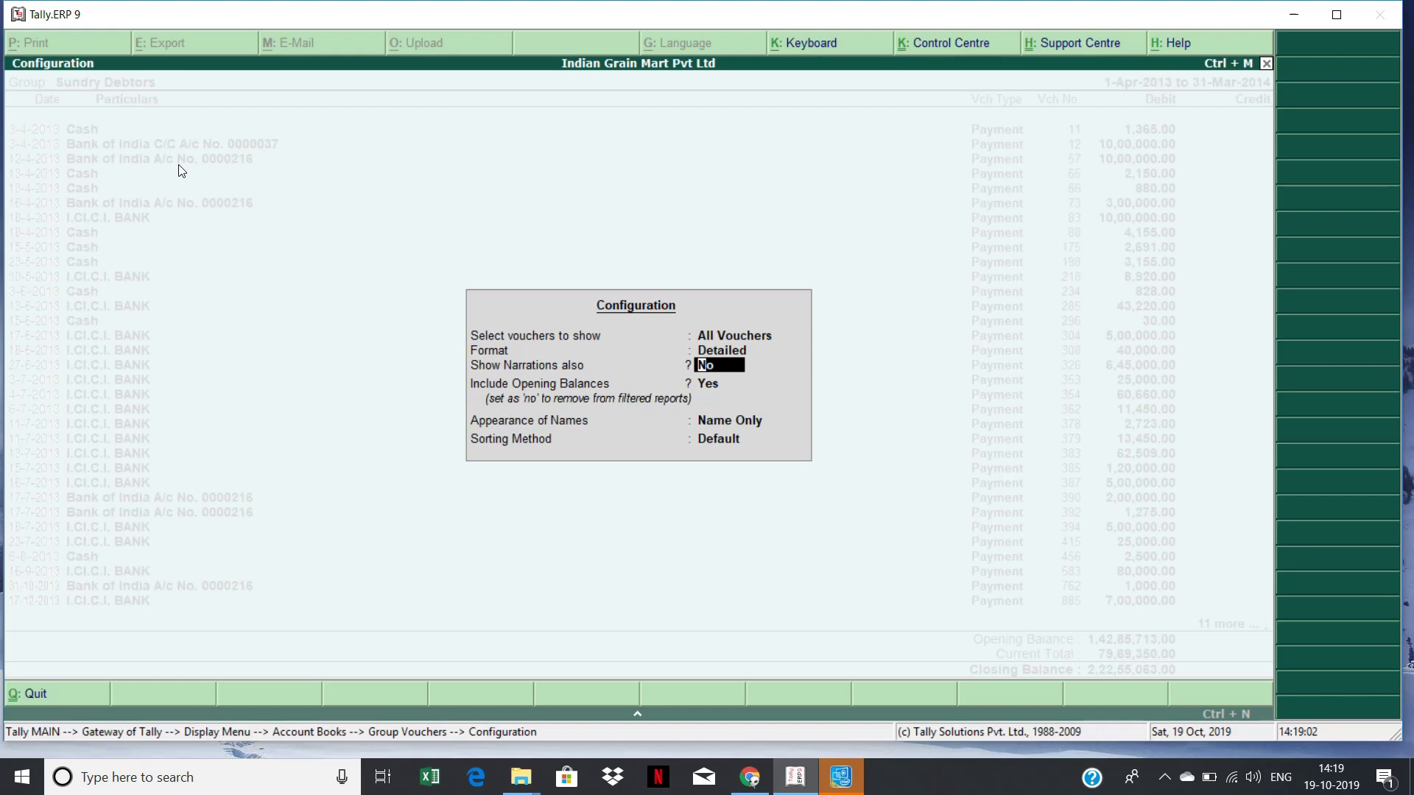
pyautogui.hotkey('ctrl', 'a')
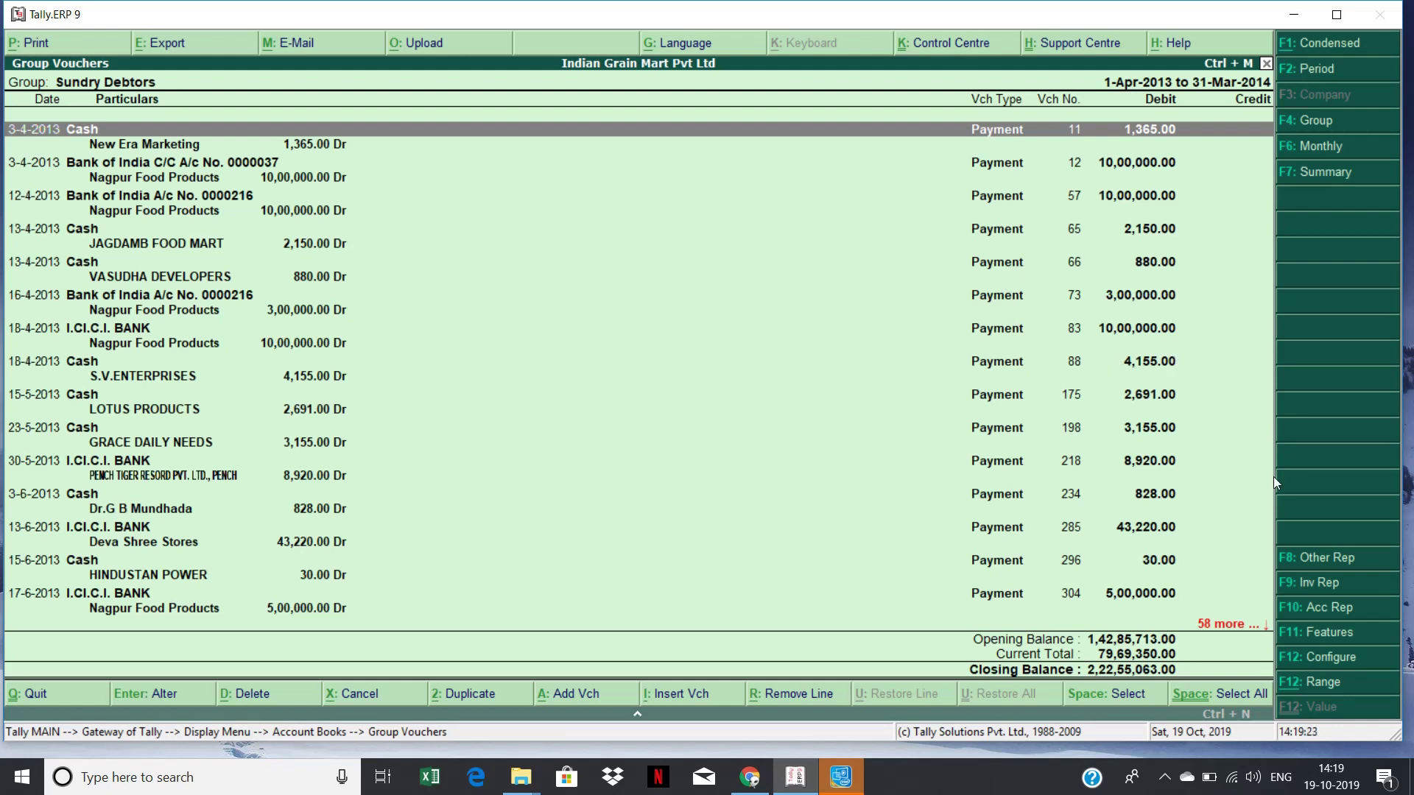
pyautogui.click(1164, 778)
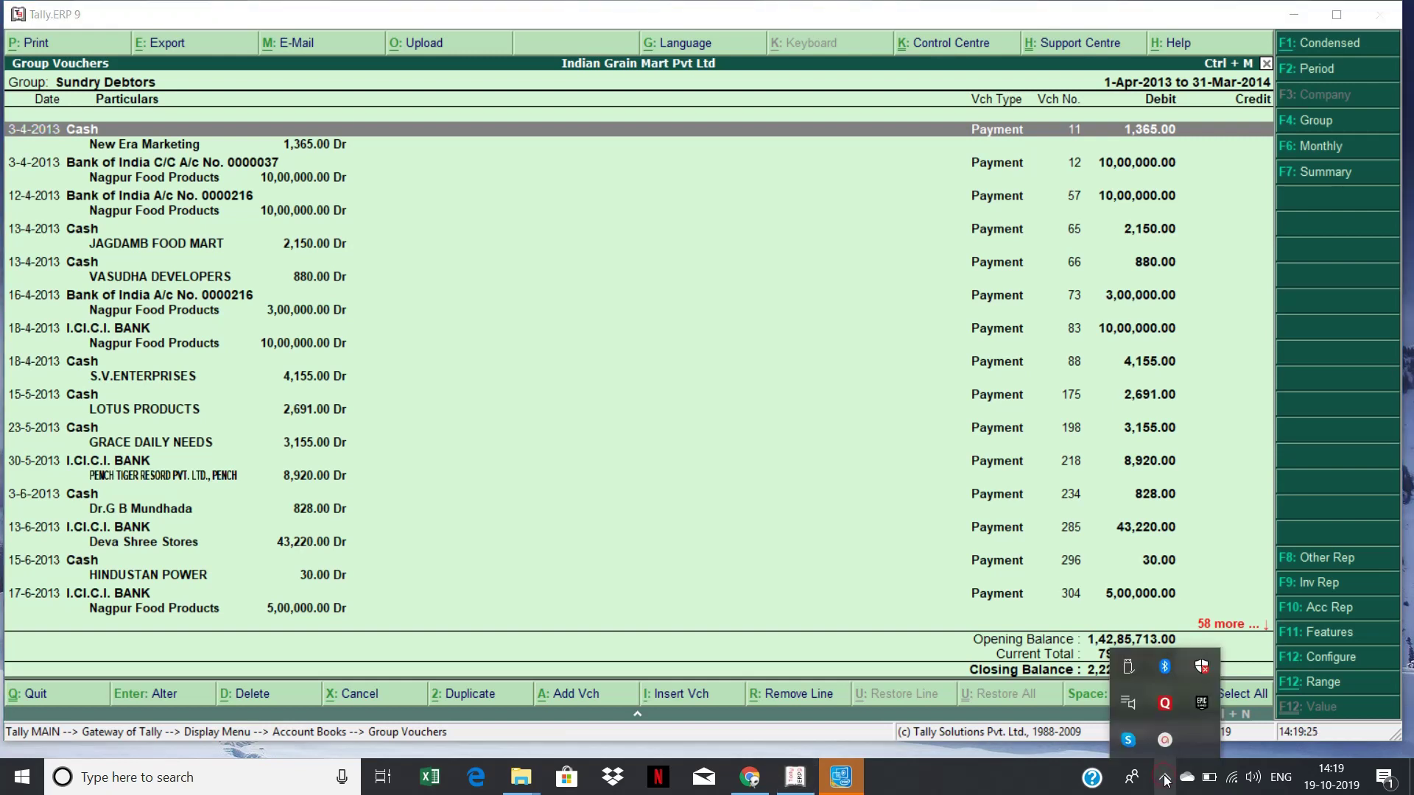
pyautogui.click(1164, 778)
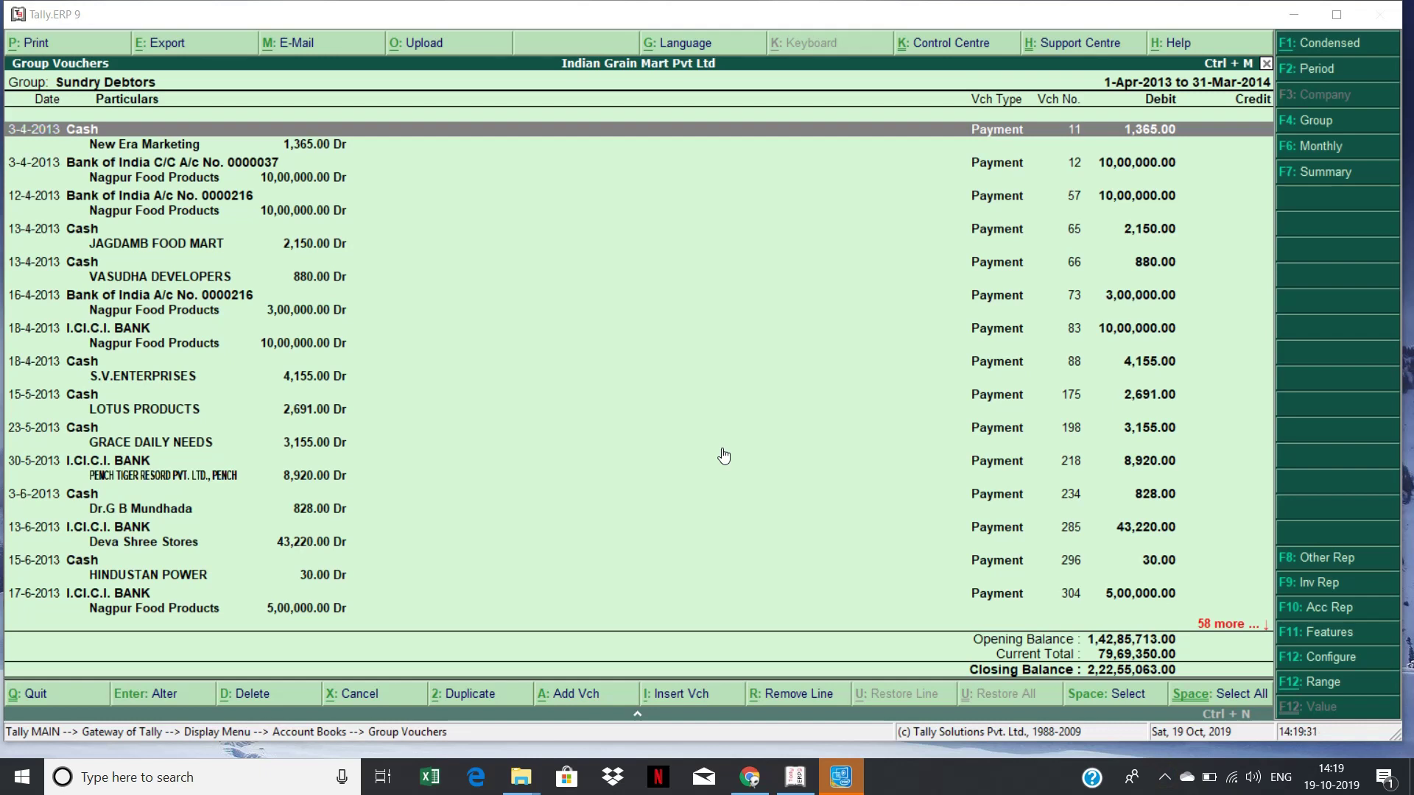
# Export the detailed Sundry Debtors voucher report as an Excel spreadsheet with the output file name "debtors"
pyautogui.click(516, 288)
pyautogui.hotkey('alt', 'e')
pyautogui.press('n')
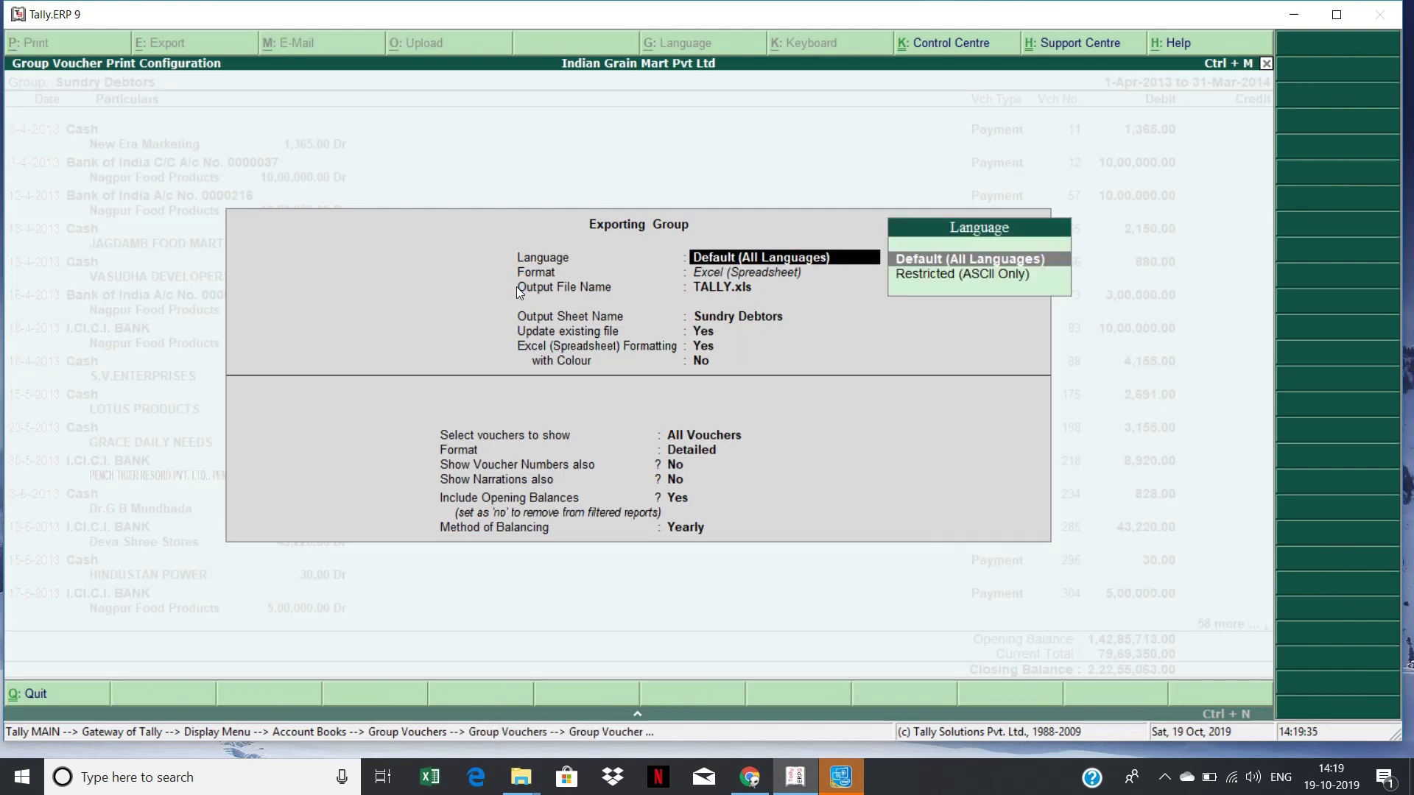
pyautogui.press('Return')
pyautogui.write('debtors')
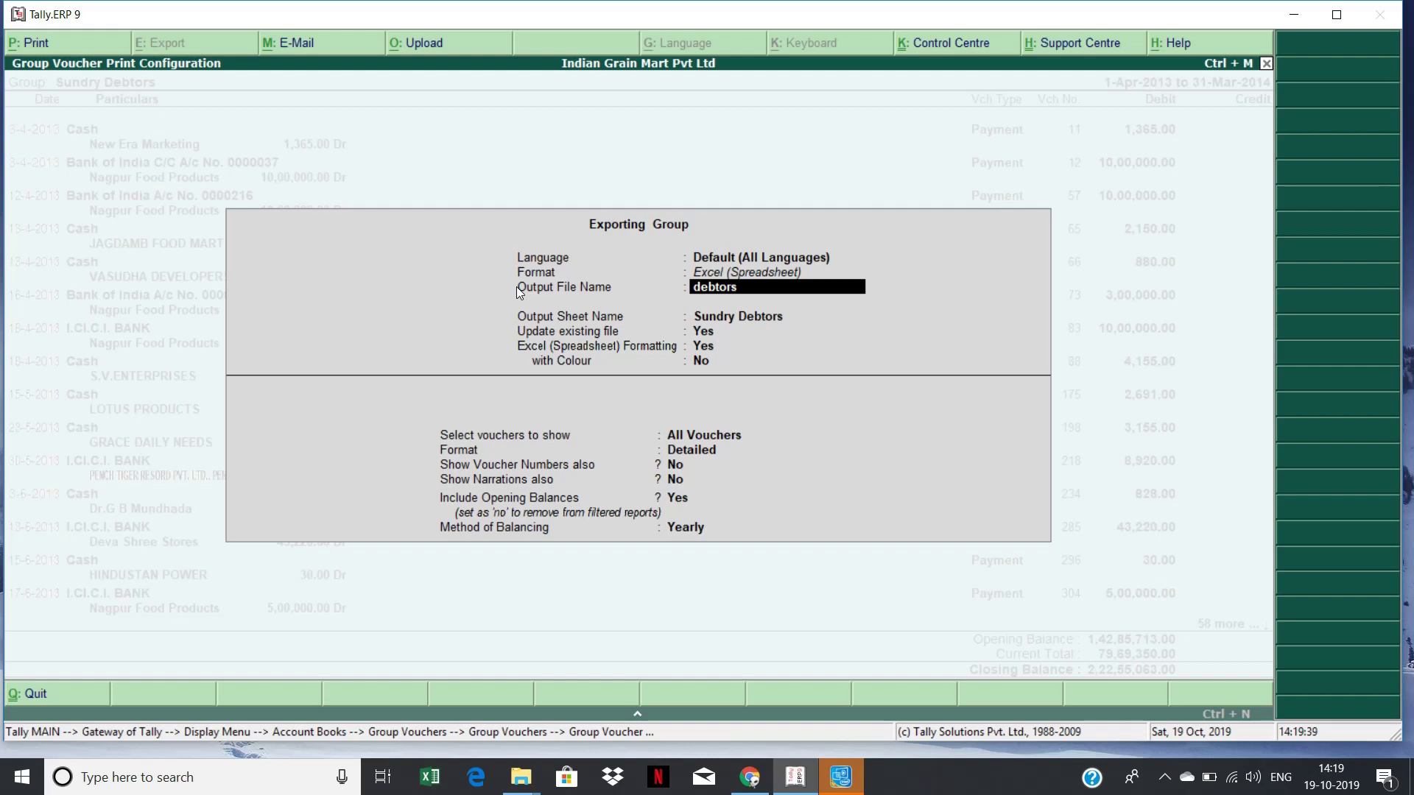
pyautogui.press('Return')
pyautogui.hotkey('ctrl', 'a')
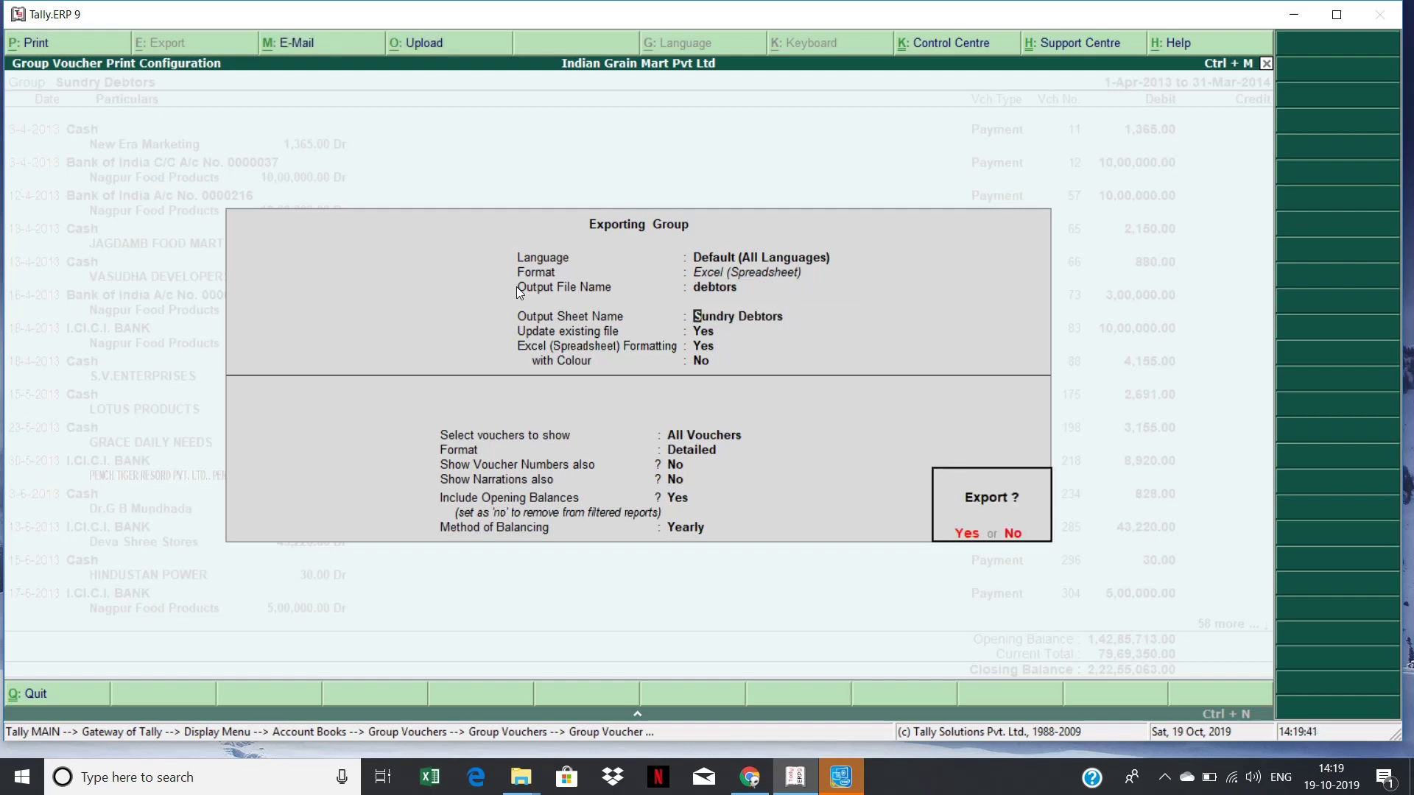
pyautogui.press('Return')
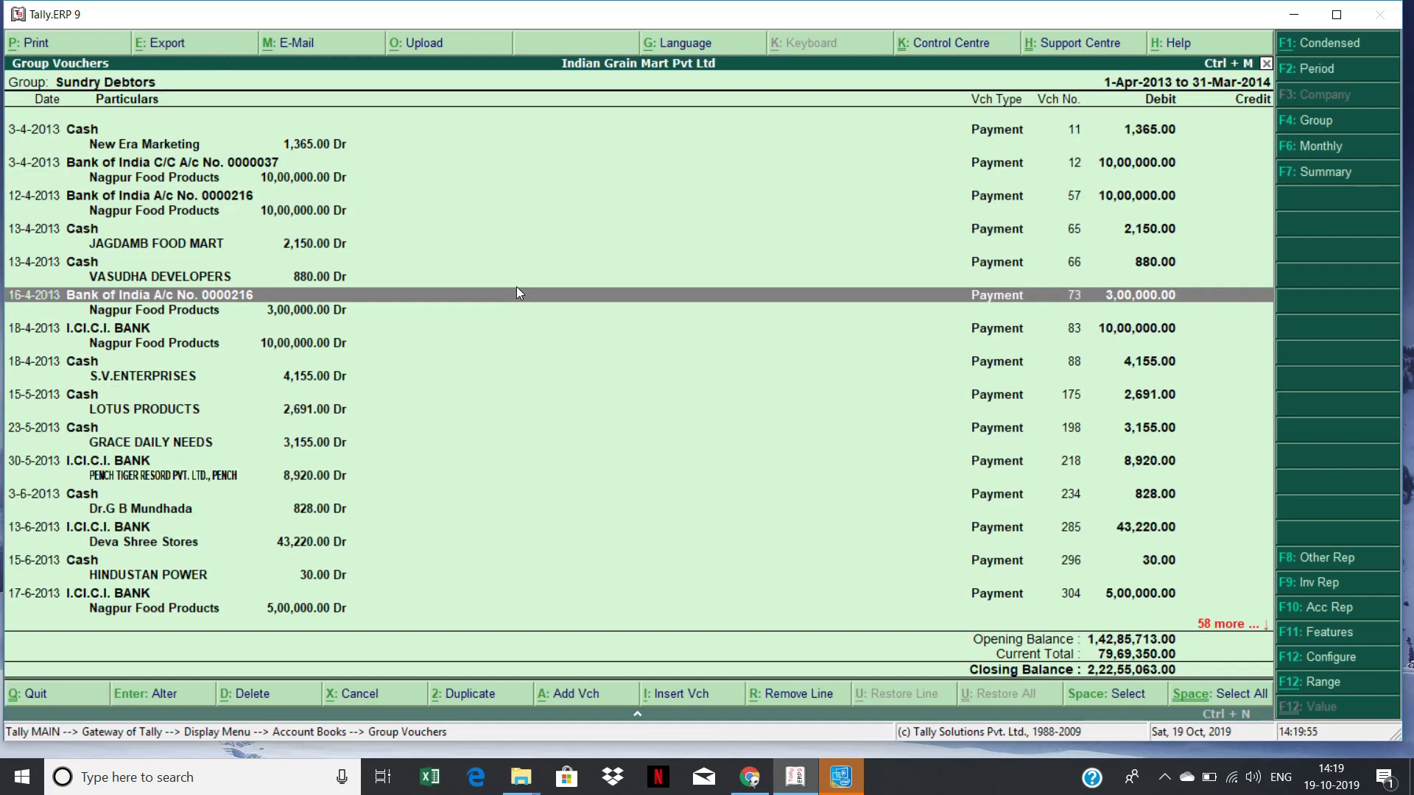
# Switch to the Tally.ERP9 folder in File Explorer, open the exported debtors workbook in Excel and maximize its window
pyautogui.click(521, 777)
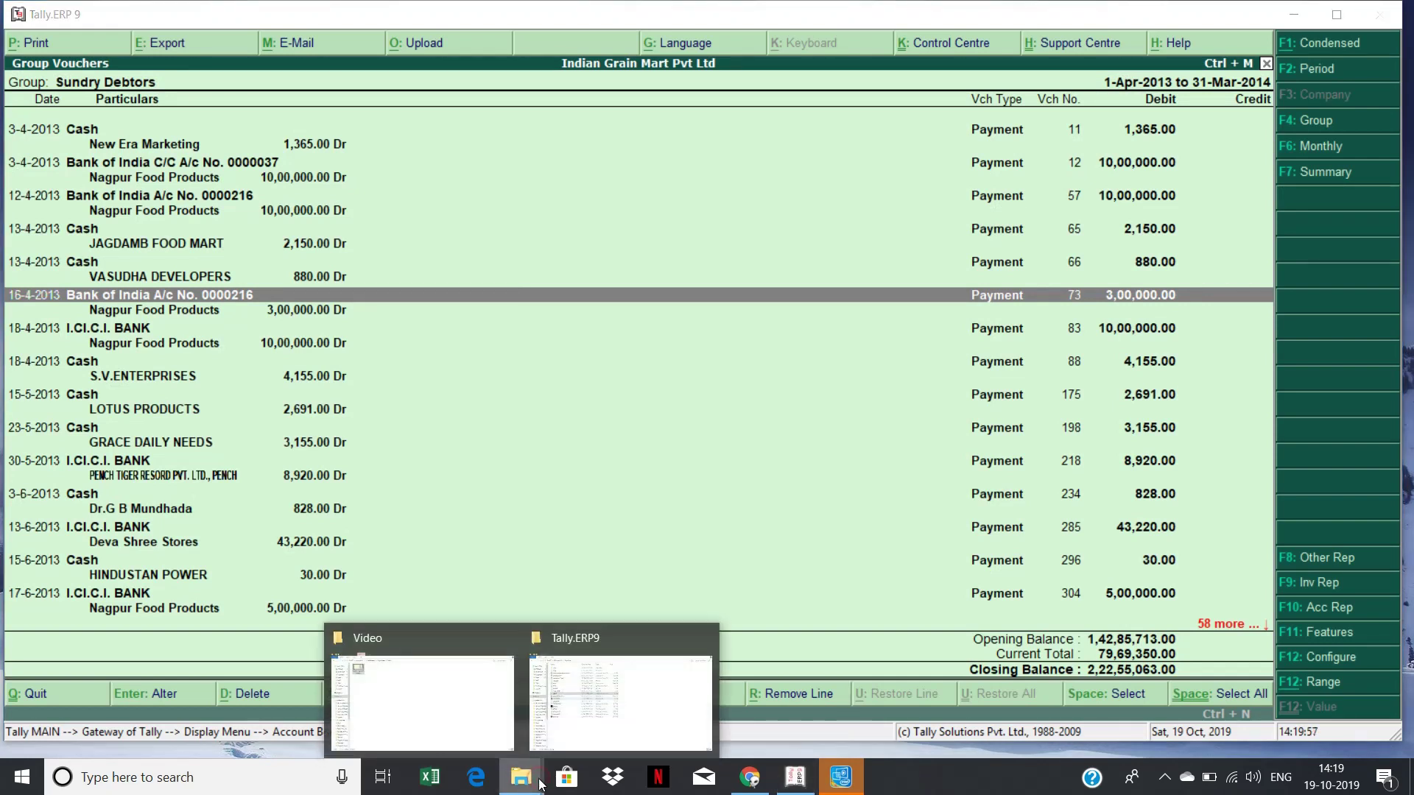
pyautogui.click(599, 734)
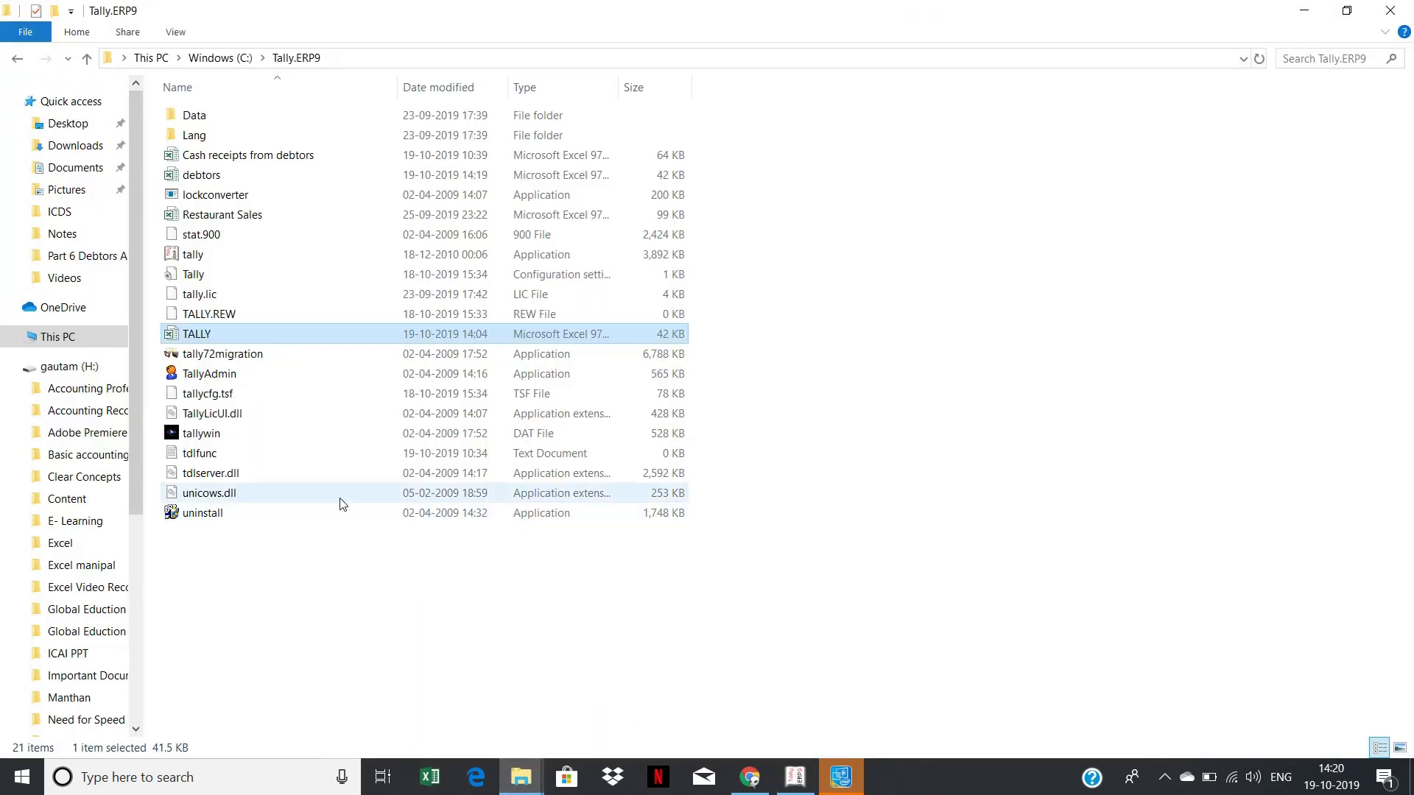
pyautogui.doubleClick(210, 175)
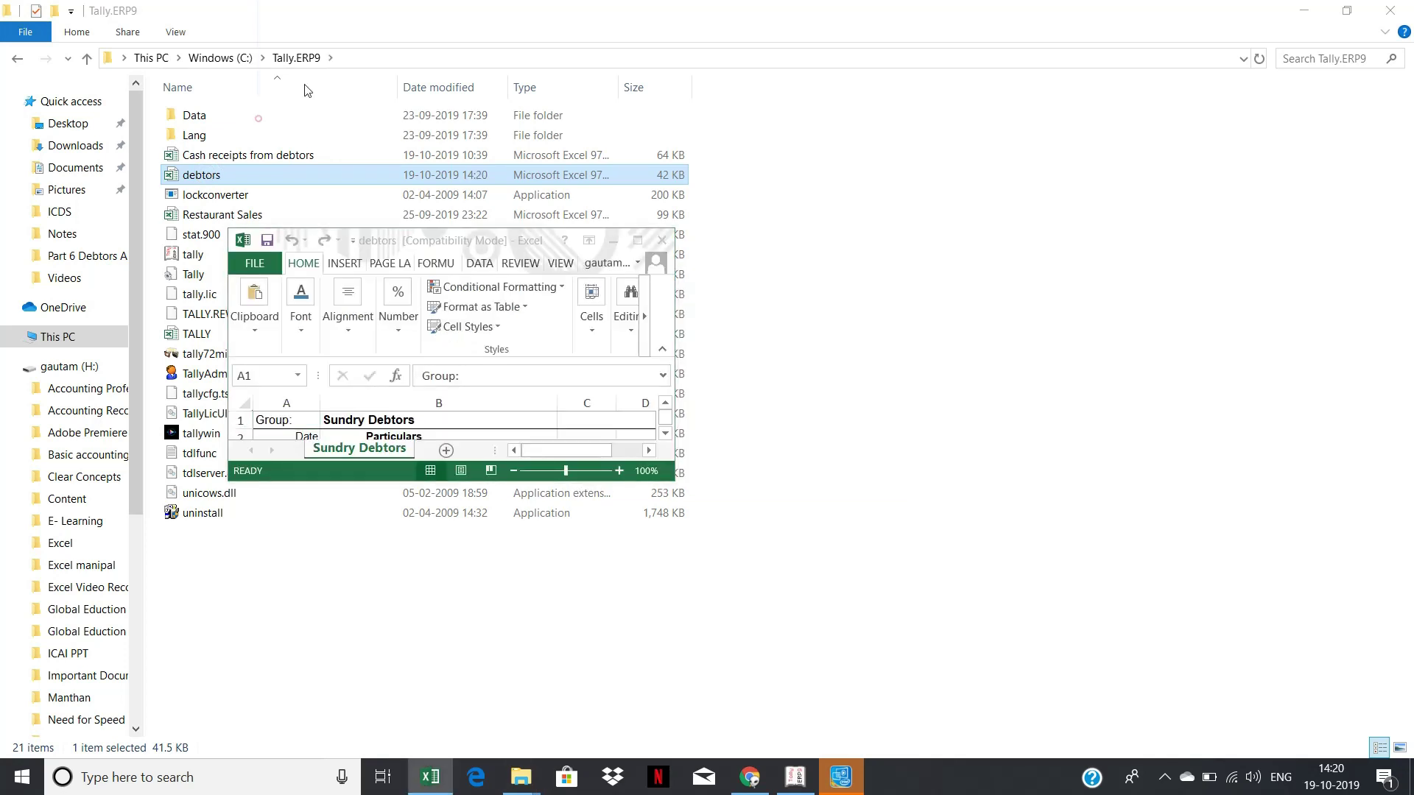
pyautogui.click(638, 243)
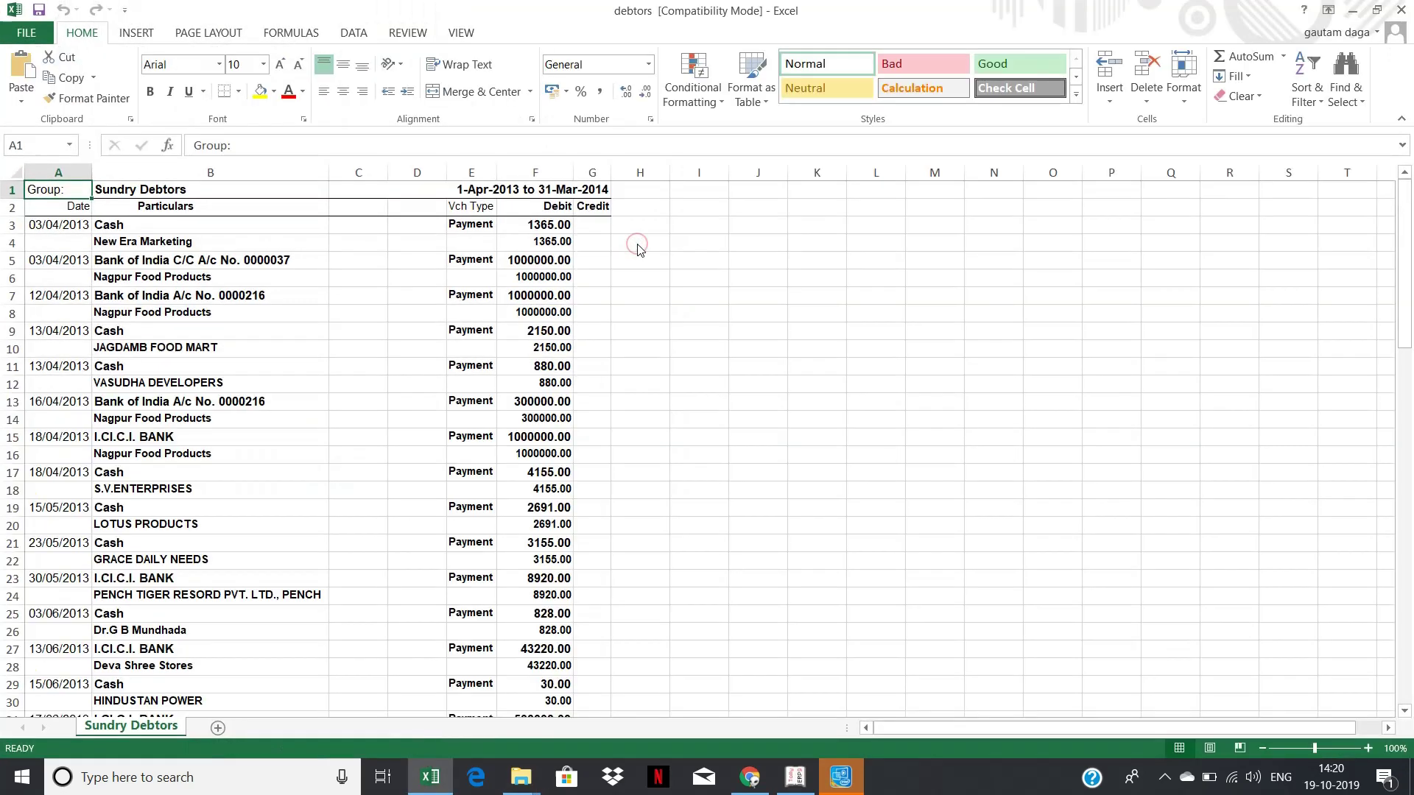
pyautogui.click(695, 388)
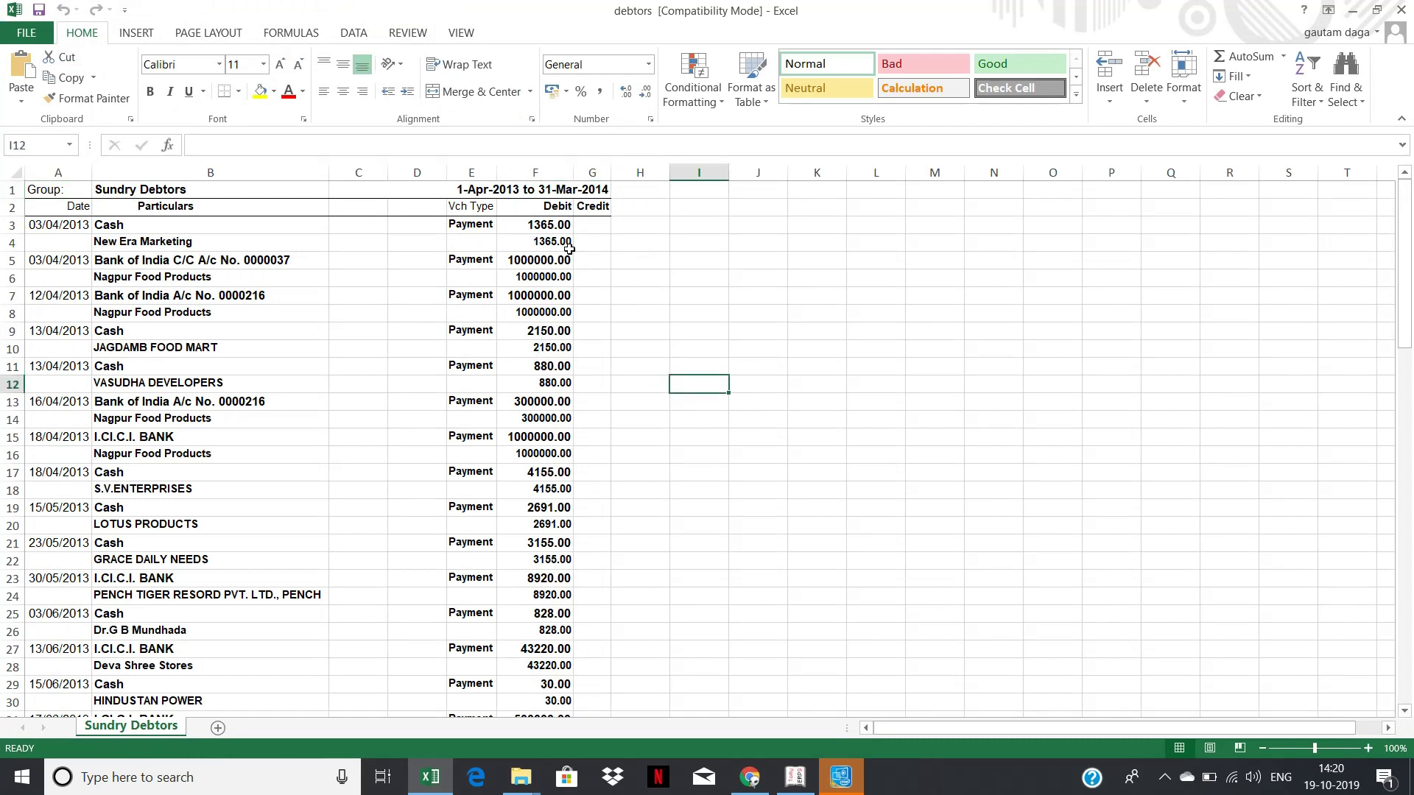
pyautogui.click(236, 229)
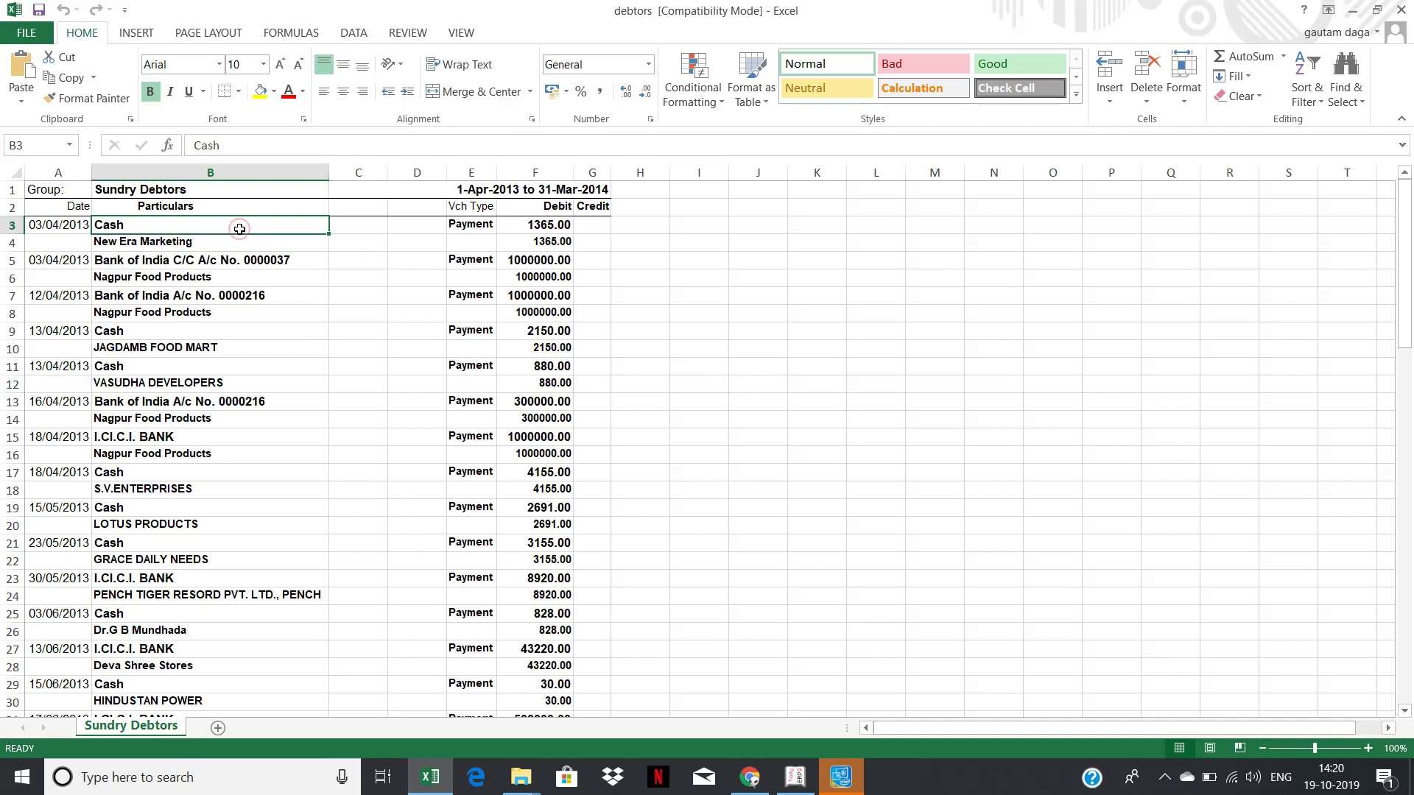
pyautogui.click(227, 238)
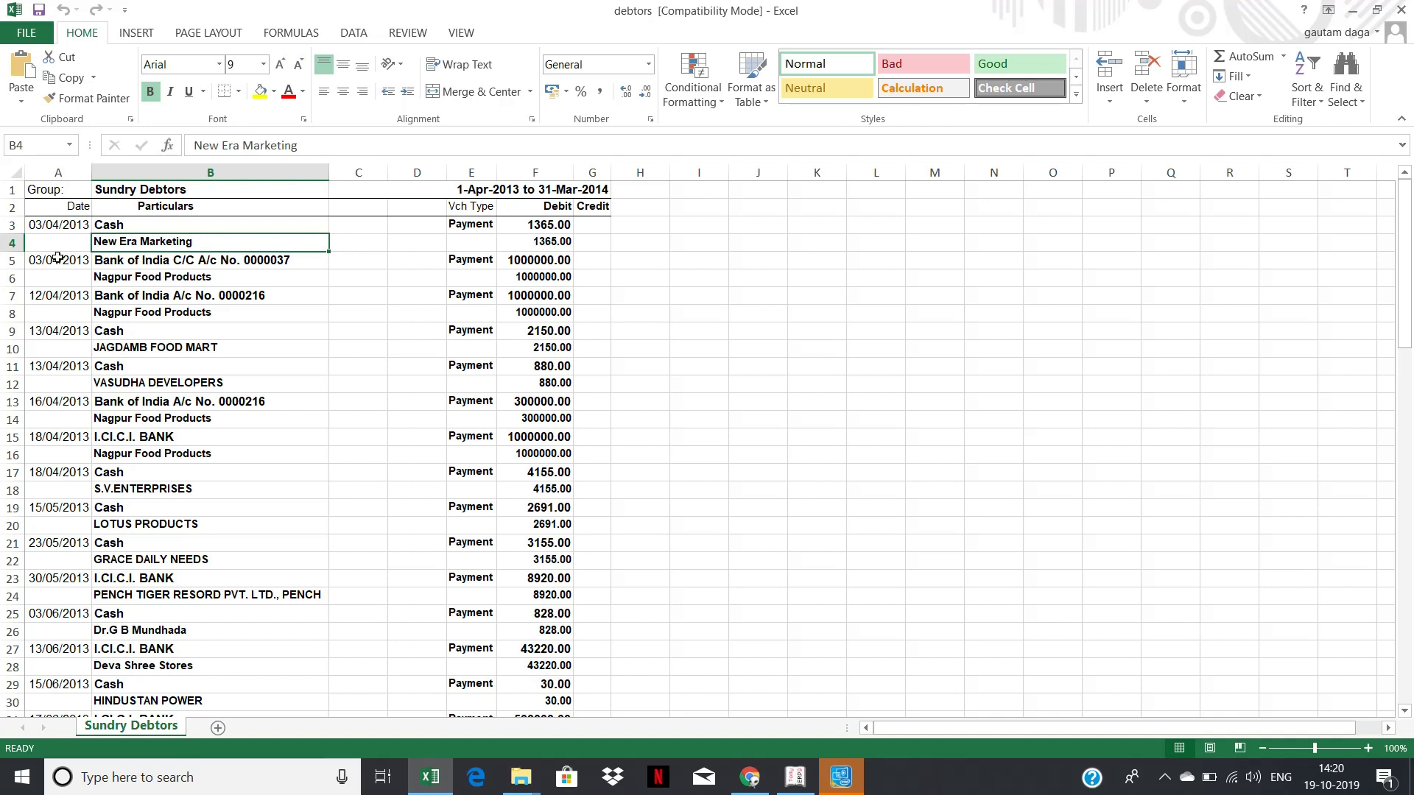
pyautogui.click(70, 223)
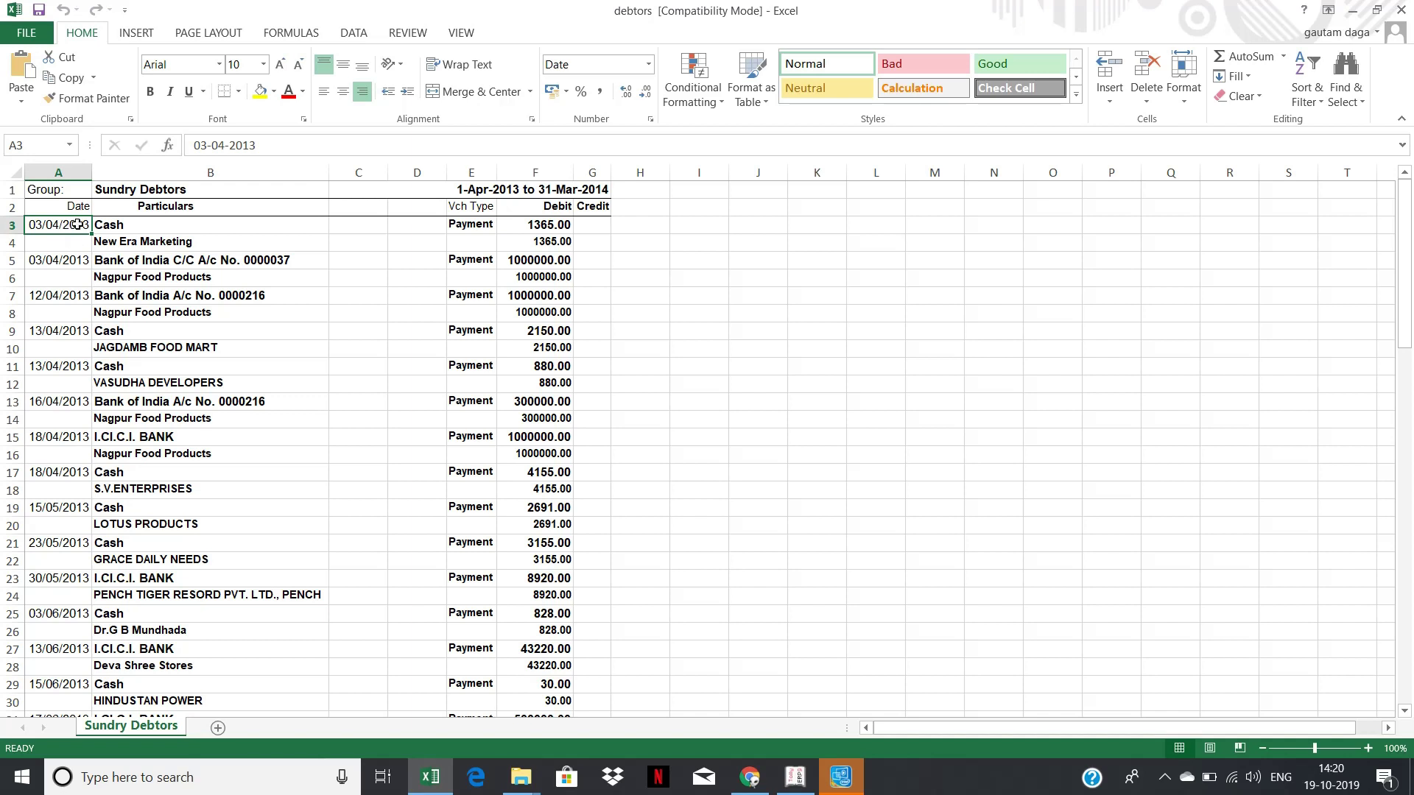
pyautogui.hotkey('ctrl', 'shift', '+')
pyautogui.press('Return')
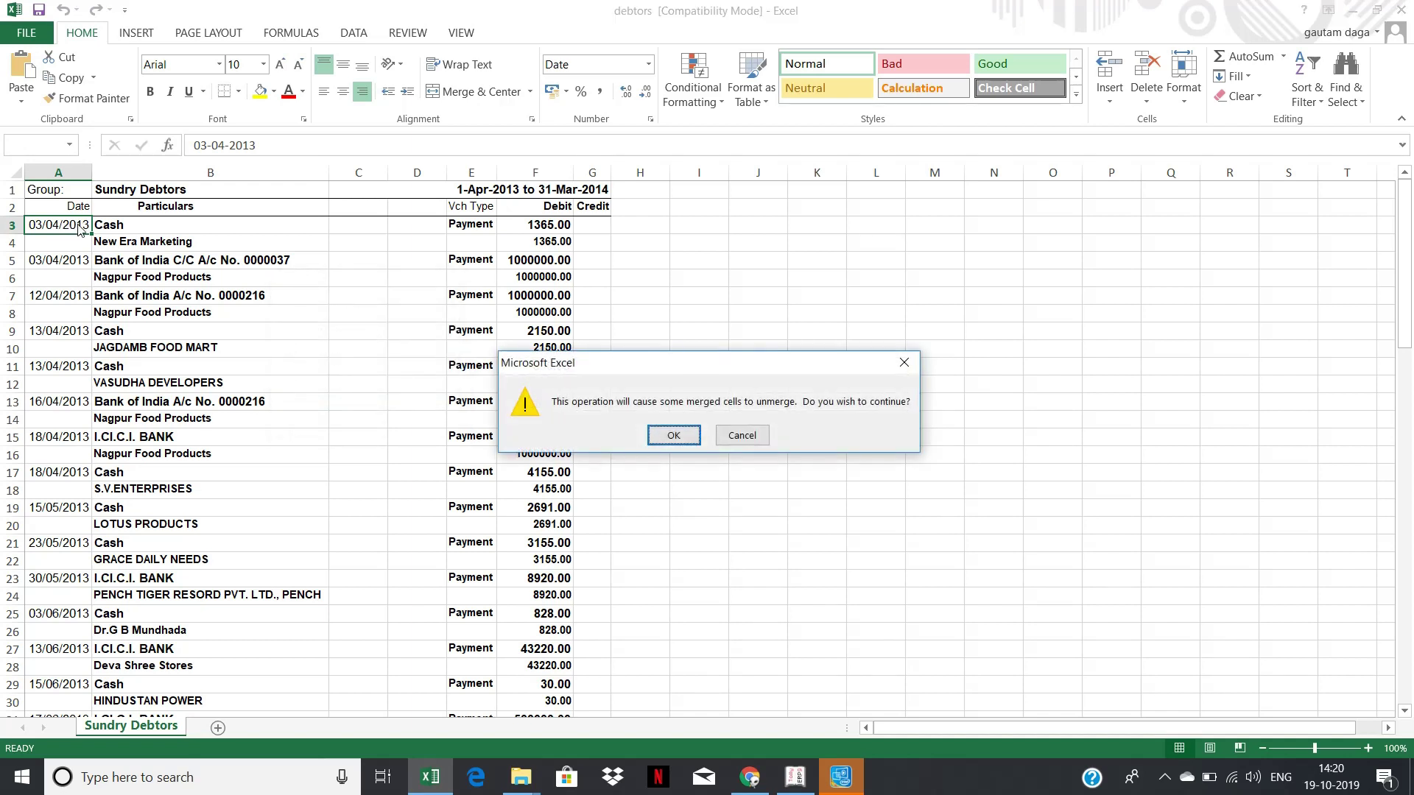
pyautogui.press('Escape')
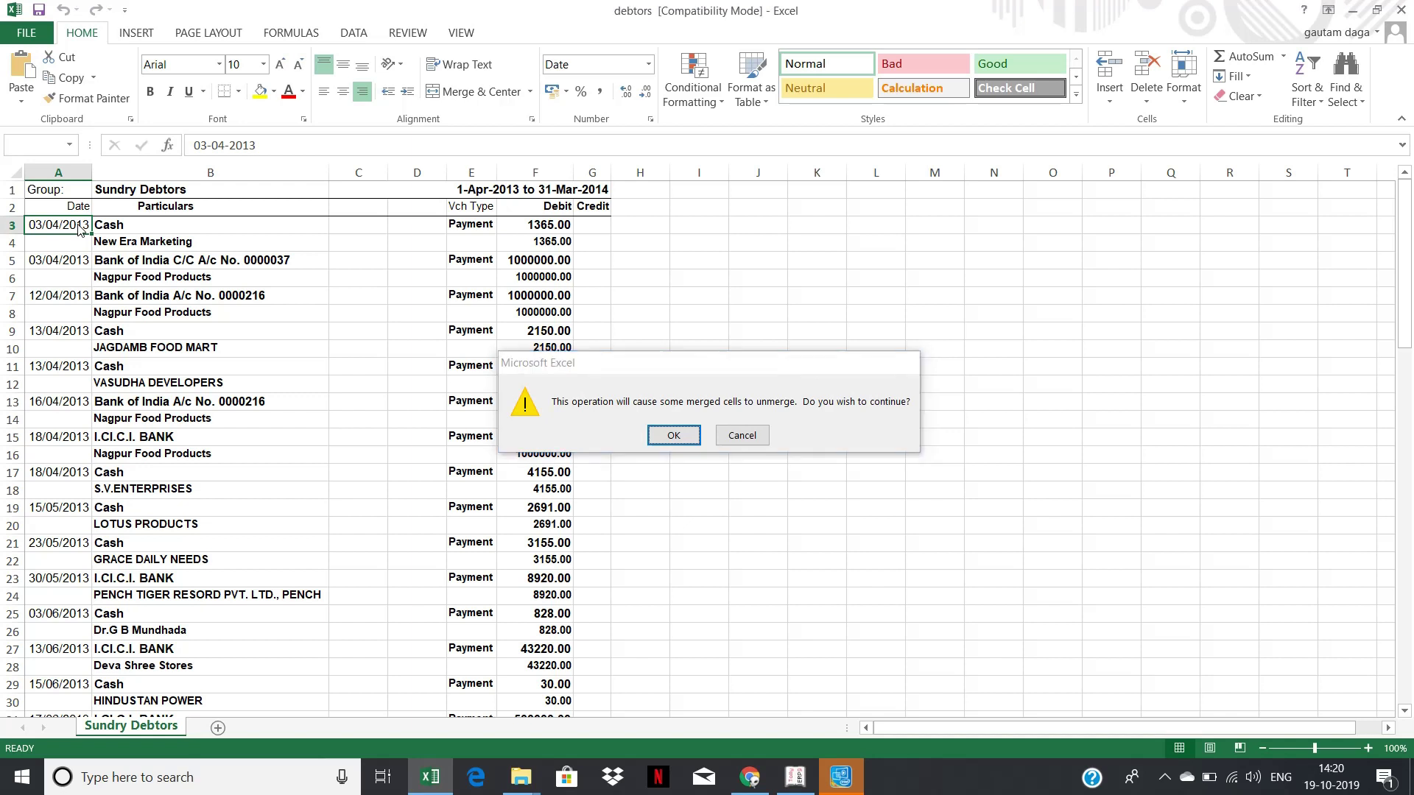
# Unmerge all merged cells across the entire Sundry Debtors sheet
pyautogui.click(456, 259)
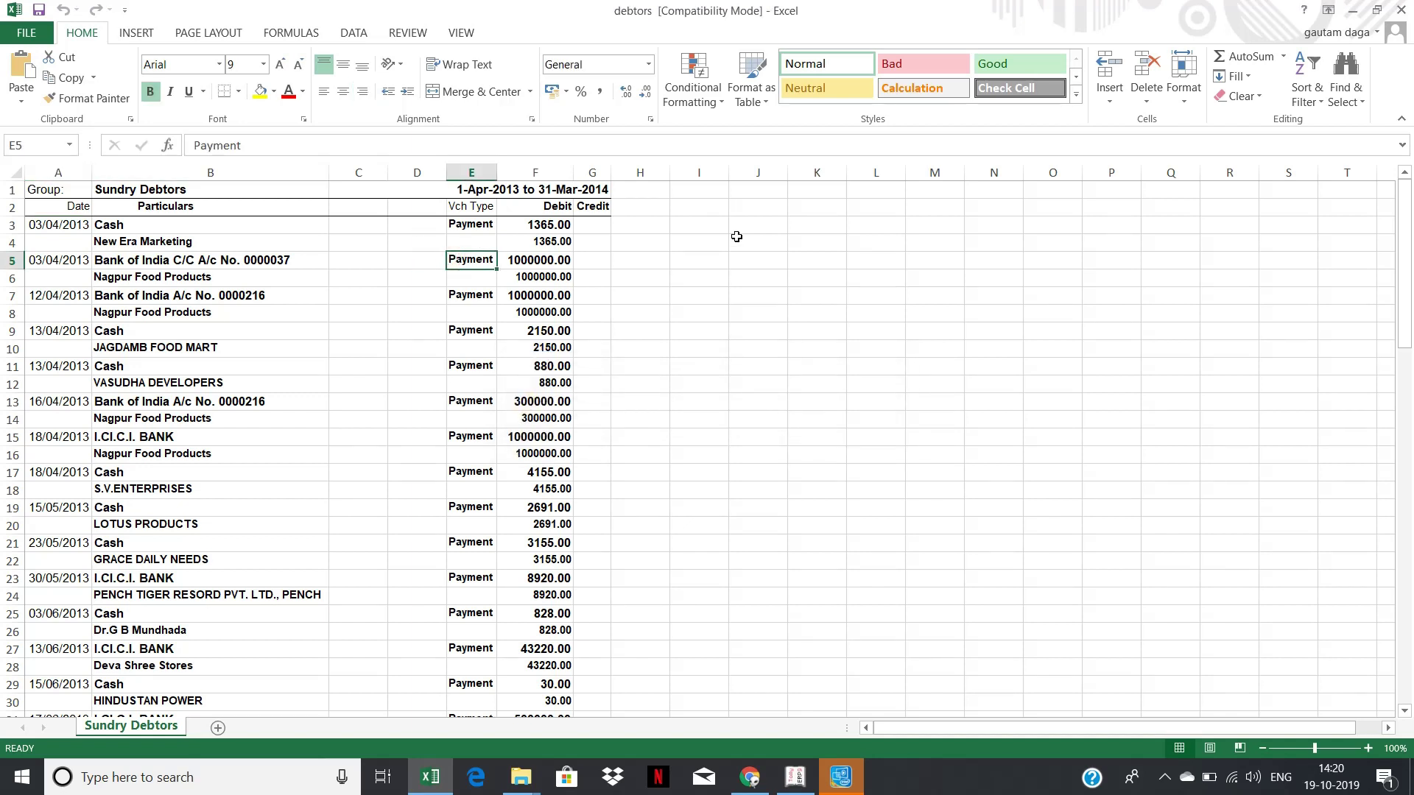
pyautogui.hotkey('ctrl', 'a')
pyautogui.hotkey('ctrl', 'a')
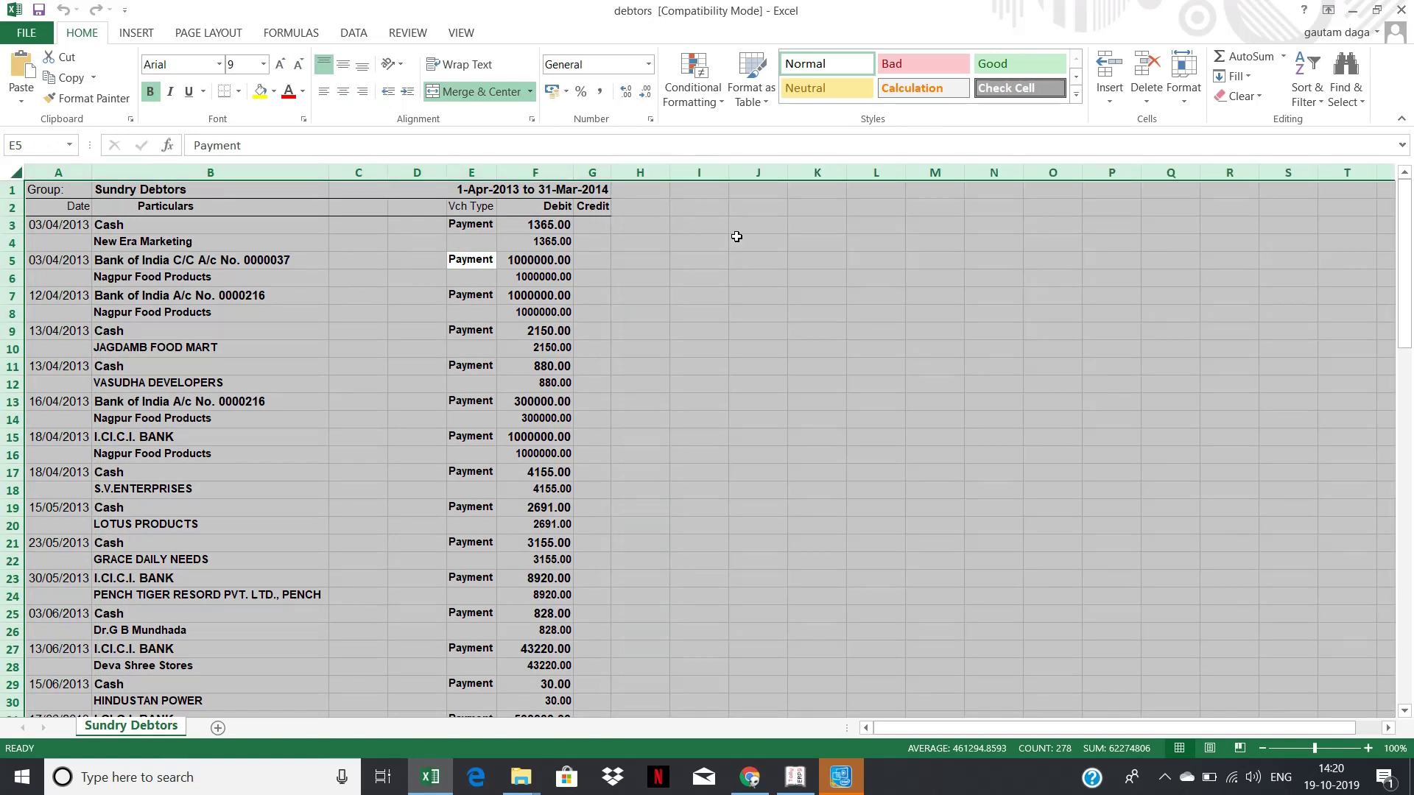
pyautogui.press('alt')
pyautogui.press('h')
pyautogui.press('m')
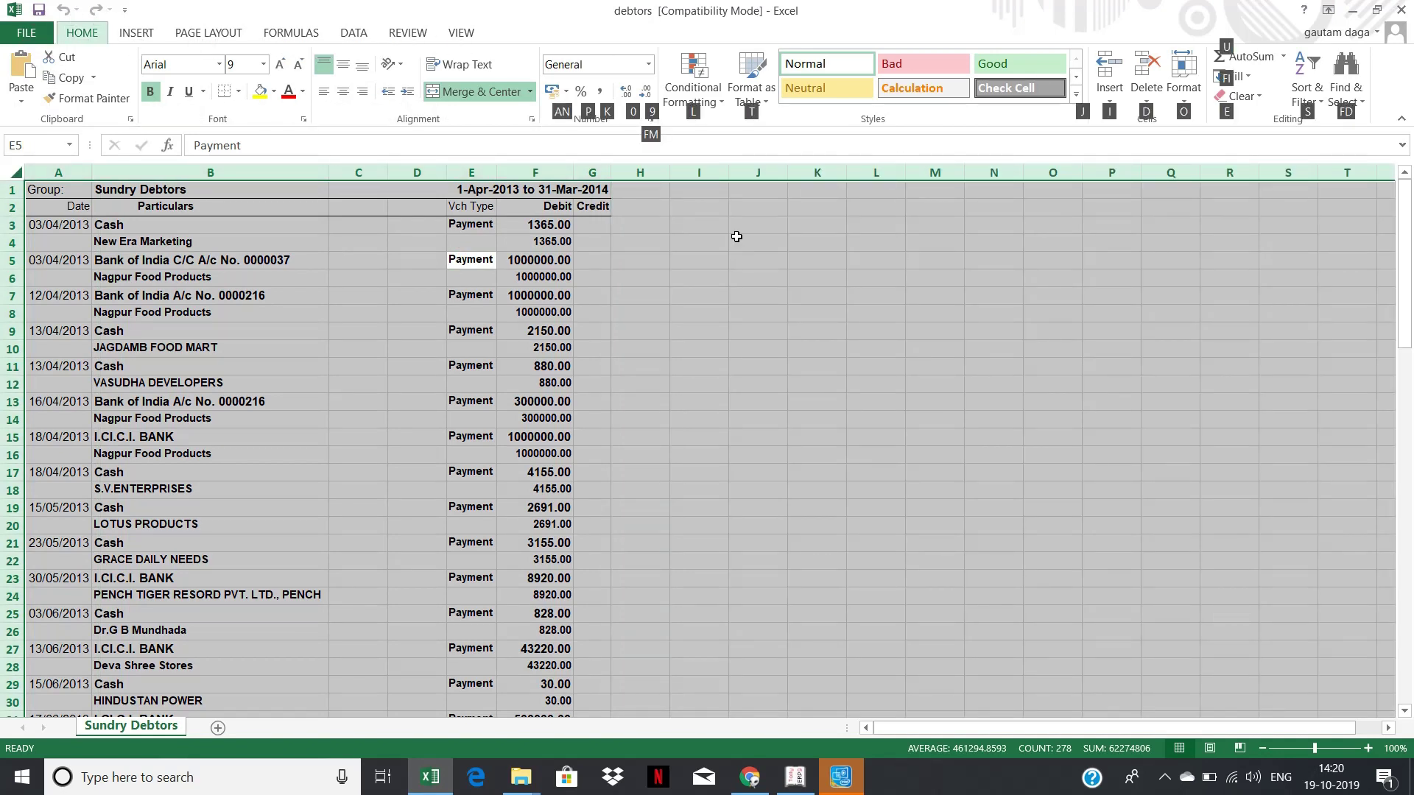
pyautogui.press('u')
pyautogui.click(736, 236)
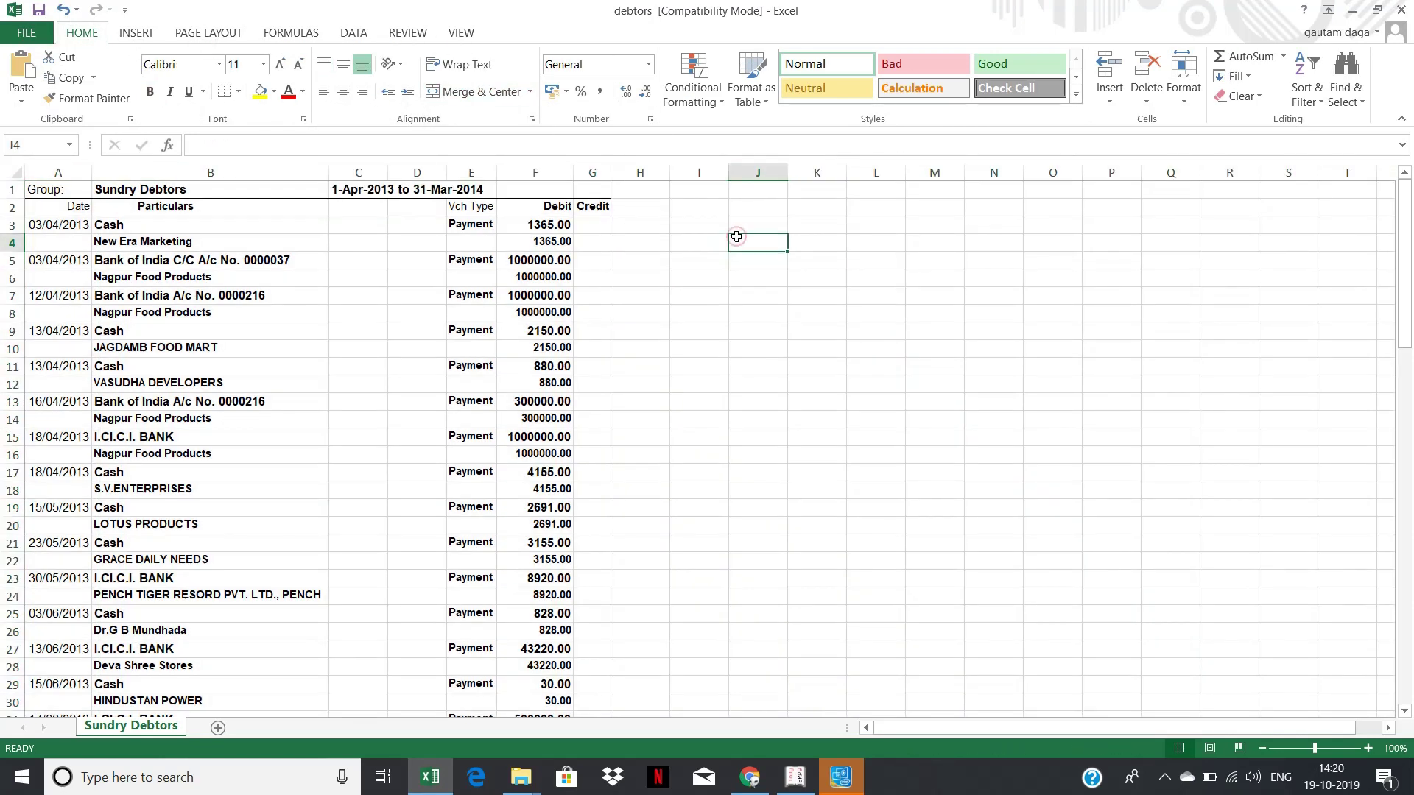
# Insert a blank cell at A3 and shift the date column down so each date aligns with its party row
pyautogui.press('Left')
pyautogui.press('Left')
pyautogui.press('Left')
pyautogui.press('Left')
pyautogui.press('Left')
pyautogui.press('Left')
pyautogui.press('Left')
pyautogui.press('Left')
pyautogui.press('Left')
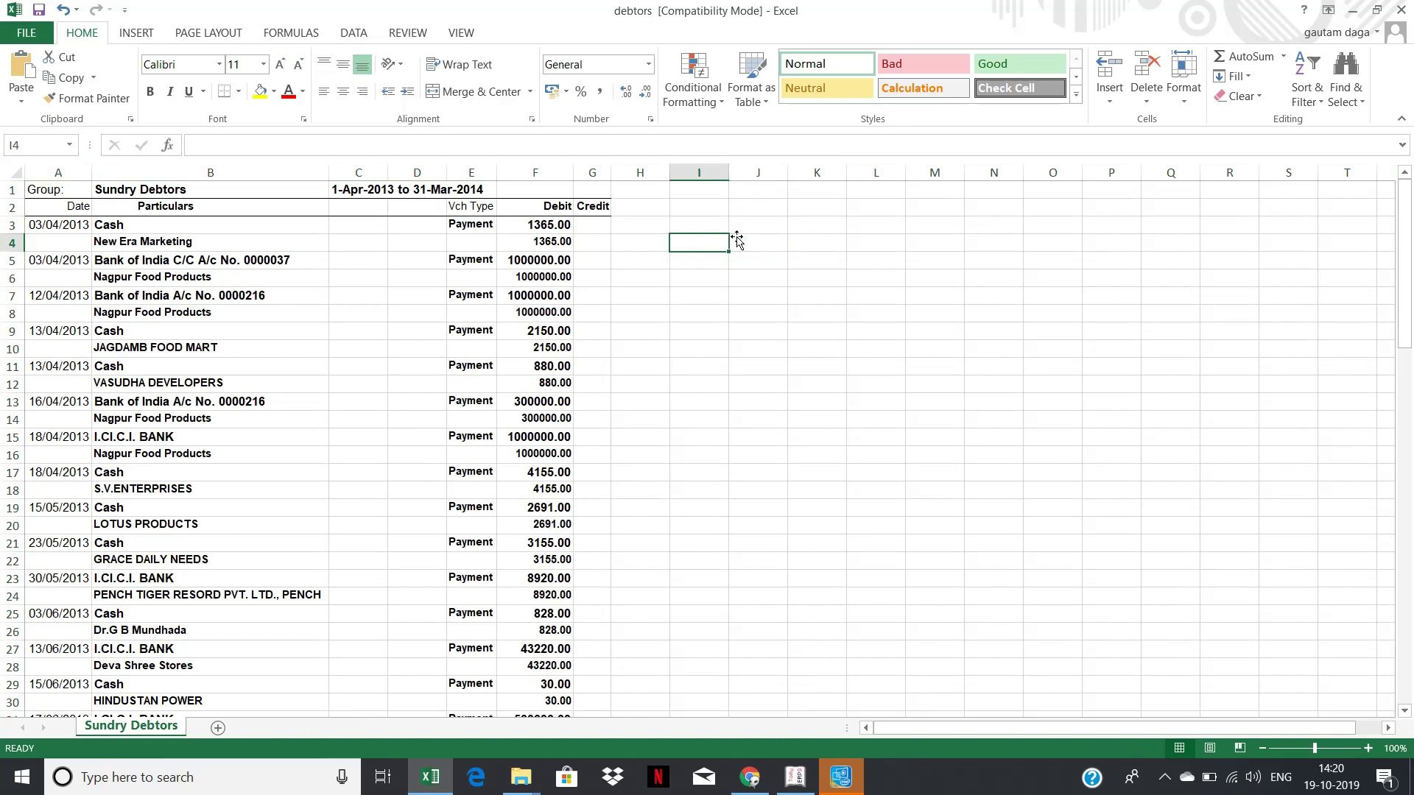
pyautogui.press('Up')
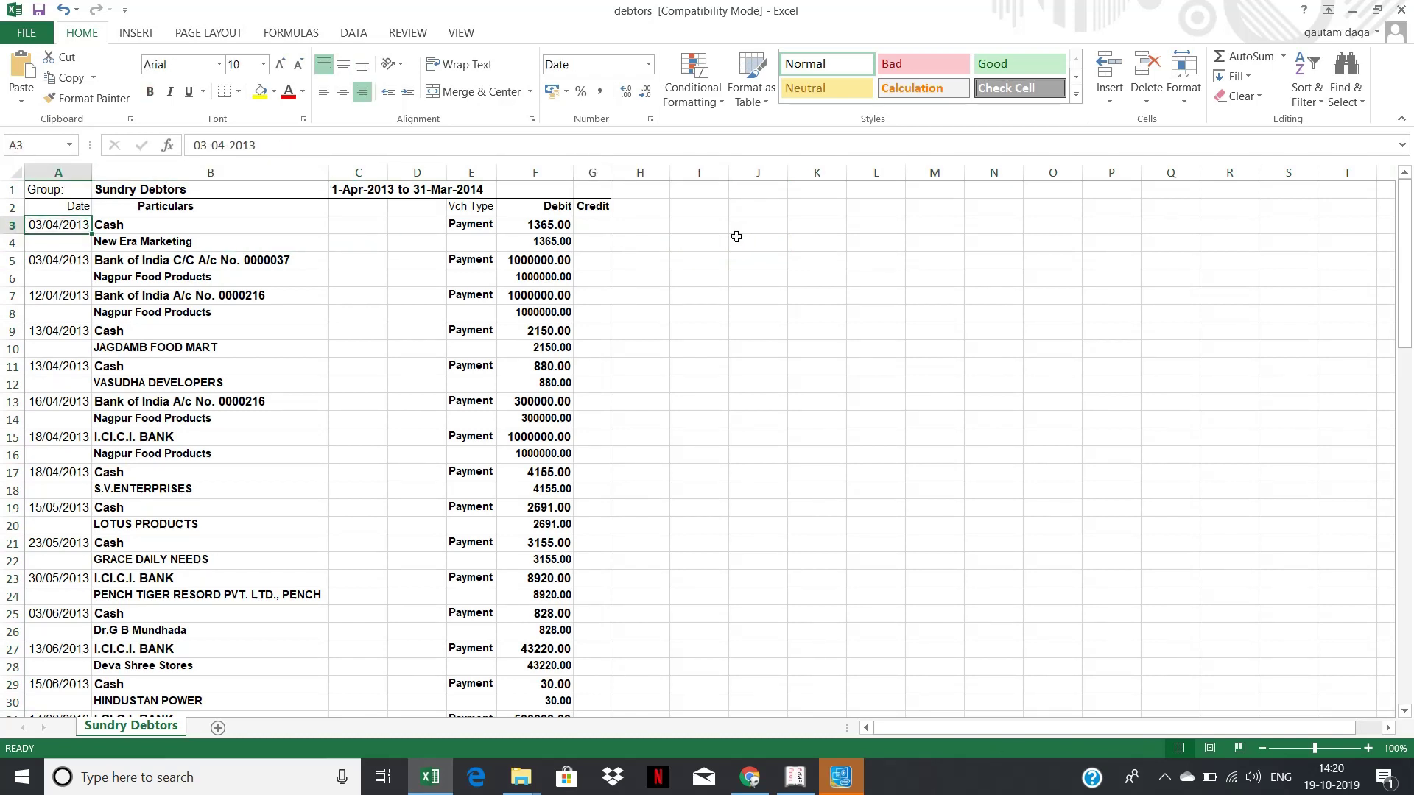
pyautogui.hotkey('ctrl', 'shift', '+')
pyautogui.press('Return')
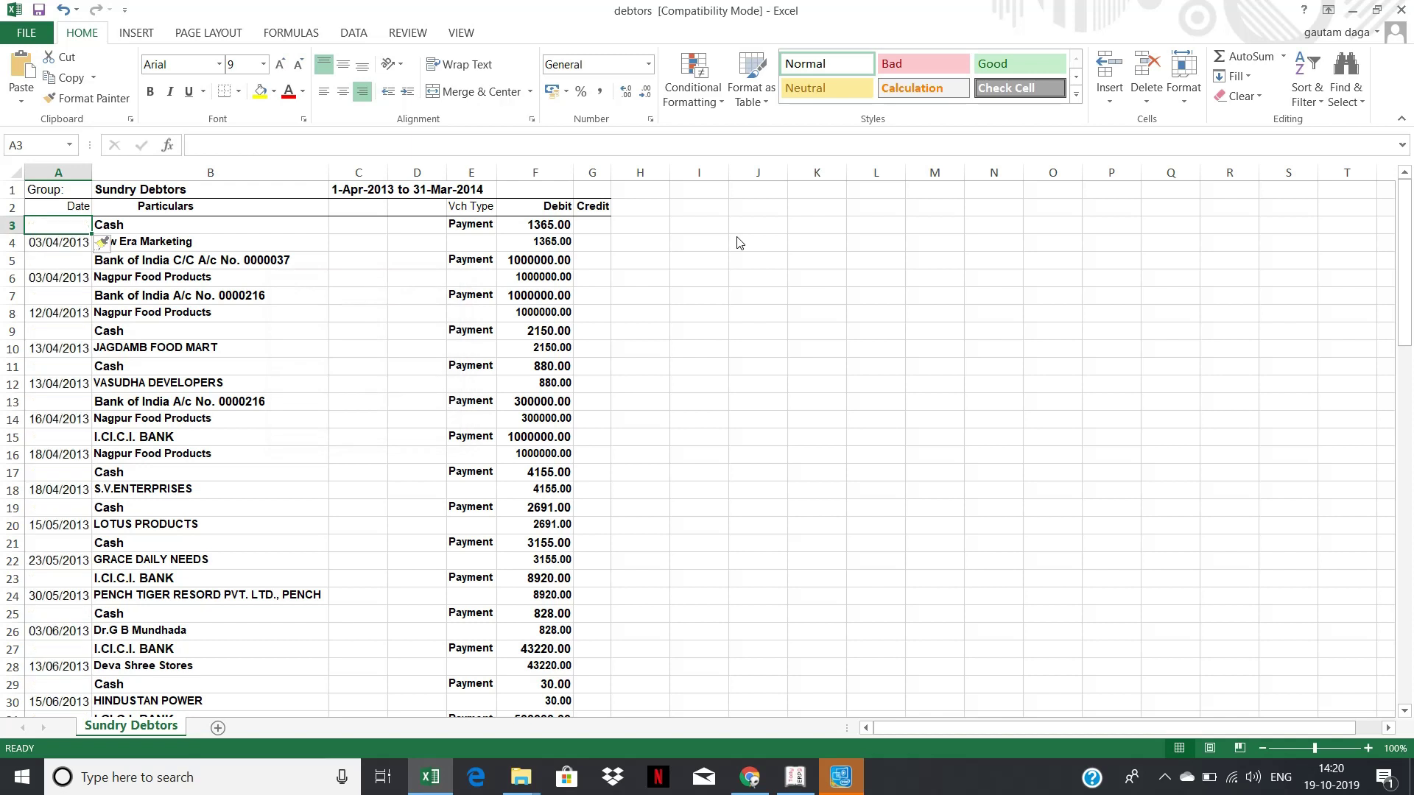
pyautogui.click(863, 299)
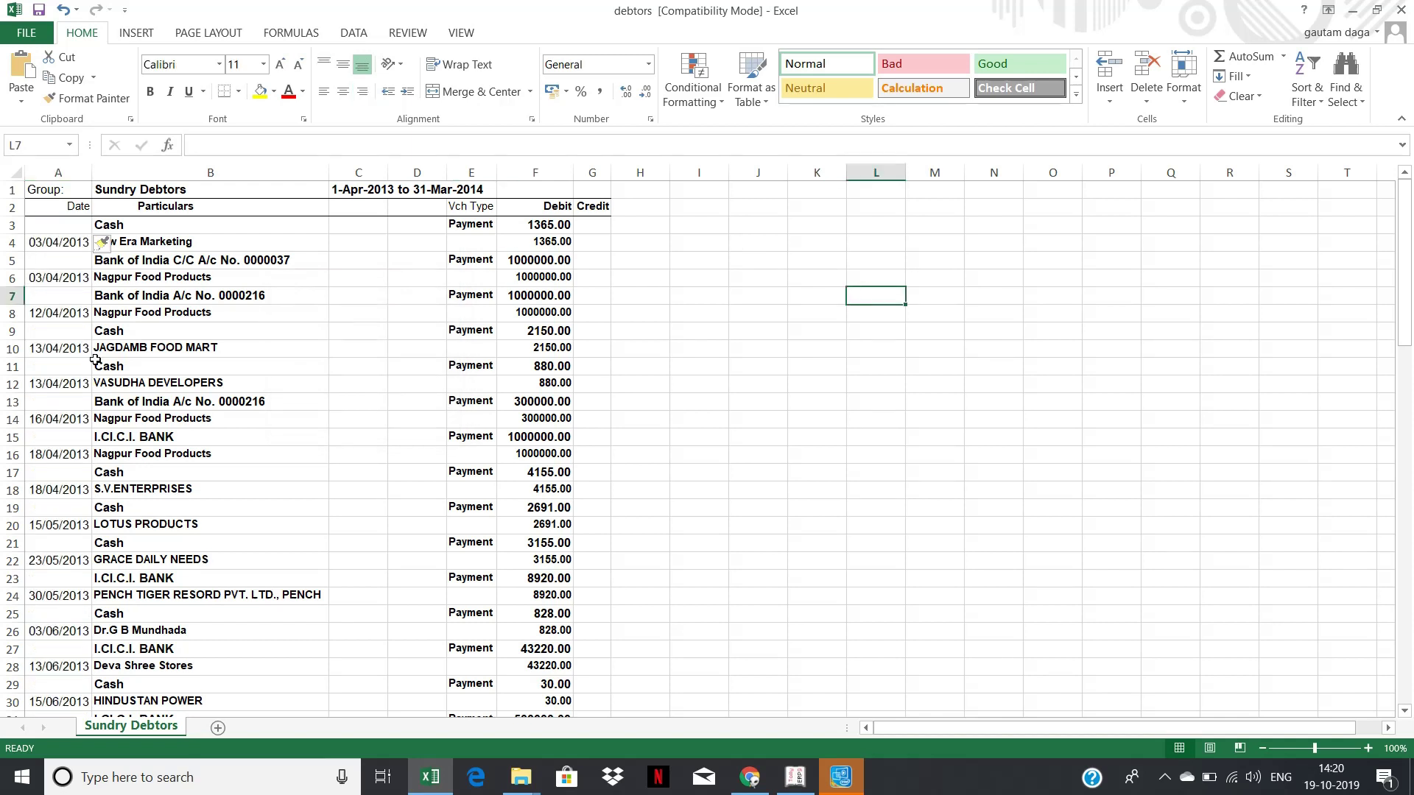
pyautogui.click(35, 282)
pyautogui.click(114, 285)
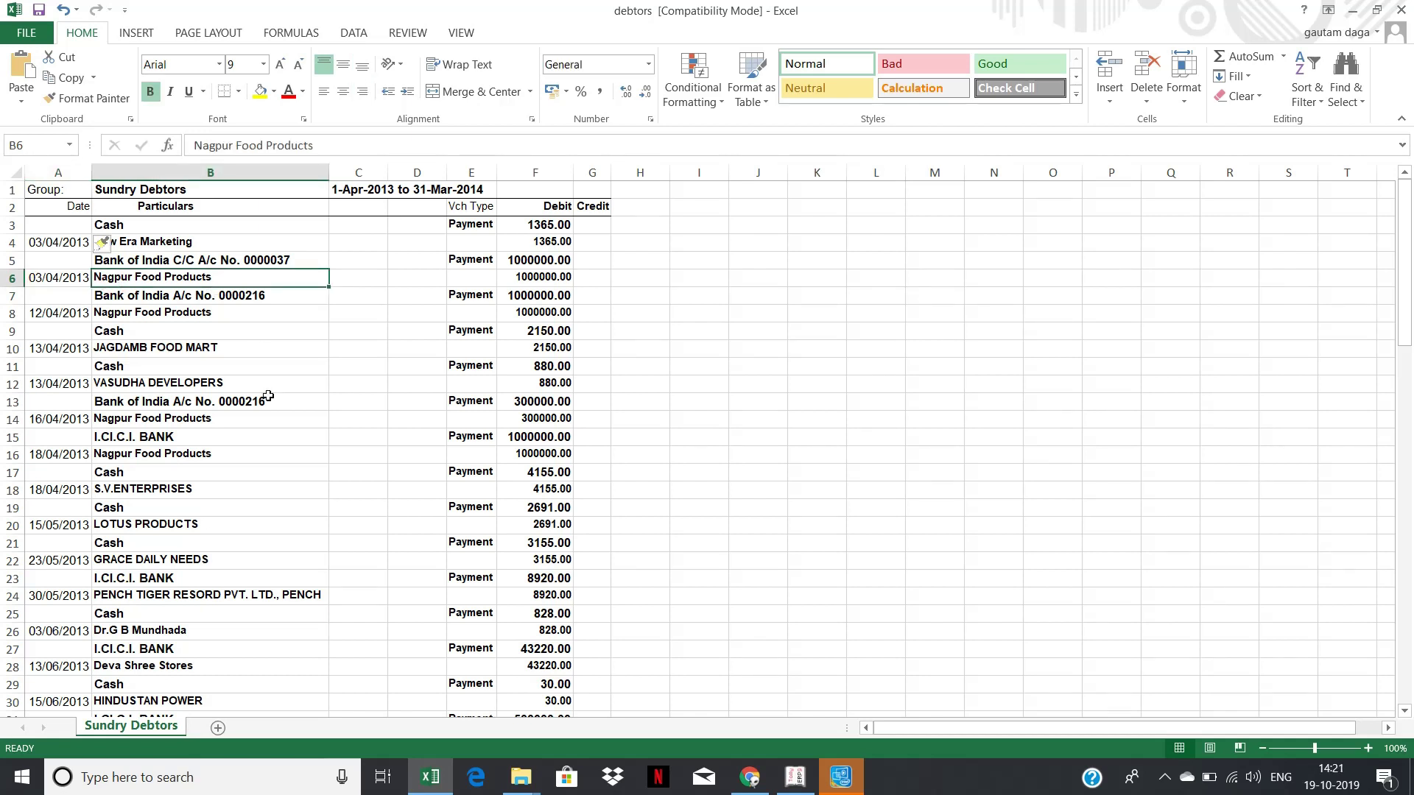
pyautogui.click(170, 401)
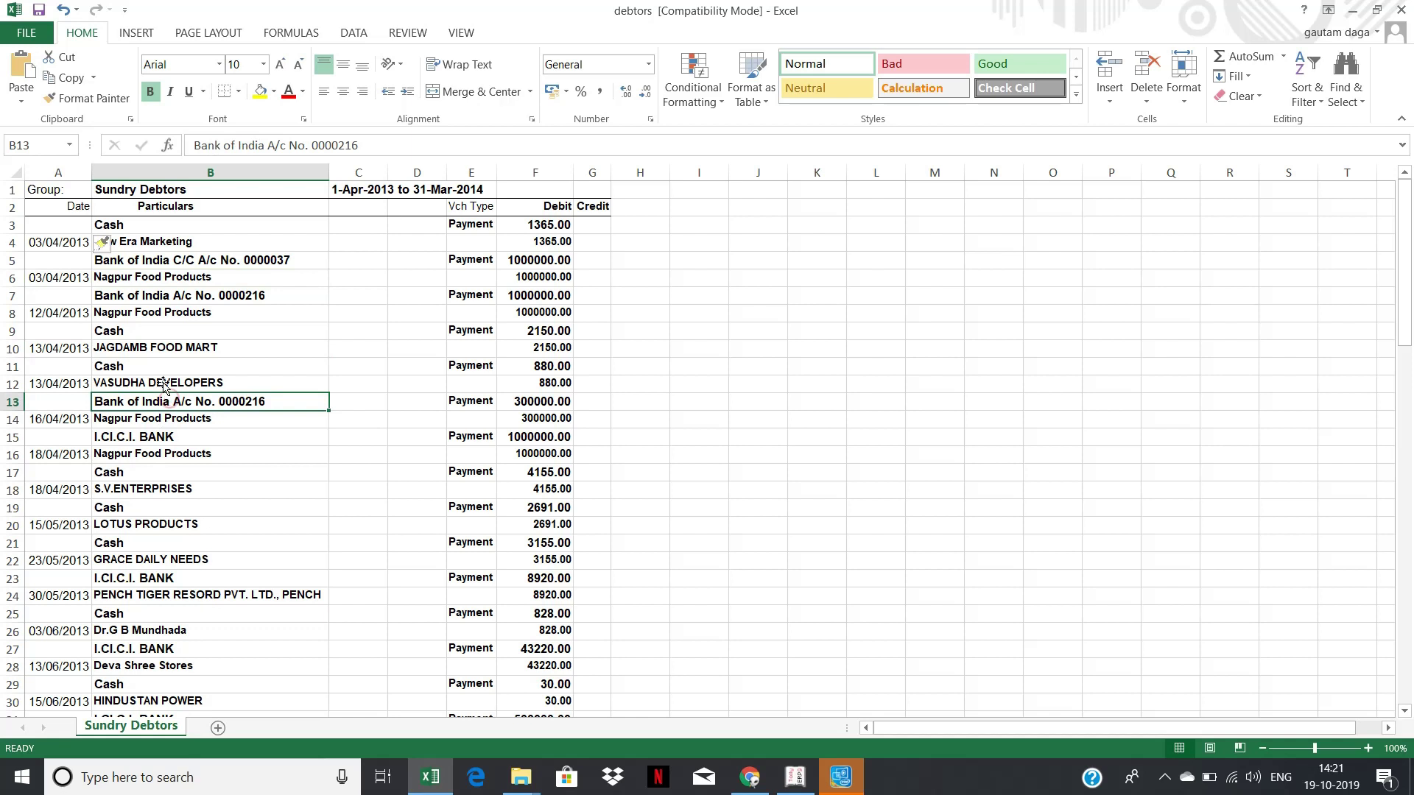
pyautogui.click(159, 371)
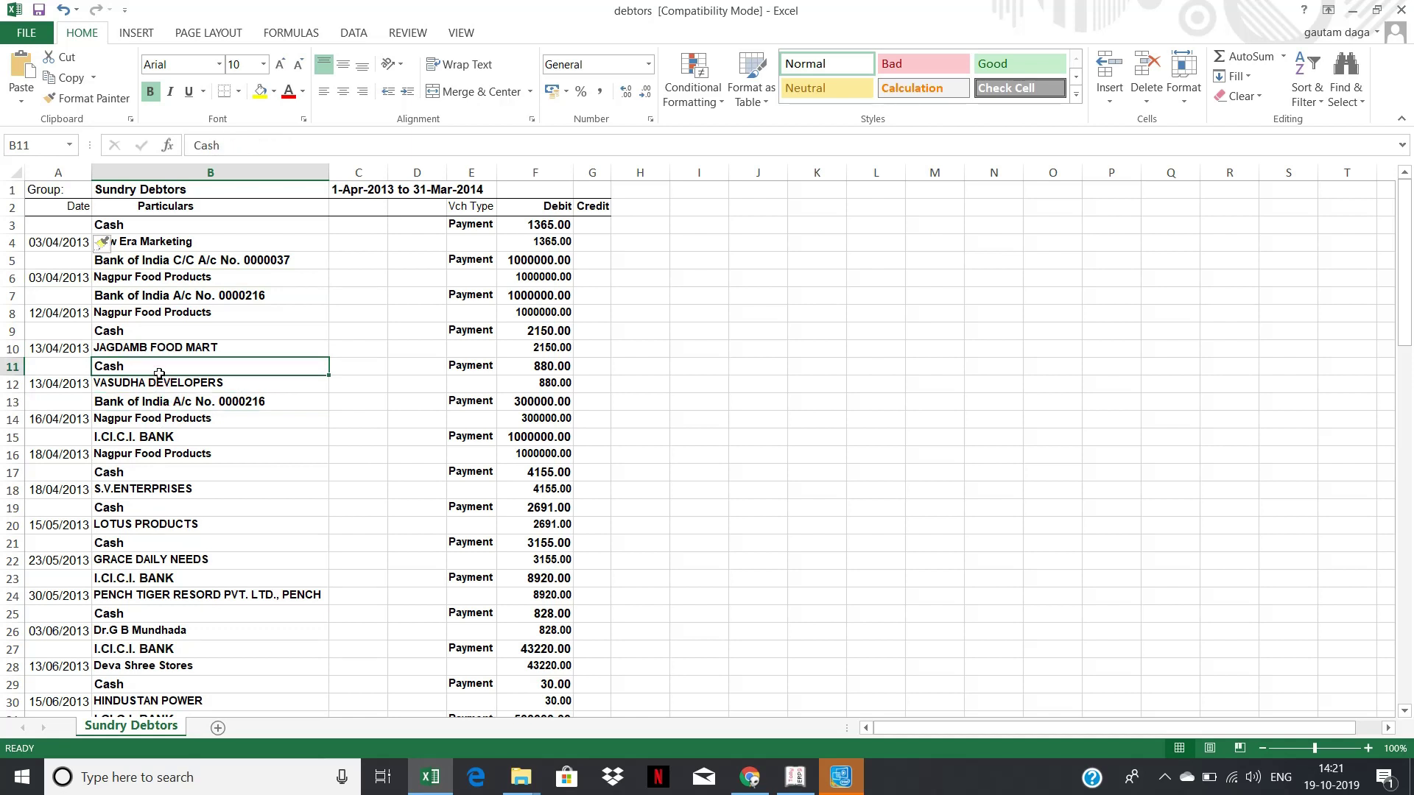
# Apply a filter to the whole table from the header row 2 down to the last used row, columns A to G
pyautogui.press('Up')
pyautogui.press('Up')
pyautogui.press('Up')
pyautogui.press('Up')
pyautogui.press('Up')
pyautogui.press('Up')
pyautogui.press('Up')
pyautogui.press('Up')
pyautogui.press('Up')
pyautogui.press('Left')
pyautogui.hotkey('shift', 'Right')
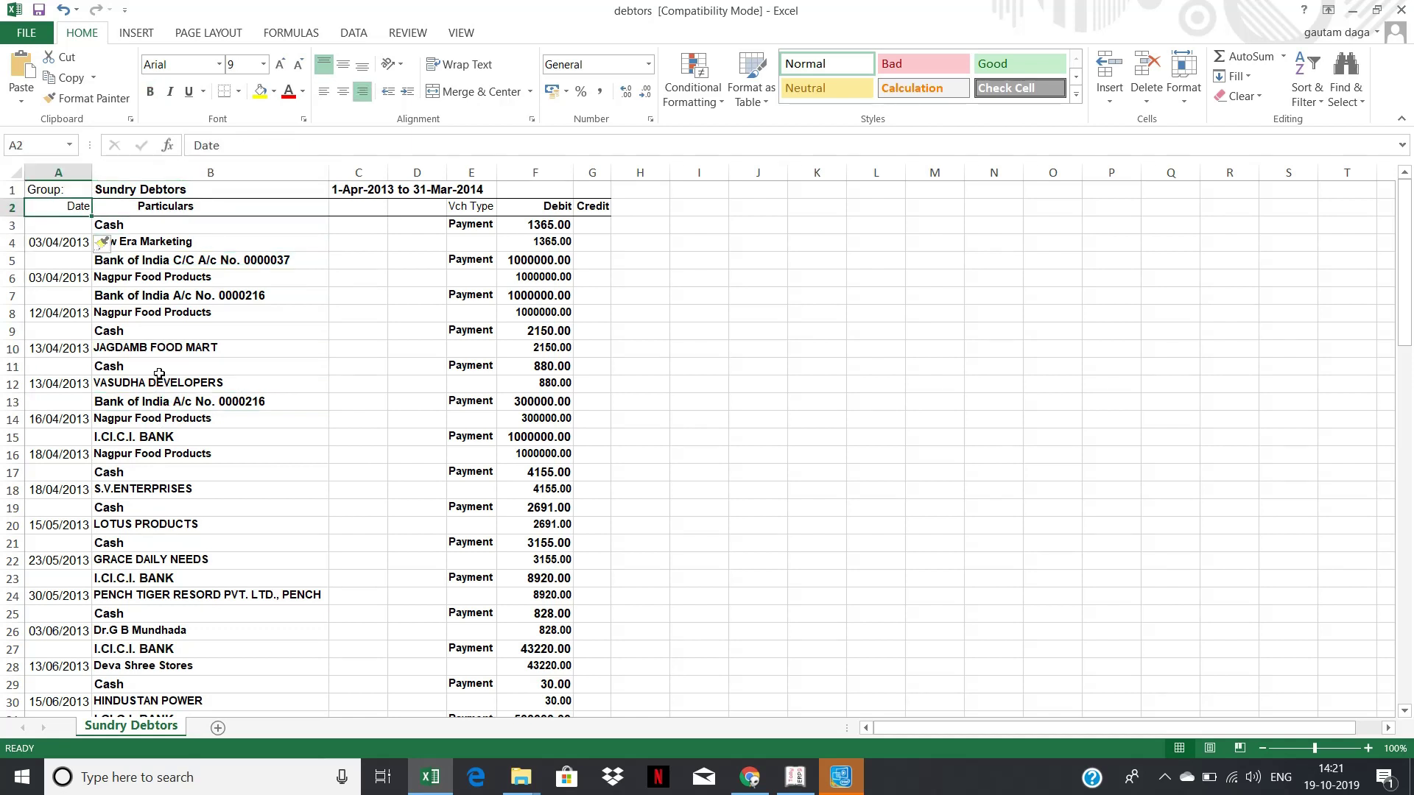
pyautogui.hotkey('shift', 'Right')
pyautogui.hotkey('shift', 'Right')
pyautogui.hotkey('shift', 'Right')
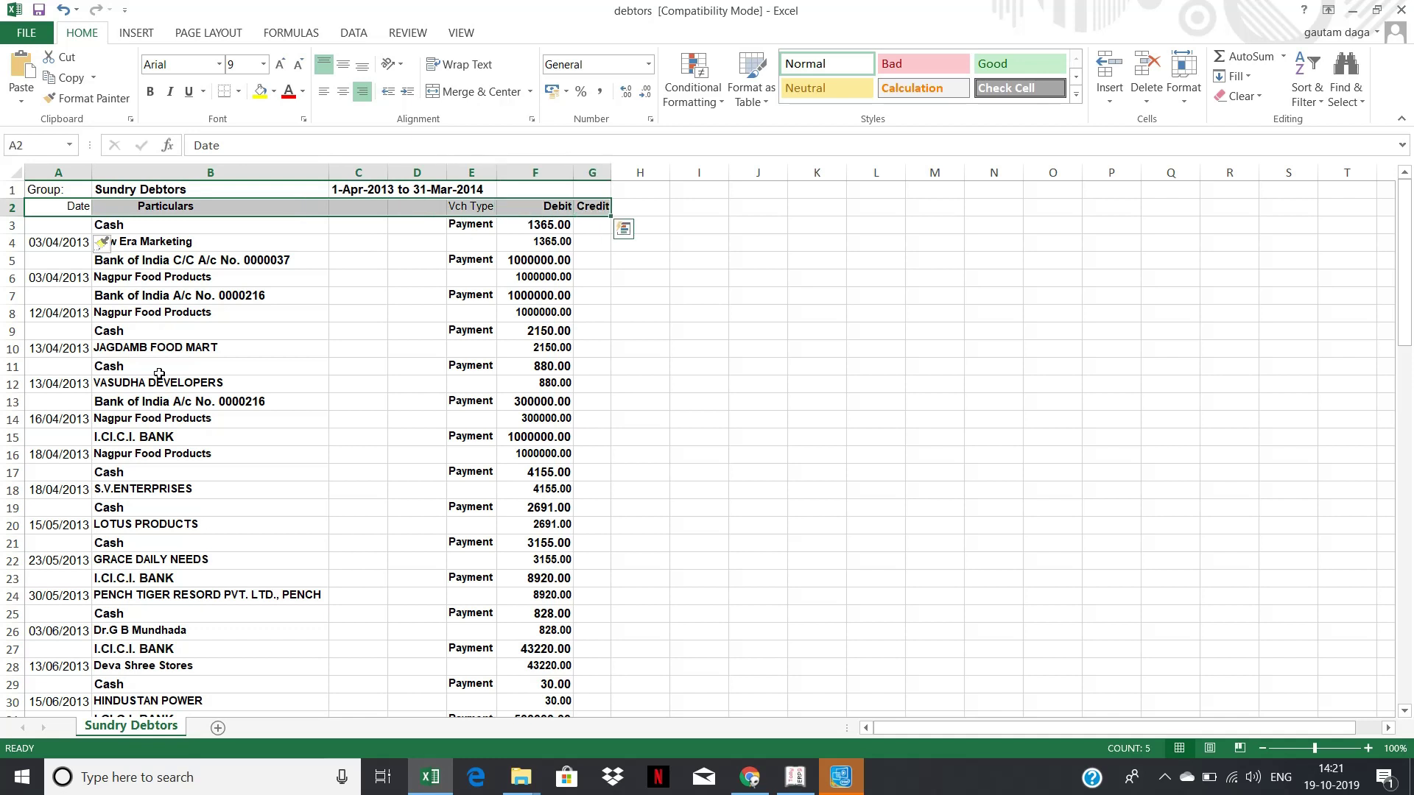
pyautogui.hotkey('shift', 'Down')
pyautogui.hotkey('shift', 'Down')
pyautogui.hotkey('shift', 'Down')
pyautogui.hotkey('shift', 'Down')
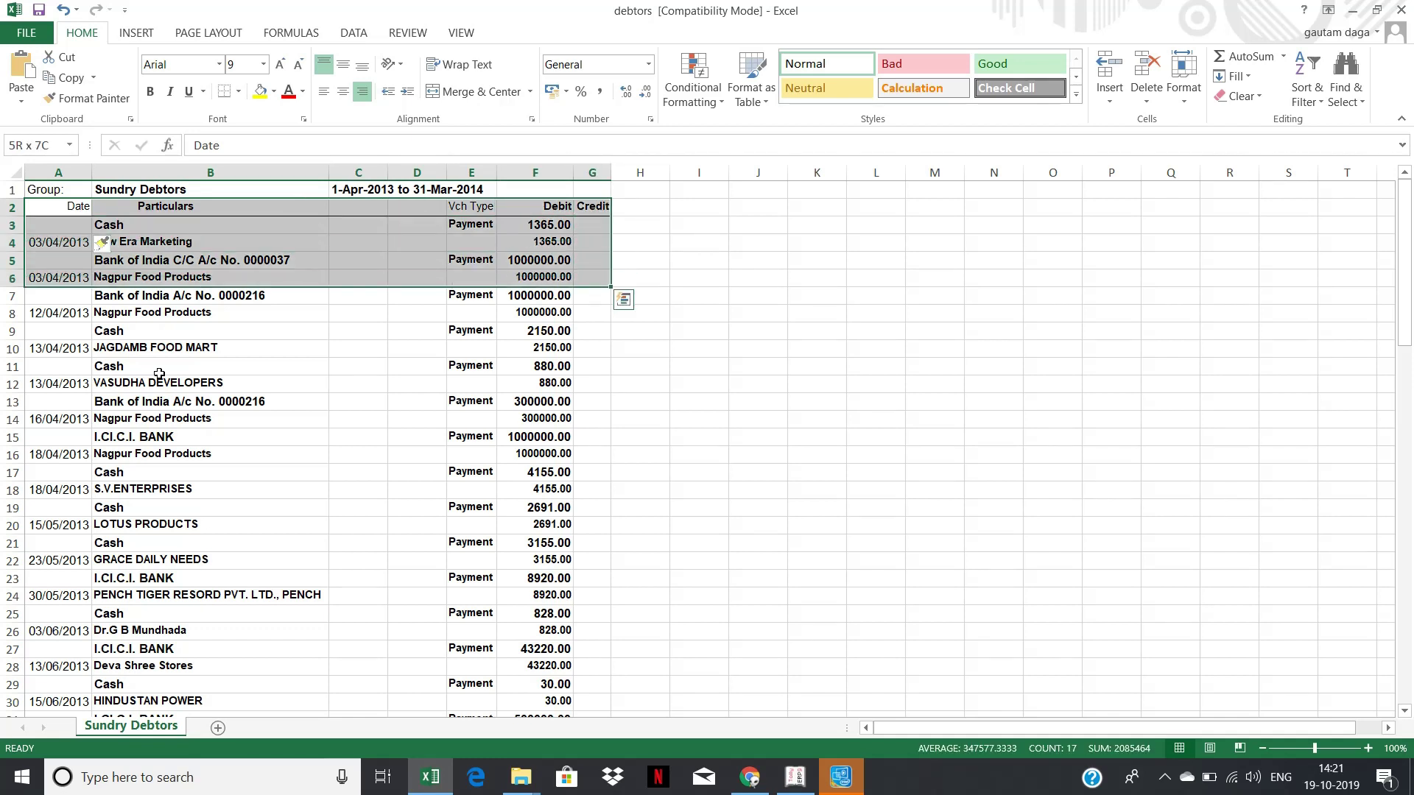
pyautogui.hotkey('ctrl', 'shift', 'End')
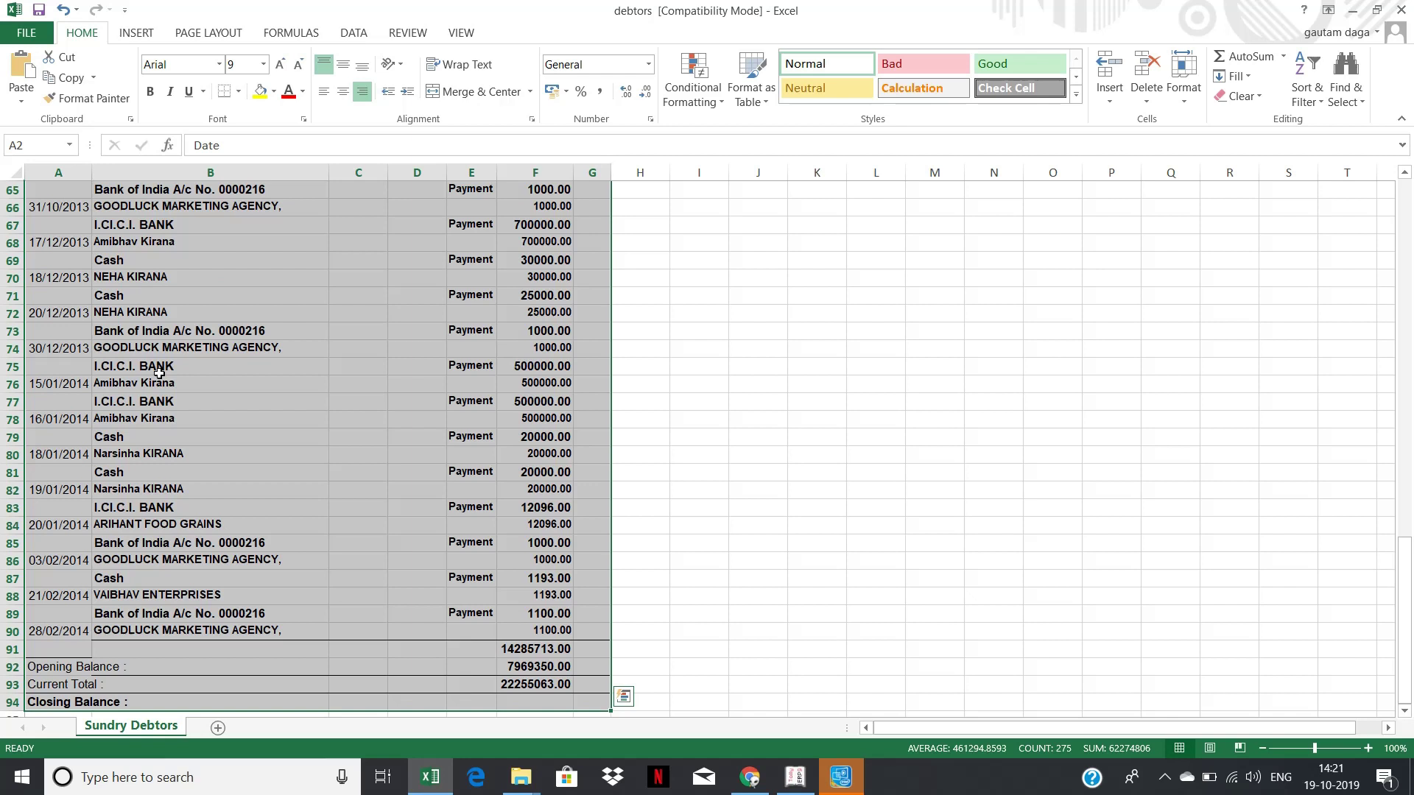
pyautogui.press('alt')
pyautogui.press('h')
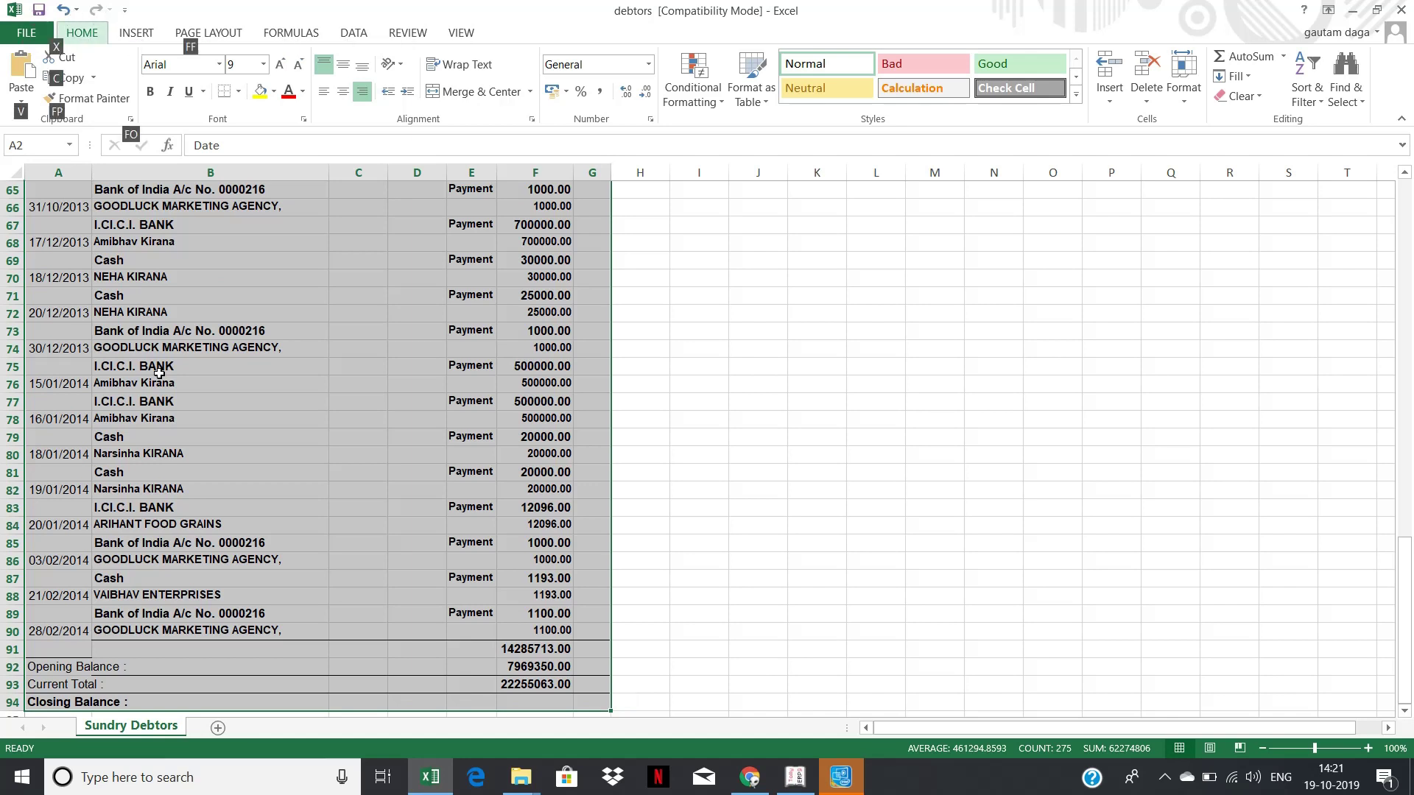
pyautogui.press('s')
pyautogui.press('f')
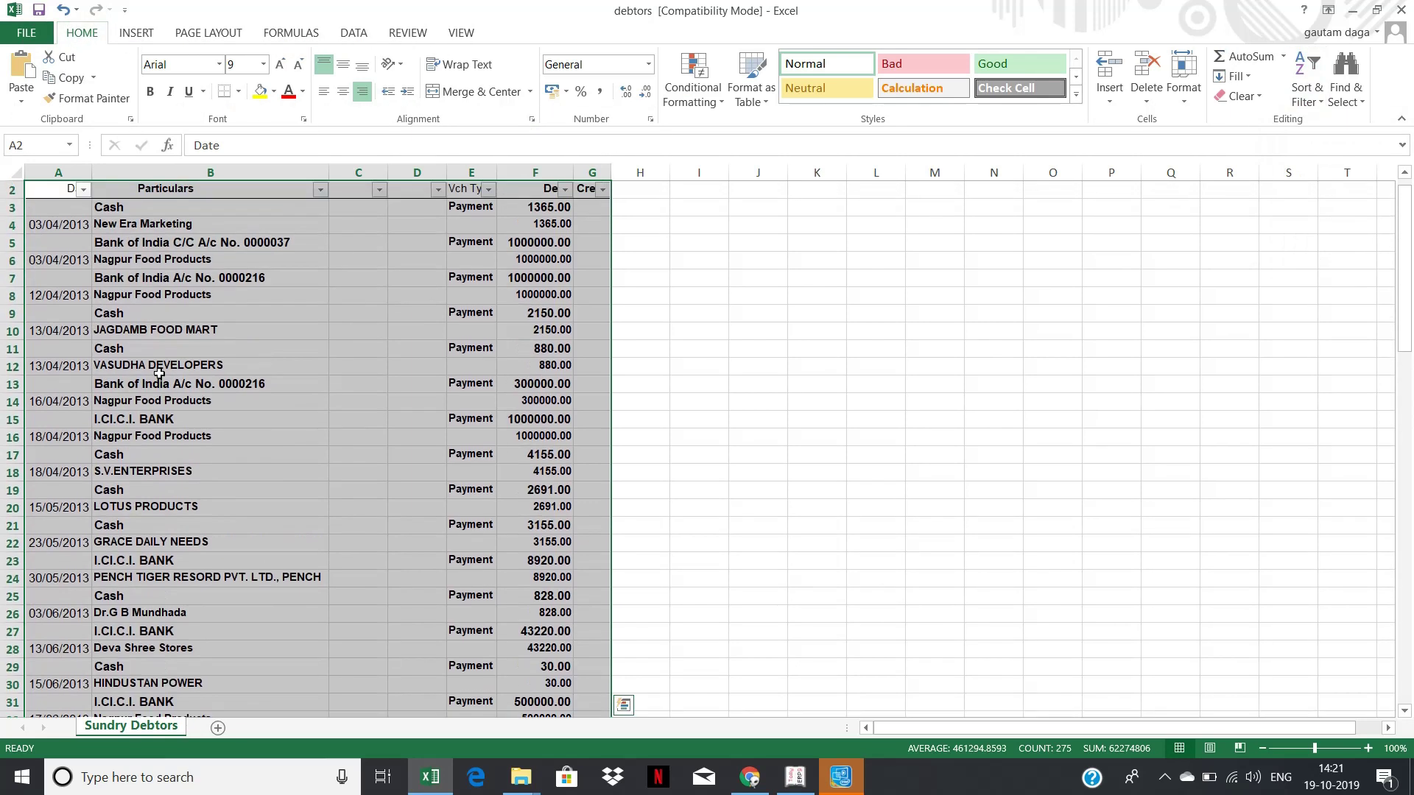
pyautogui.press('Up')
pyautogui.press('Right')
pyautogui.press('Down')
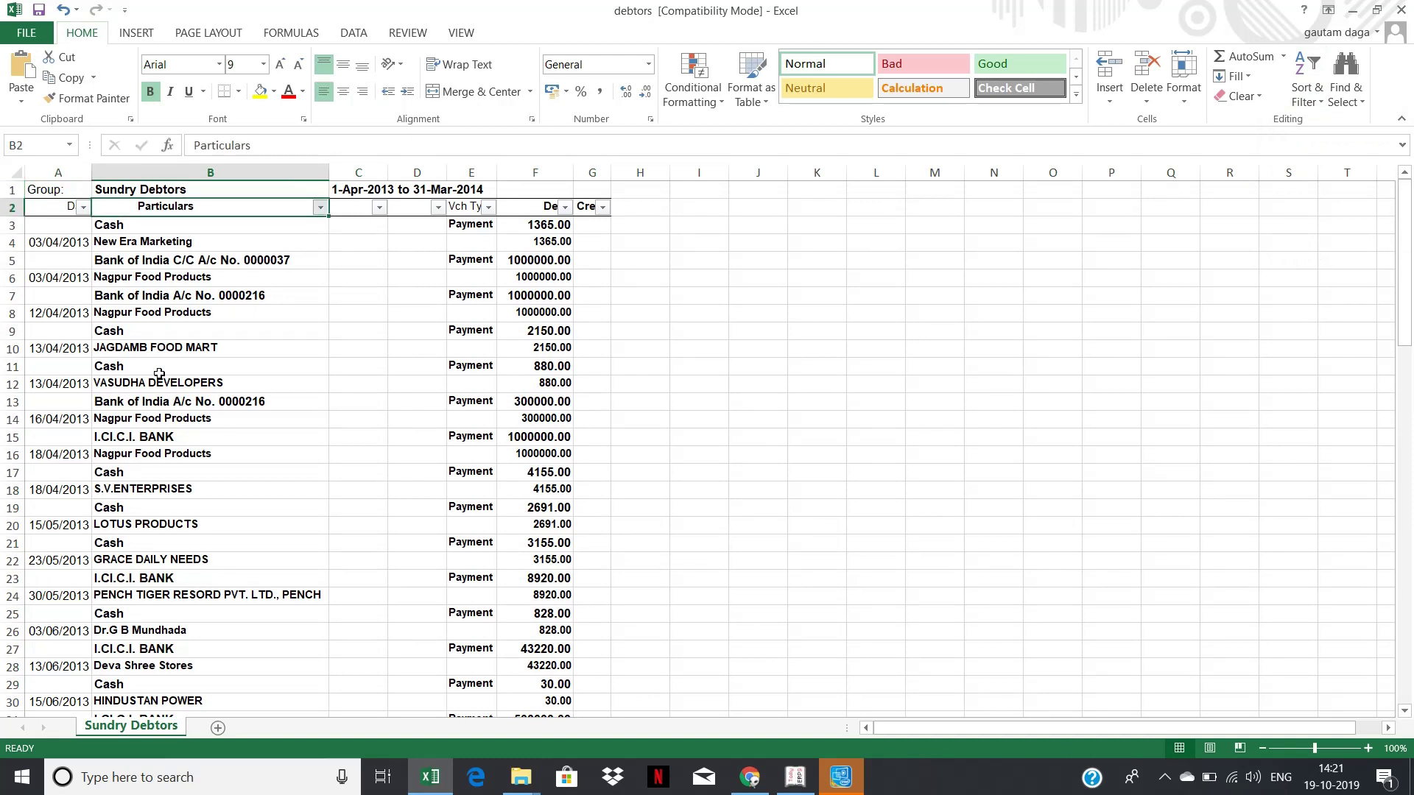
pyautogui.hotkey('alt', 'Down')
pyautogui.press('Escape')
pyautogui.press('Left')
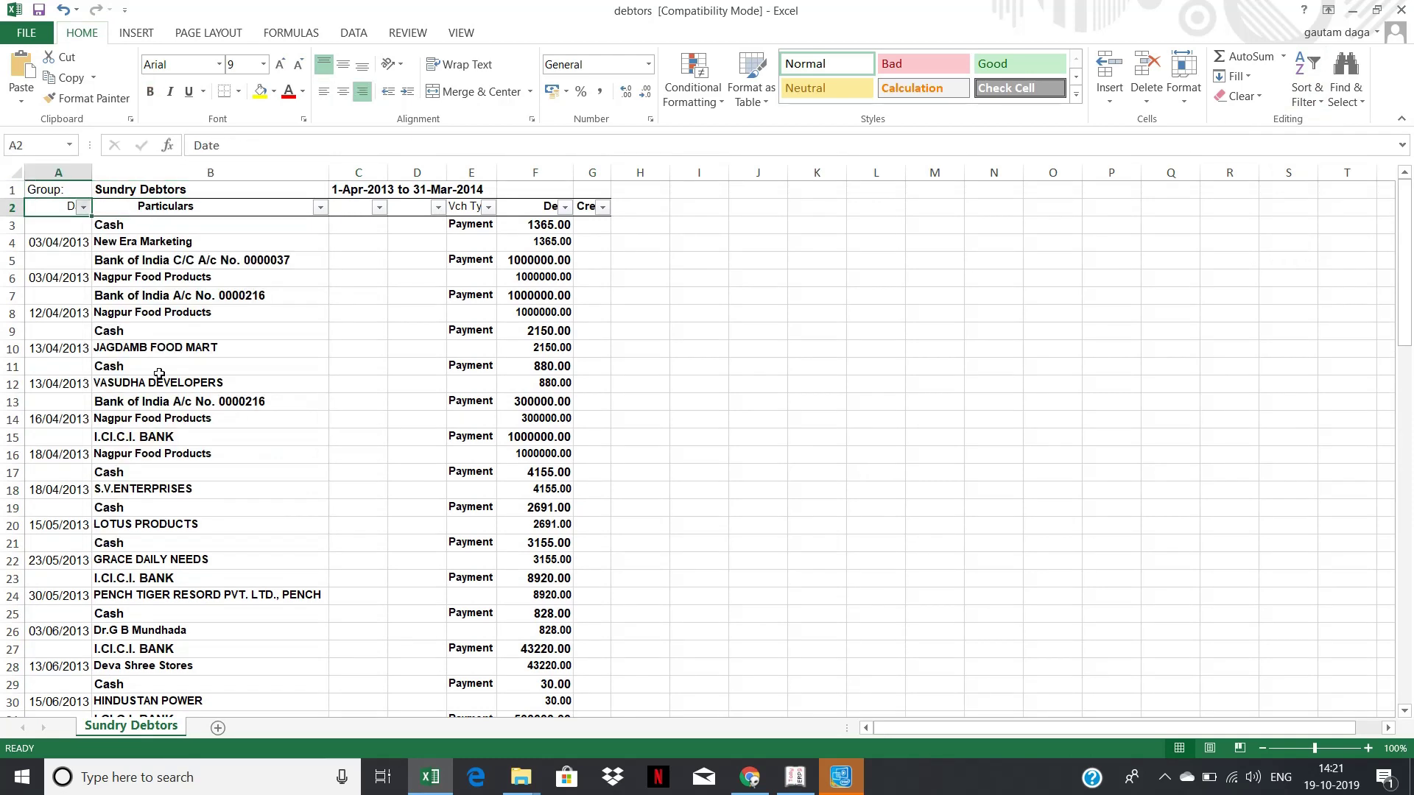
# Filter the Date column to show only the (Blanks) rows
pyautogui.hotkey('alt', 'Down')
pyautogui.press('Down')
pyautogui.press('Down')
pyautogui.press('Down')
pyautogui.press('Down')
pyautogui.press('Down')
pyautogui.press('Down')
pyautogui.press('Down')
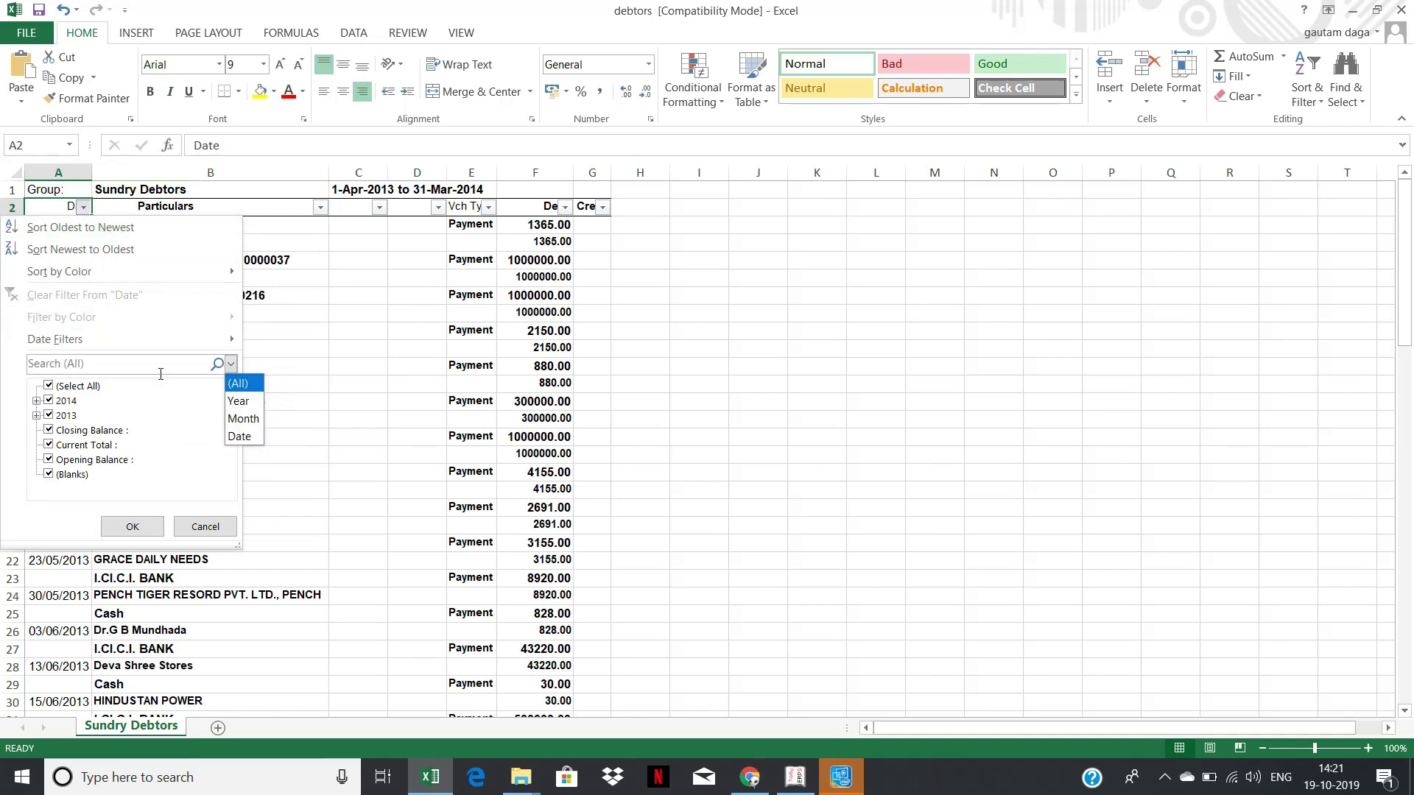
pyautogui.click(78, 387)
pyautogui.click(78, 386)
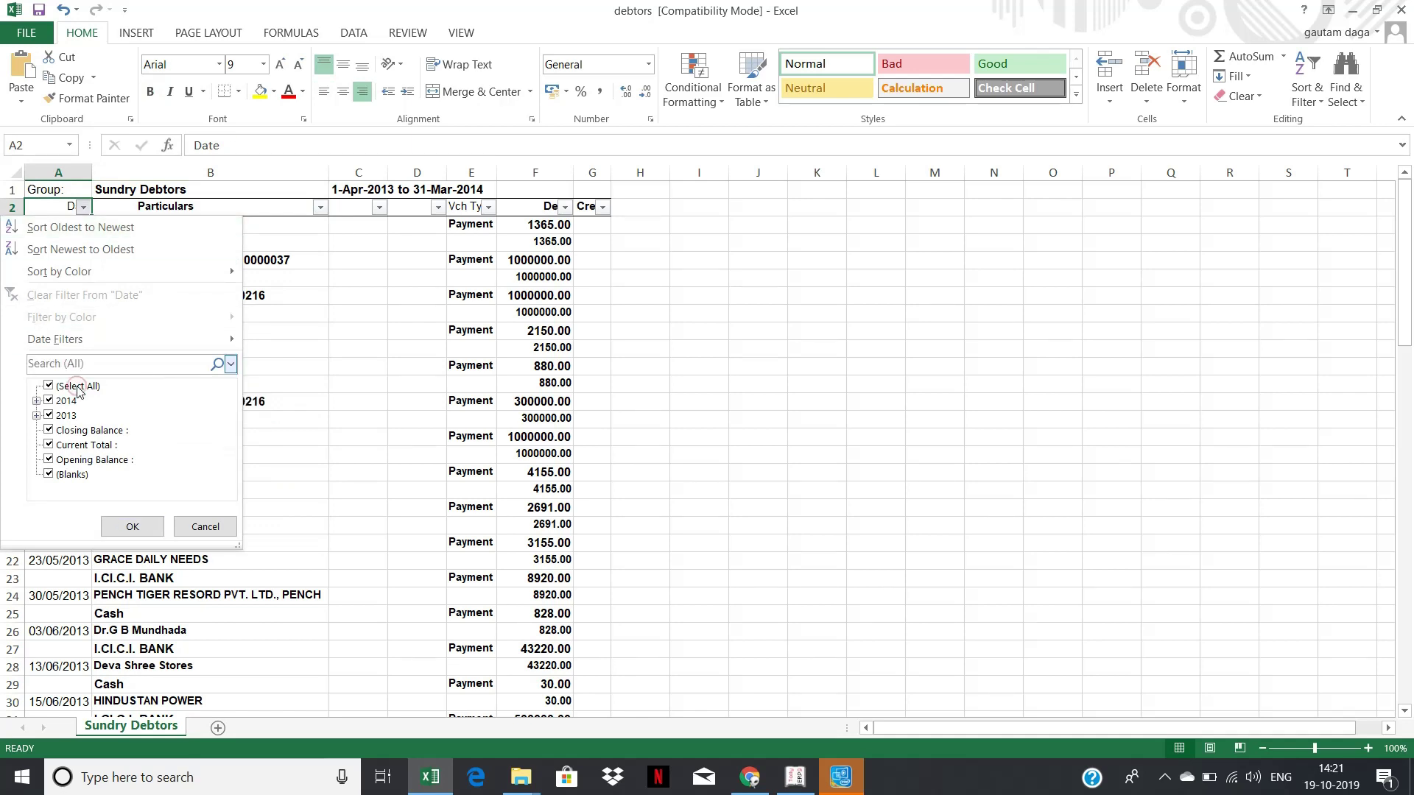
pyautogui.click(61, 477)
pyautogui.click(130, 525)
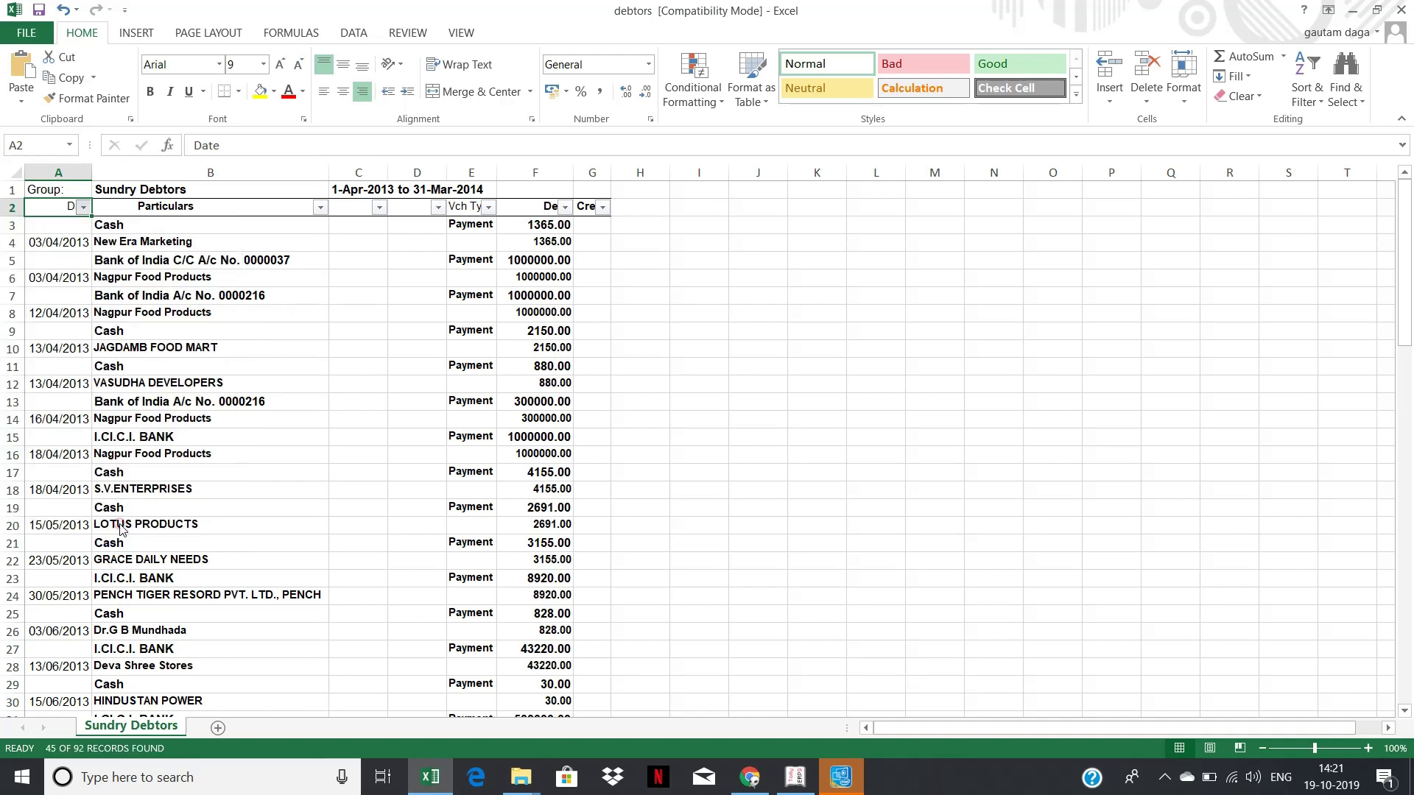
# Delete the filtered cash and bank rows with blank dates, from row 3 to row 89
pyautogui.press('Down')
pyautogui.press('Right')
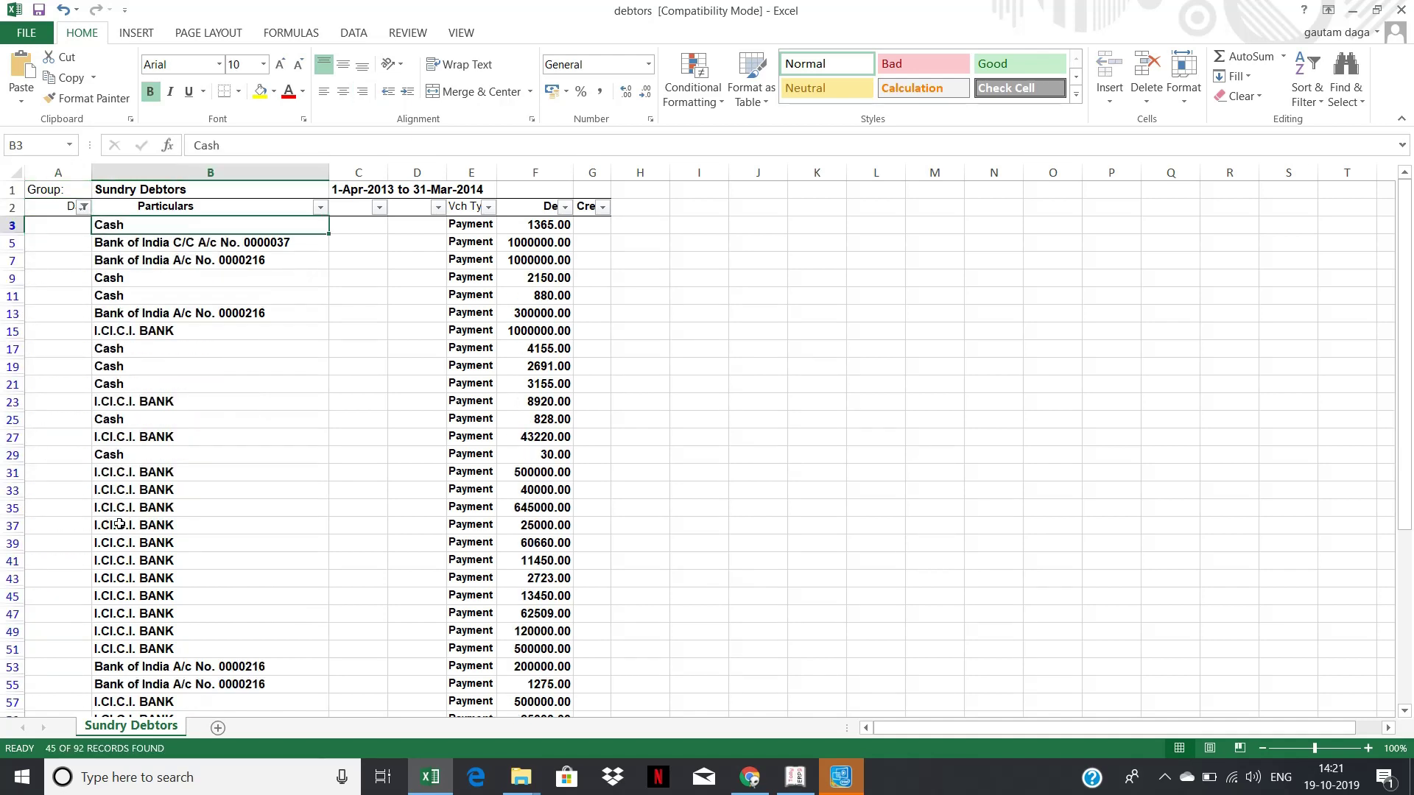
pyautogui.press('Up')
pyautogui.press('Up')
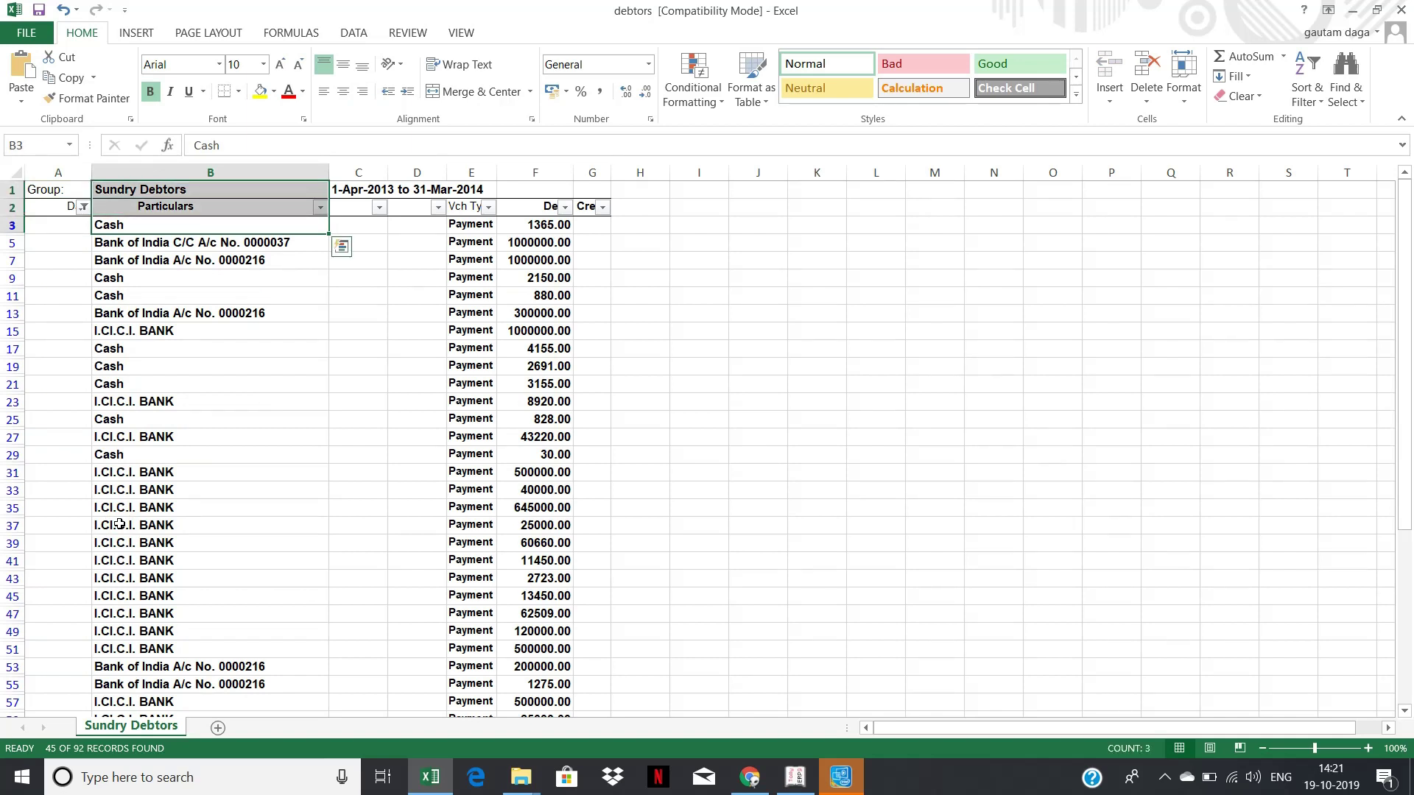
pyautogui.press('Down')
pyautogui.press('Down')
pyautogui.press('Down')
pyautogui.press('Up')
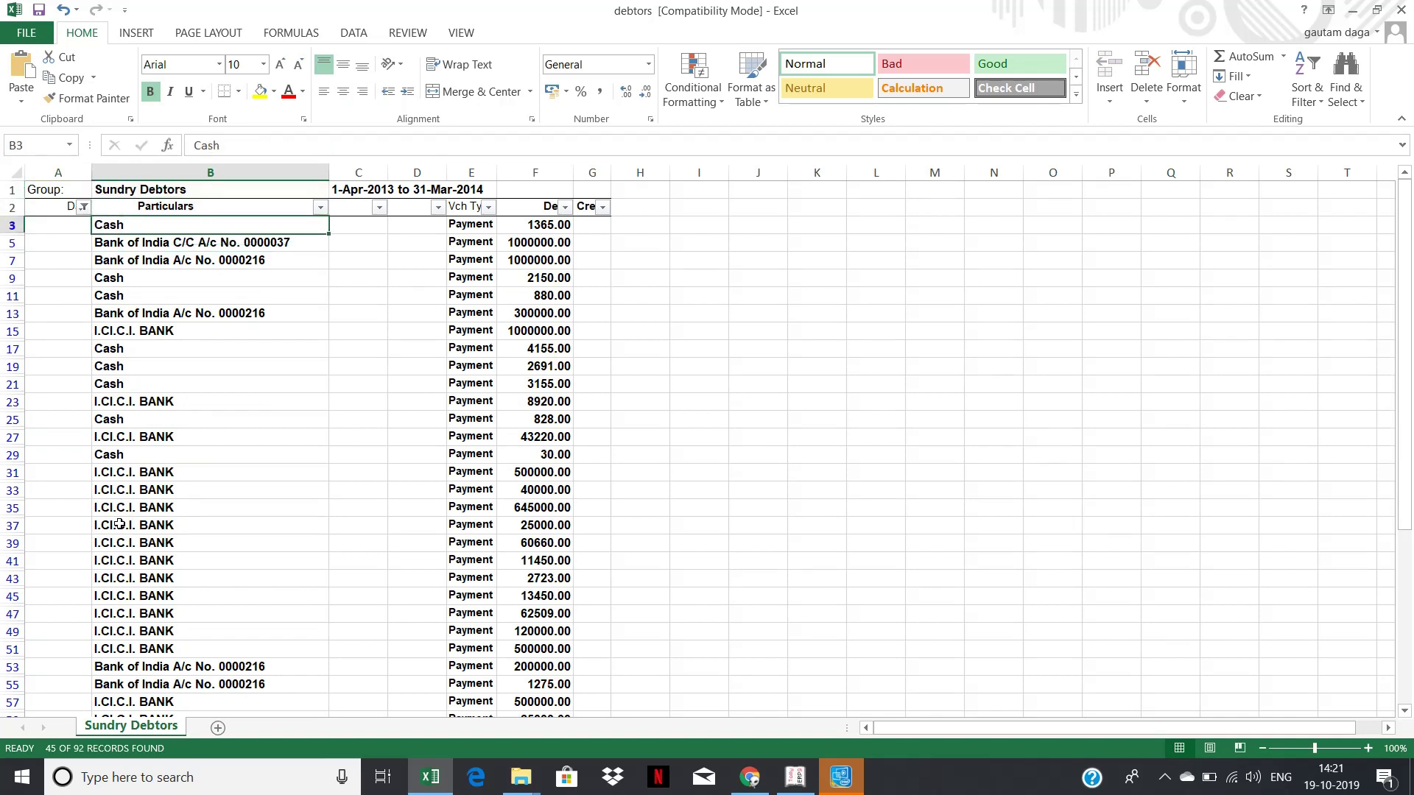
pyautogui.hotkey('ctrl', 'shift', 'Down')
pyautogui.hotkey('shift', 'space')
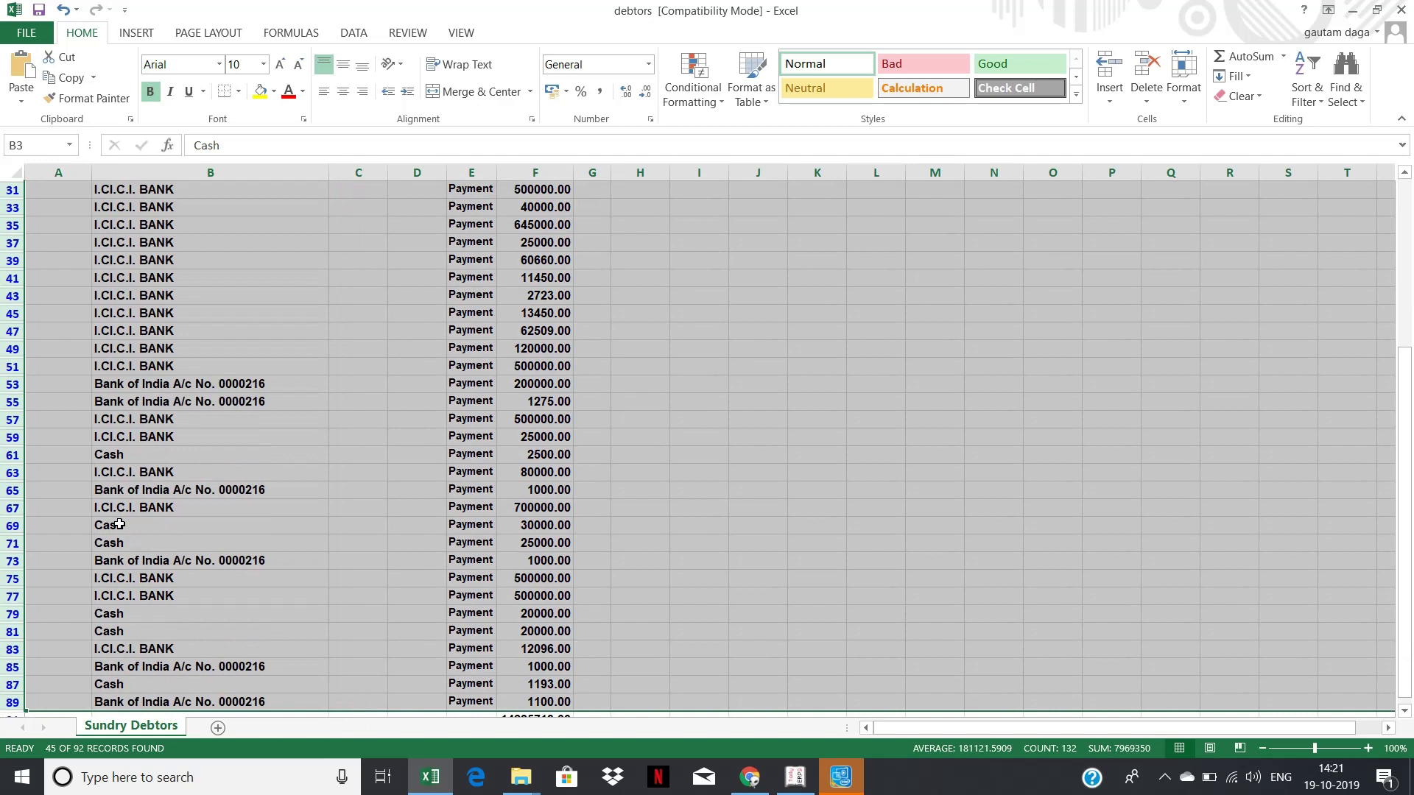
pyautogui.hotkey('ctrl', '-')
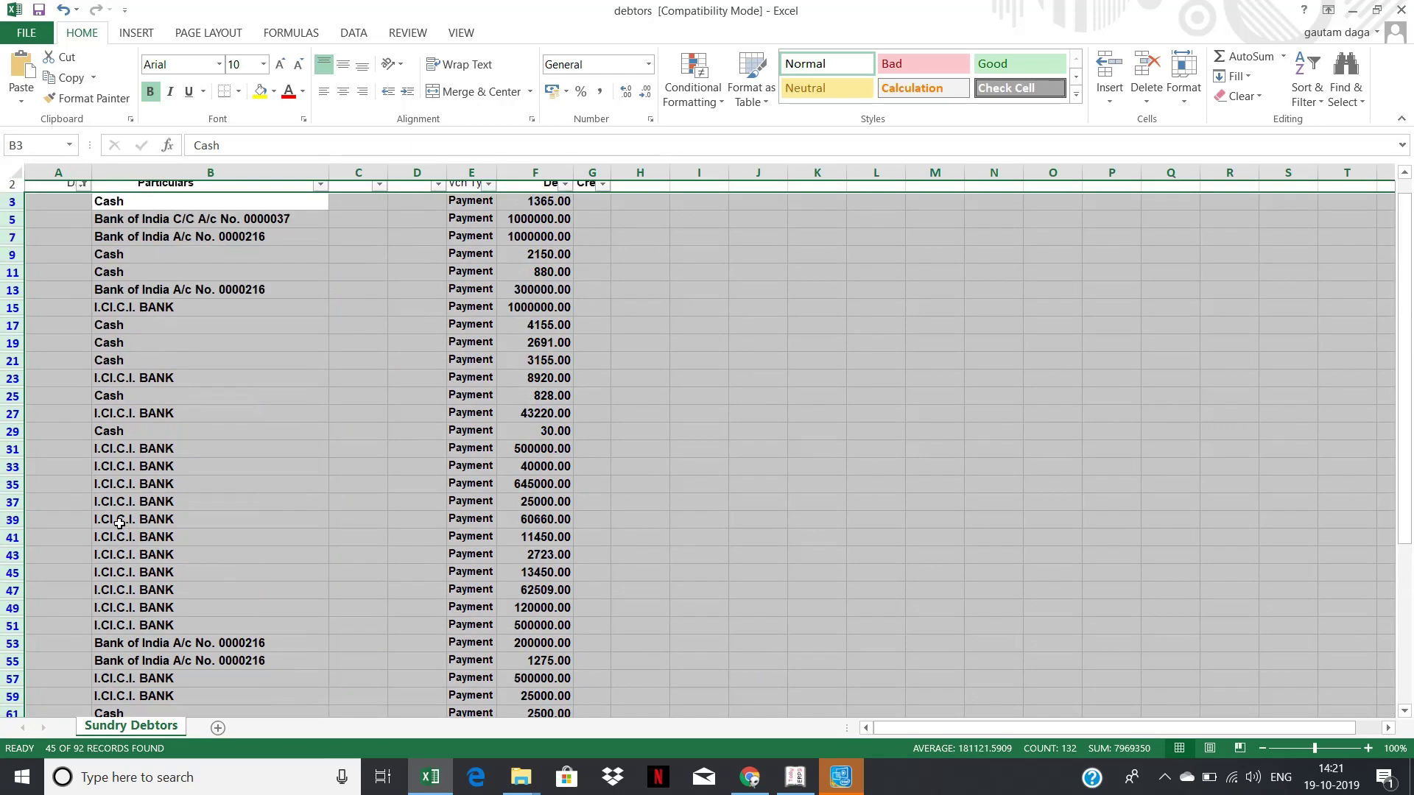
# Clear the blank-date filter to show all remaining rows of the table
pyautogui.press('alt')
pyautogui.press('d')
pyautogui.press('f')
pyautogui.press('s')
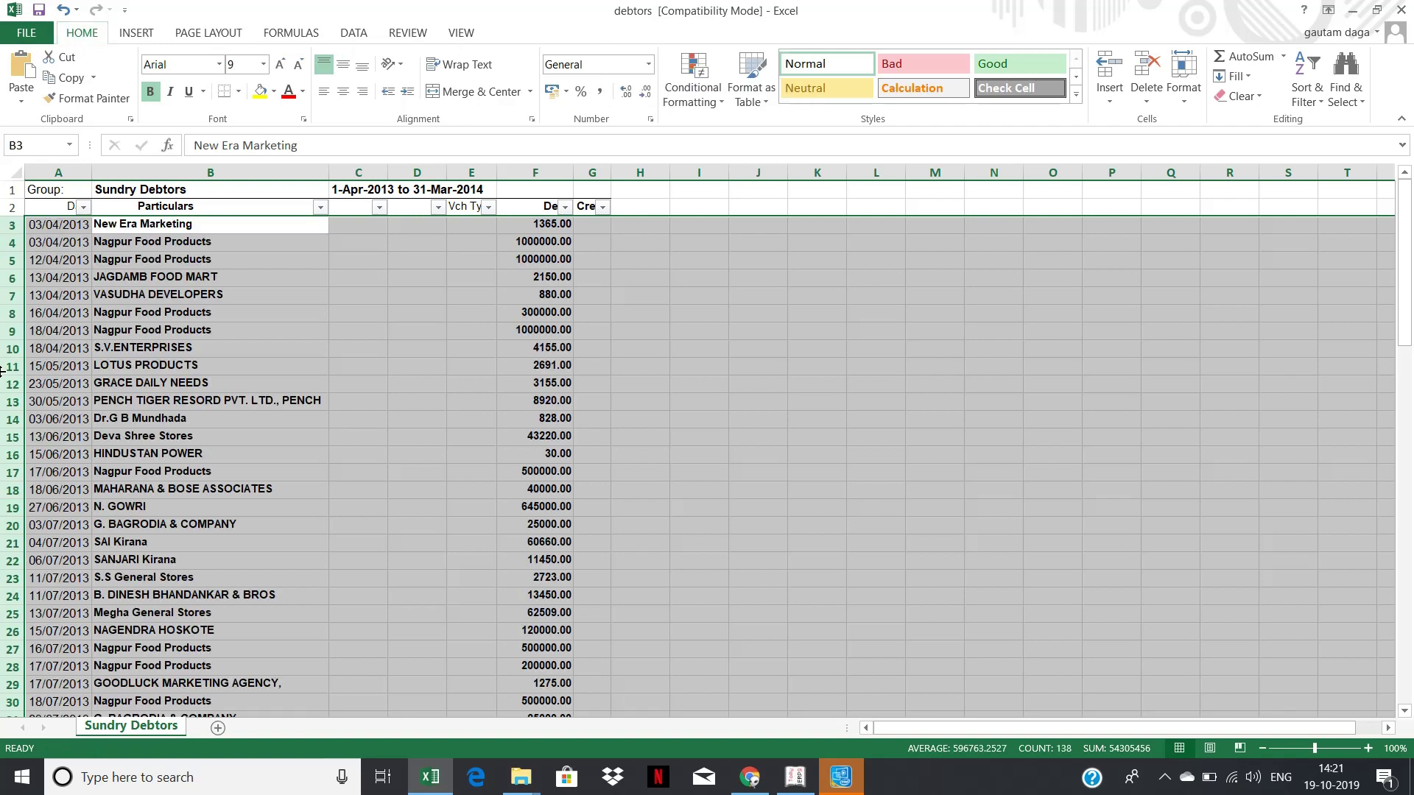
# Look through the remaining dated entries, checking the date, party and debit amount columns
pyautogui.press('Down')
pyautogui.press('Down')
pyautogui.press('Down')
pyautogui.press('Down')
pyautogui.press('Down')
pyautogui.press('Down')
pyautogui.press('Down')
pyautogui.press('Down')
pyautogui.press('Down')
pyautogui.press('Down')
pyautogui.press('Down')
pyautogui.press('Down')
pyautogui.press('Down')
pyautogui.press('Down')
pyautogui.press('Down')
pyautogui.press('Up')
pyautogui.press('Up')
pyautogui.press('Up')
pyautogui.press('Up')
pyautogui.press('Up')
pyautogui.press('Up')
pyautogui.press('Up')
pyautogui.press('Up')
pyautogui.press('Up')
pyautogui.press('Up')
pyautogui.press('Up')
pyautogui.press('Up')
pyautogui.press('Up')
pyautogui.press('Right')
pyautogui.press('Right')
pyautogui.press('Right')
pyautogui.press('Right')
pyautogui.press('Left')
pyautogui.press('Left')
pyautogui.press('Left')
pyautogui.press('Left')
pyautogui.press('Left')
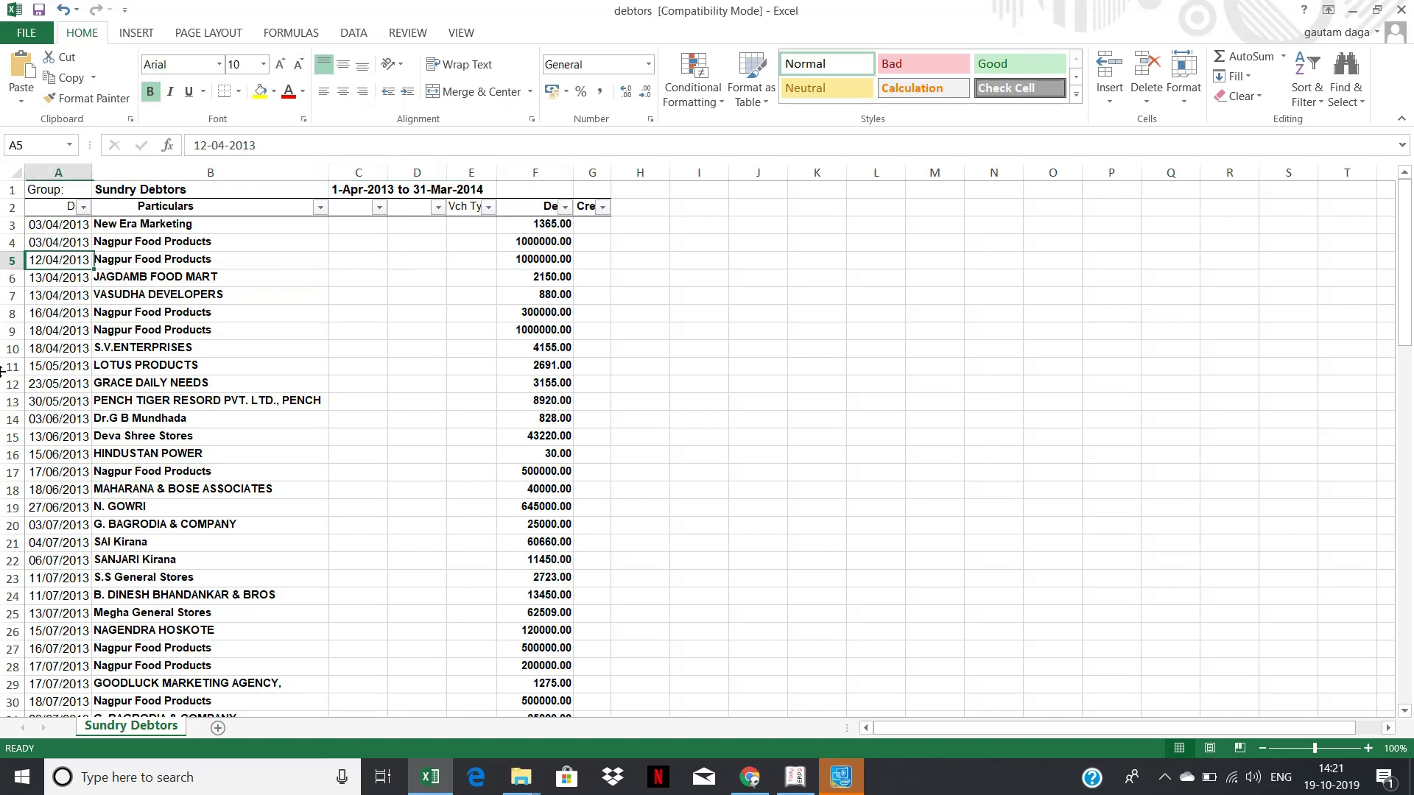
# Check the dated entries from the first payment row down to the last one, across the date to credit columns
pyautogui.press('Up')
pyautogui.press('Up')
pyautogui.press('Up')
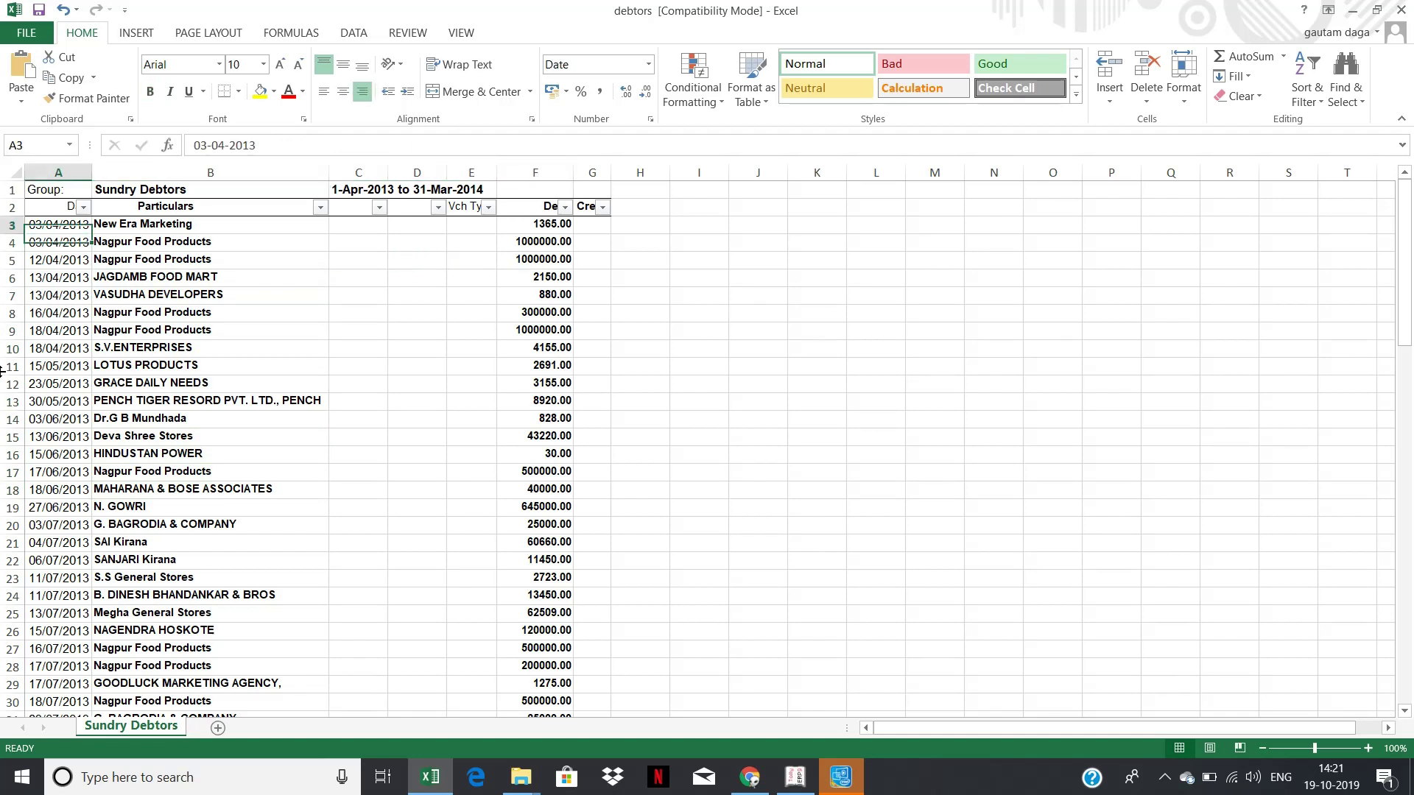
pyautogui.hotkey('shift', 'Right')
pyautogui.hotkey('shift', 'Right')
pyautogui.hotkey('shift', 'Right')
pyautogui.hotkey('shift', 'Right')
pyautogui.hotkey('shift', 'Right')
pyautogui.hotkey('shift', 'Right')
pyautogui.press('Left')
pyautogui.hotkey('ctrl', 'Down')
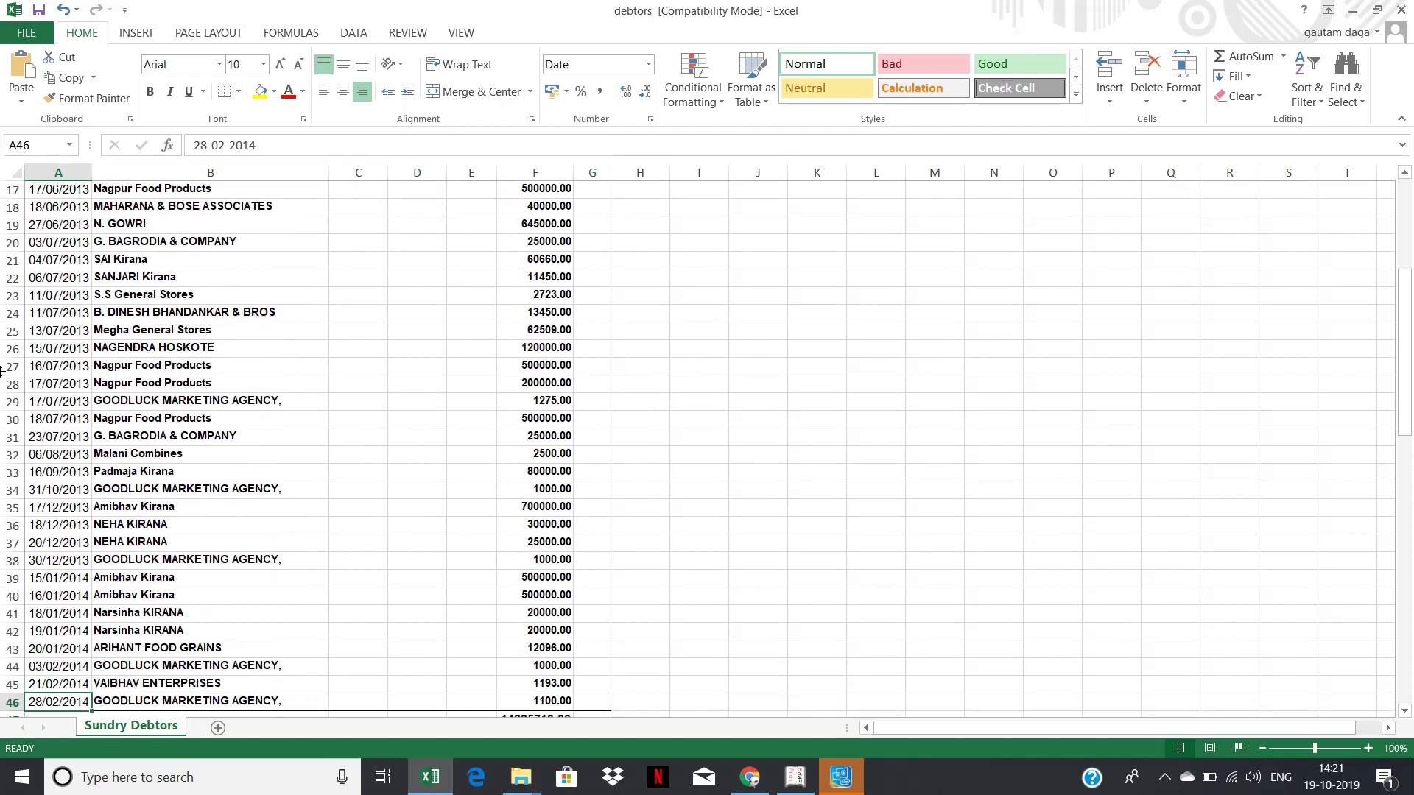
# Try to create a PivotTable on a new worksheet from the range A2:G46 of the Sundry Debtors sheet
pyautogui.hotkey('ctrl', 'Home')
pyautogui.press('Down')
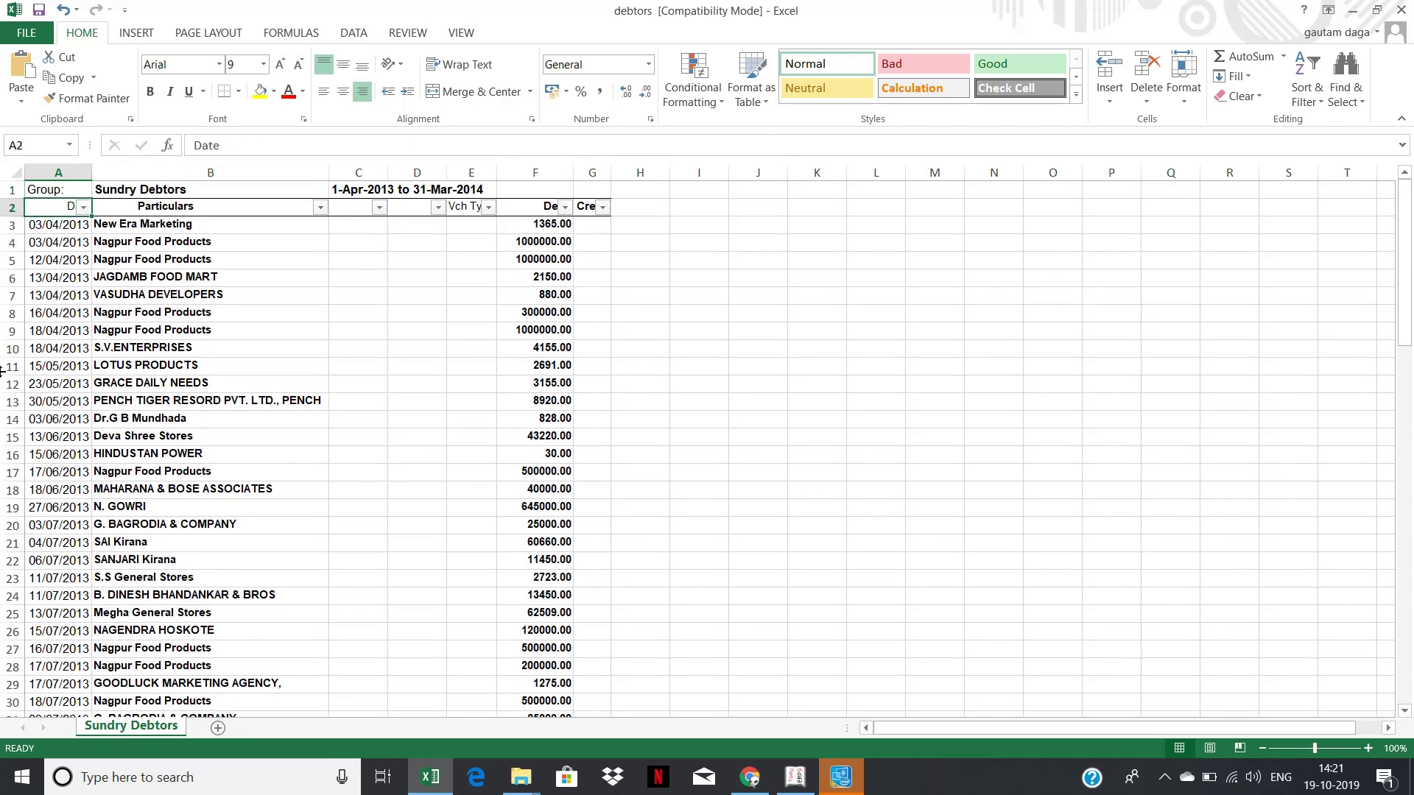
pyautogui.hotkey('shift', 'Right')
pyautogui.hotkey('shift', 'Right')
pyautogui.hotkey('shift', 'Right')
pyautogui.hotkey('shift', 'Right')
pyautogui.hotkey('shift', 'Right')
pyautogui.hotkey('shift', 'Right')
pyautogui.hotkey('ctrl', 'shift', 'Down')
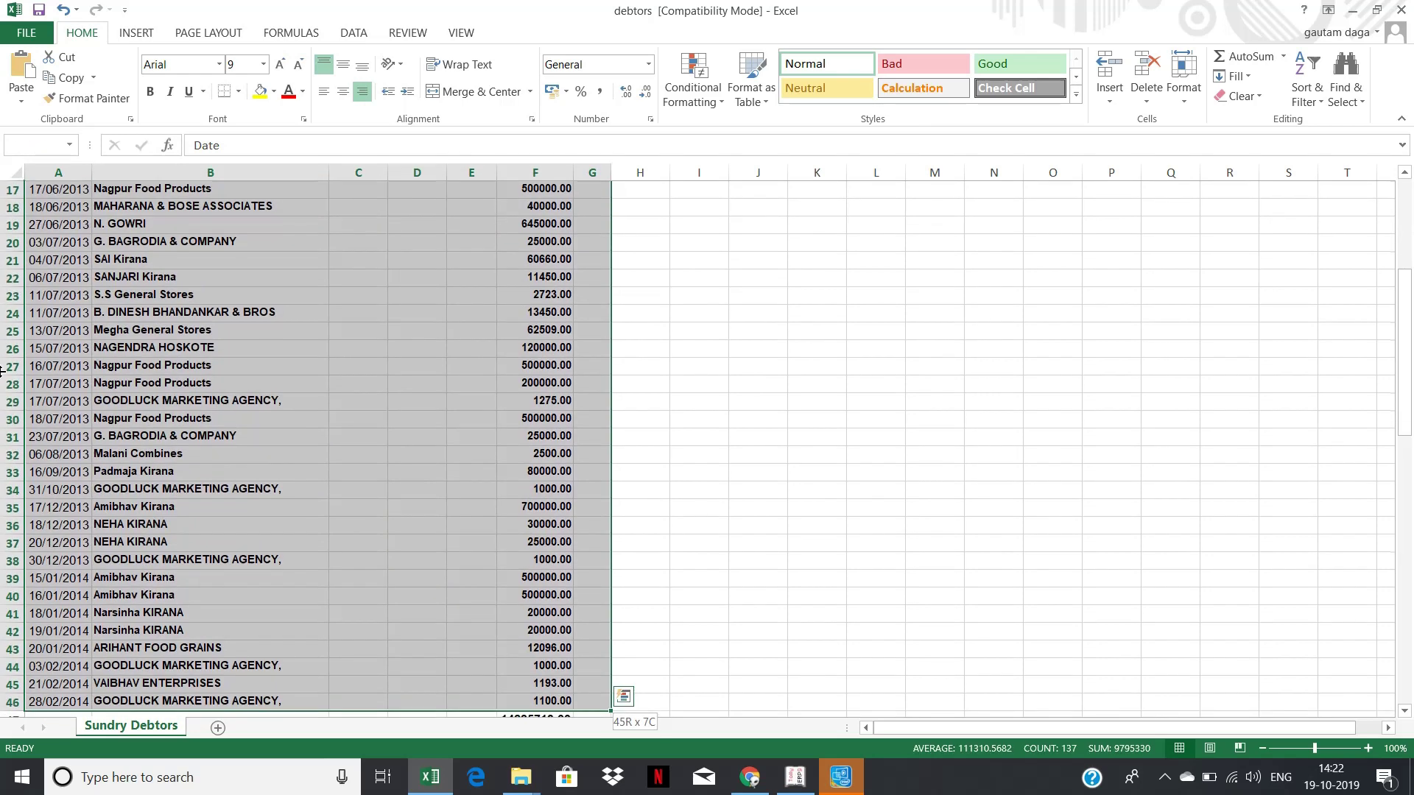
pyautogui.press('alt')
pyautogui.press('Escape')
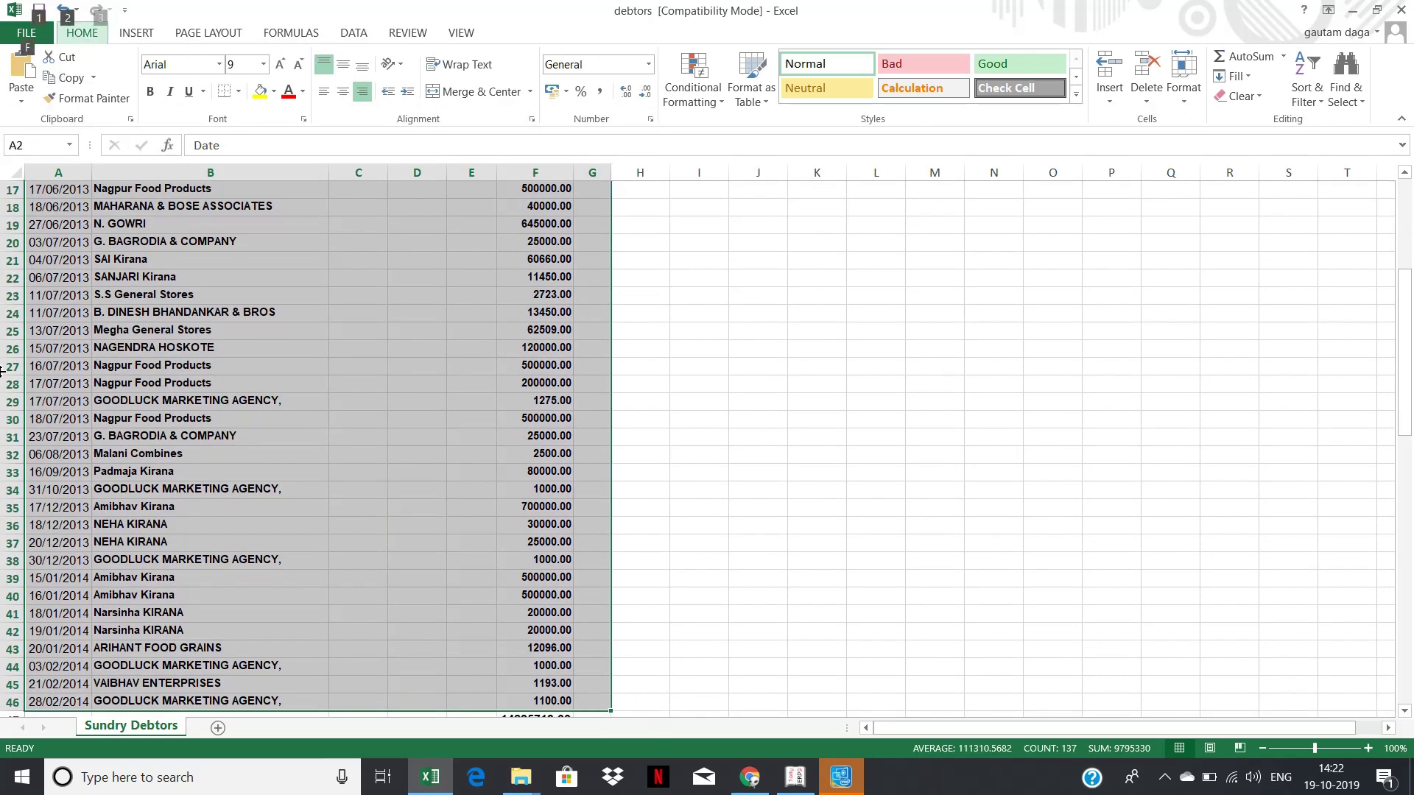
pyautogui.click(135, 34)
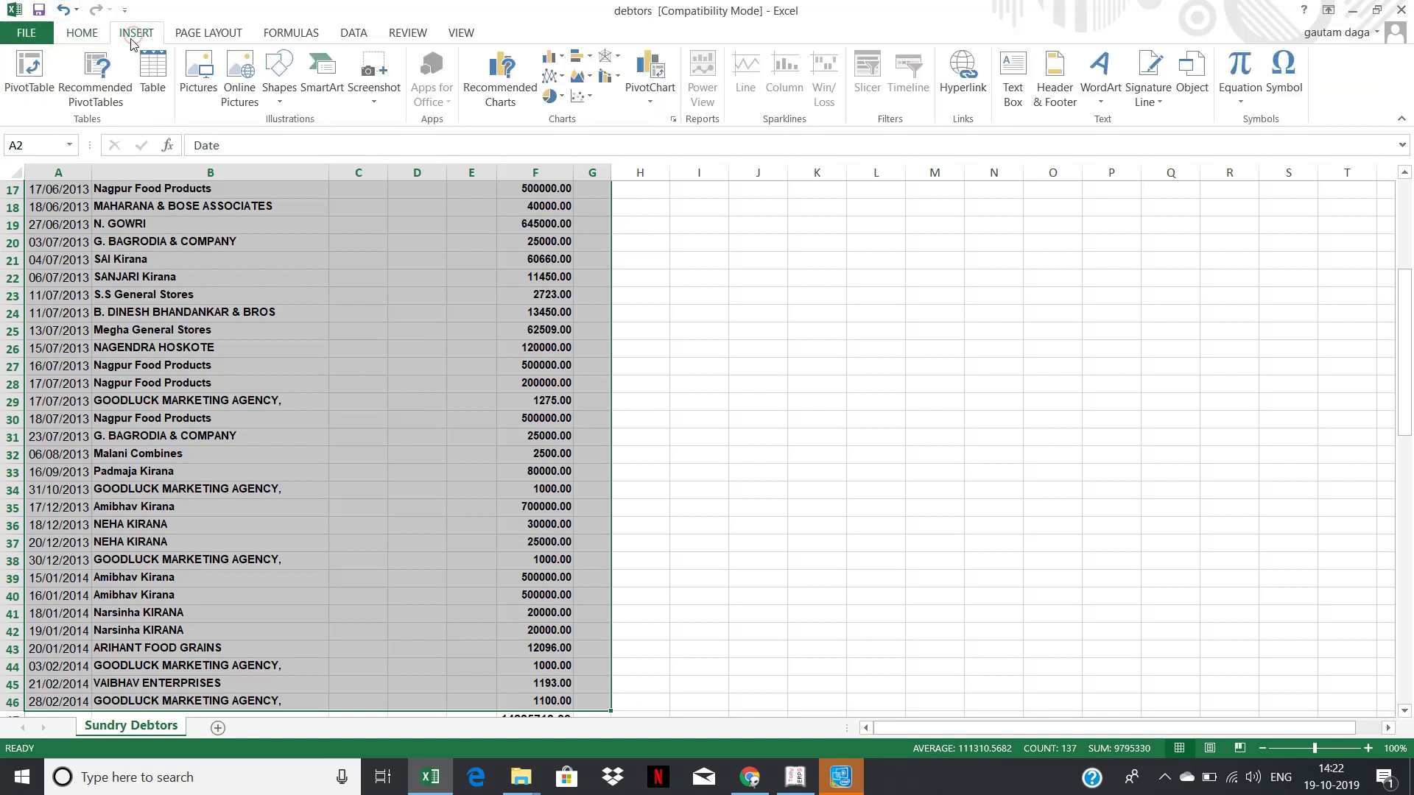
pyautogui.click(29, 74)
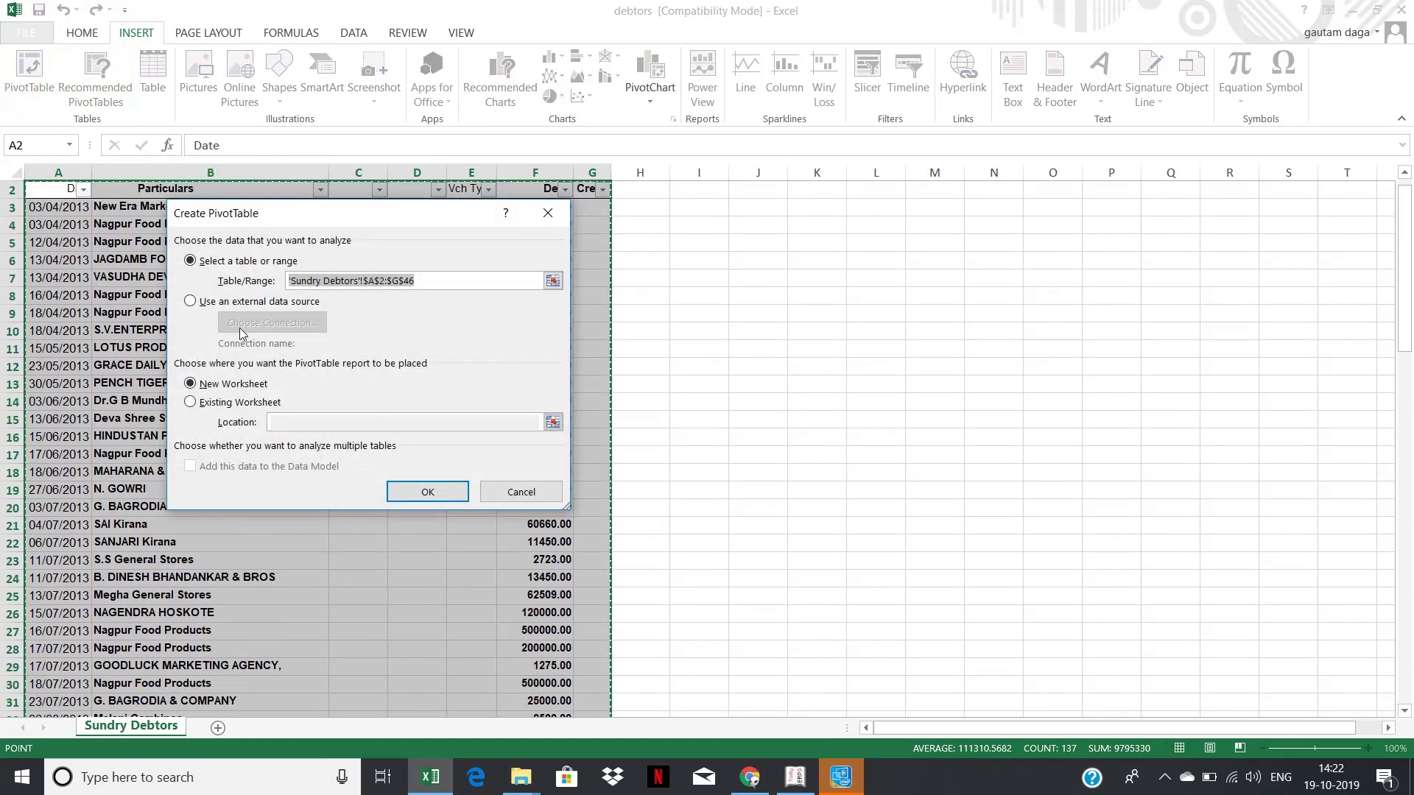
pyautogui.click(427, 492)
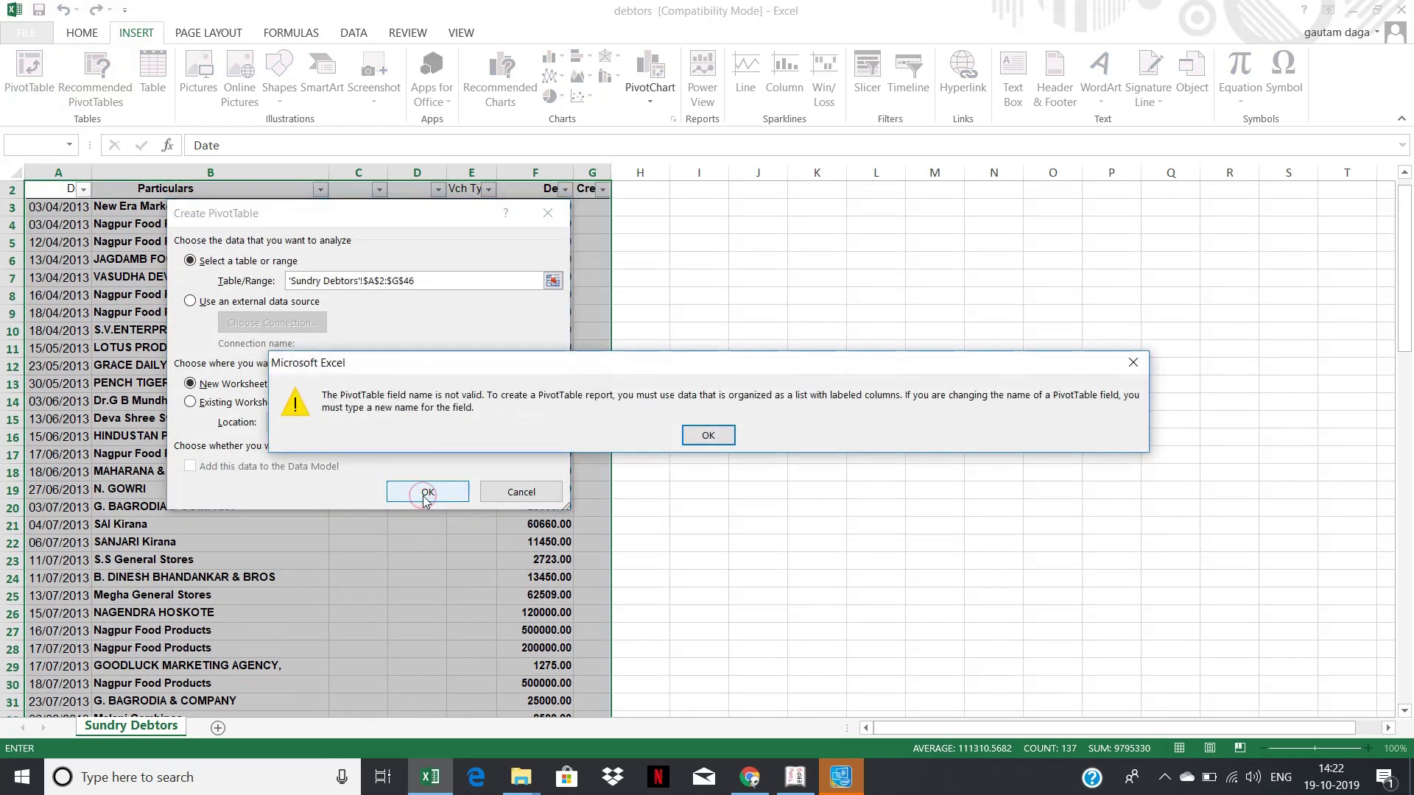
pyautogui.click(707, 437)
pyautogui.press('Escape')
pyautogui.click(703, 437)
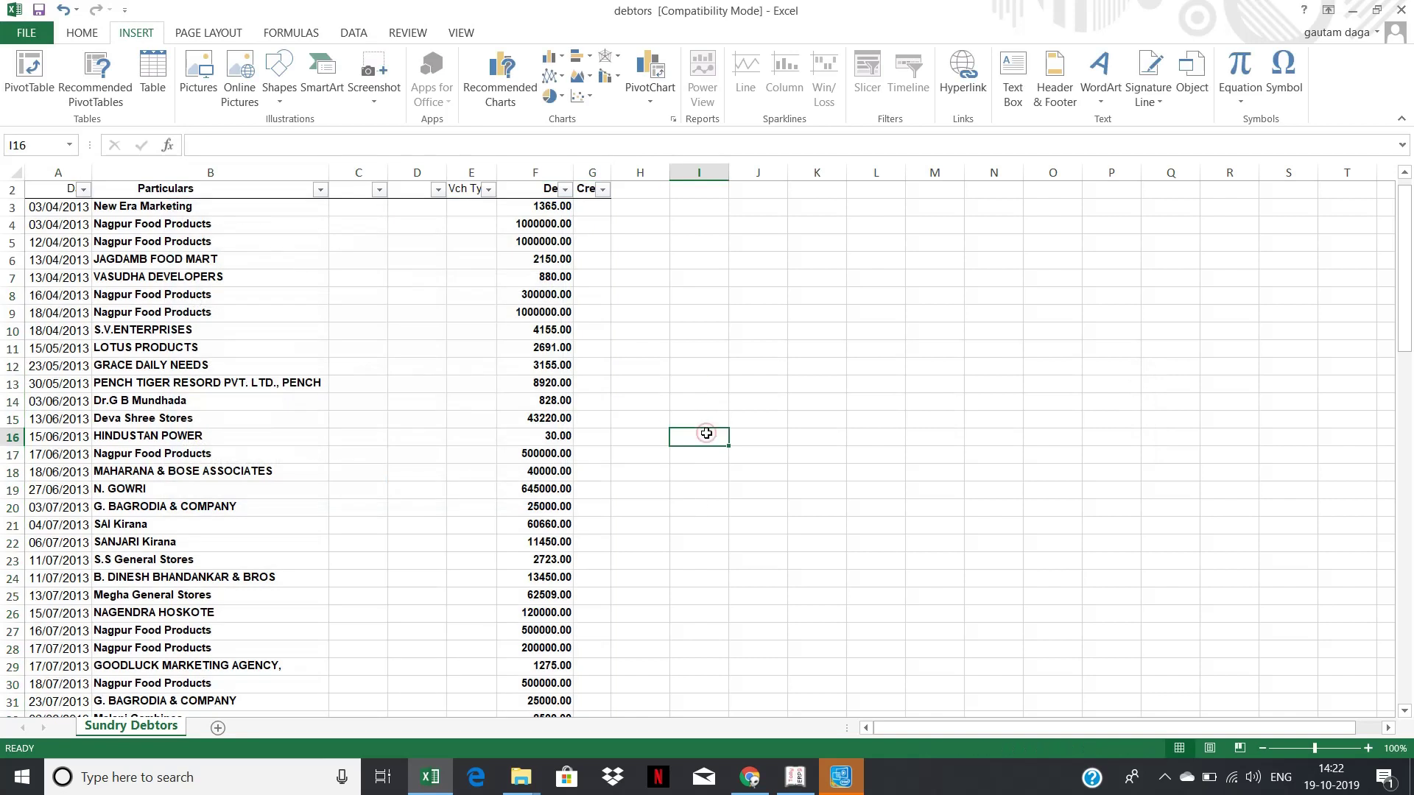
# Delete columns C to E, the two columns without headings and the voucher type column
pyautogui.moveTo(379, 163); pyautogui.dragTo(410, 190)
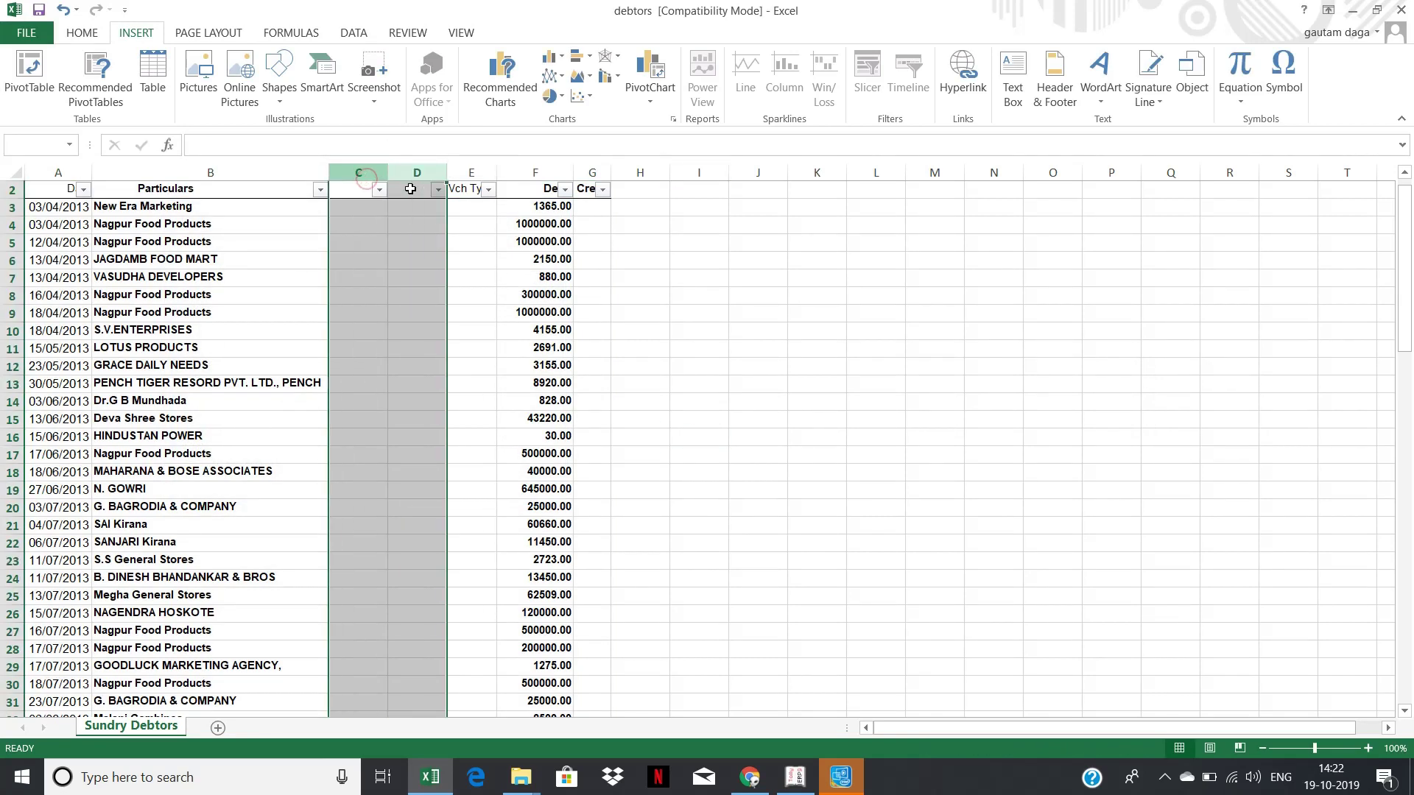
pyautogui.hotkey('shift', 'Right')
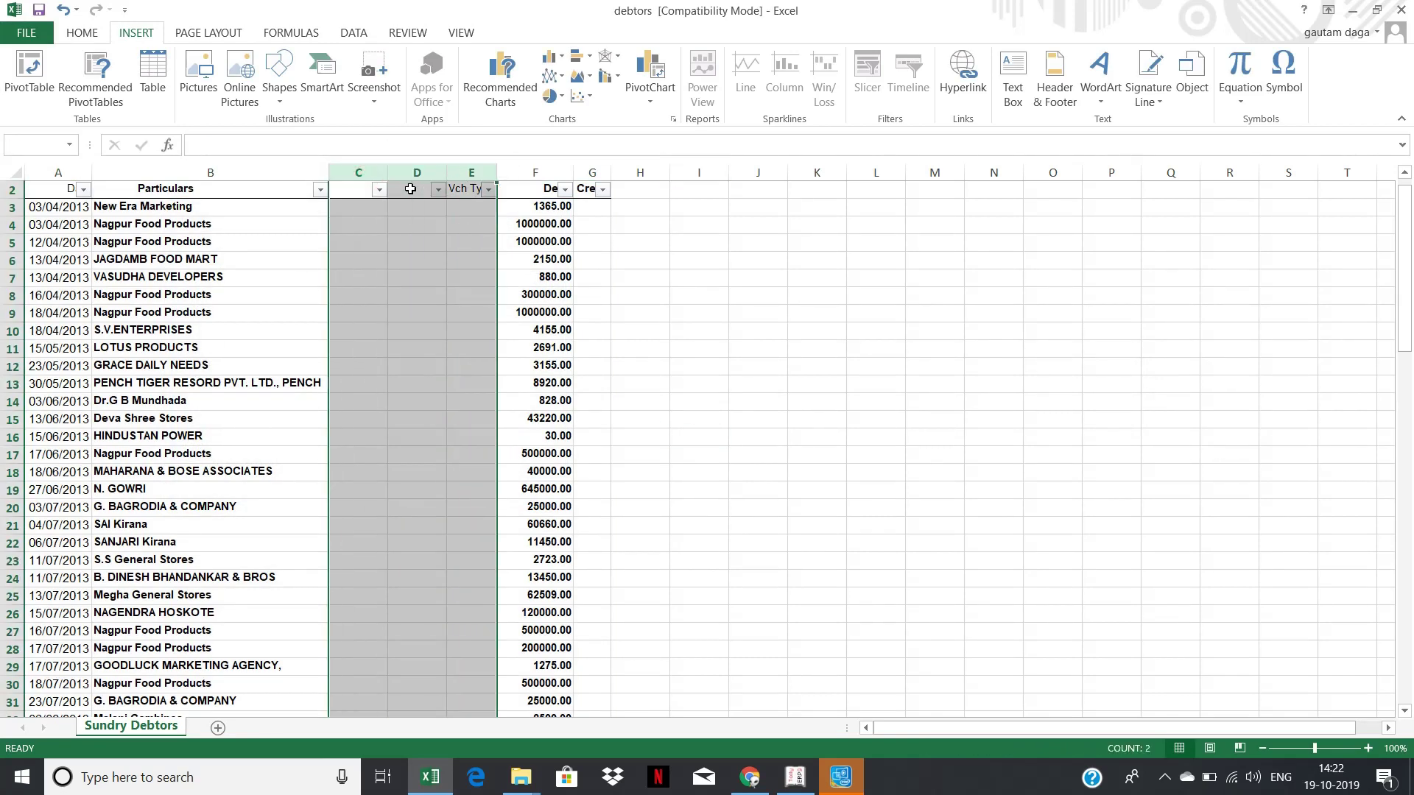
pyautogui.hotkey('ctrl', '-')
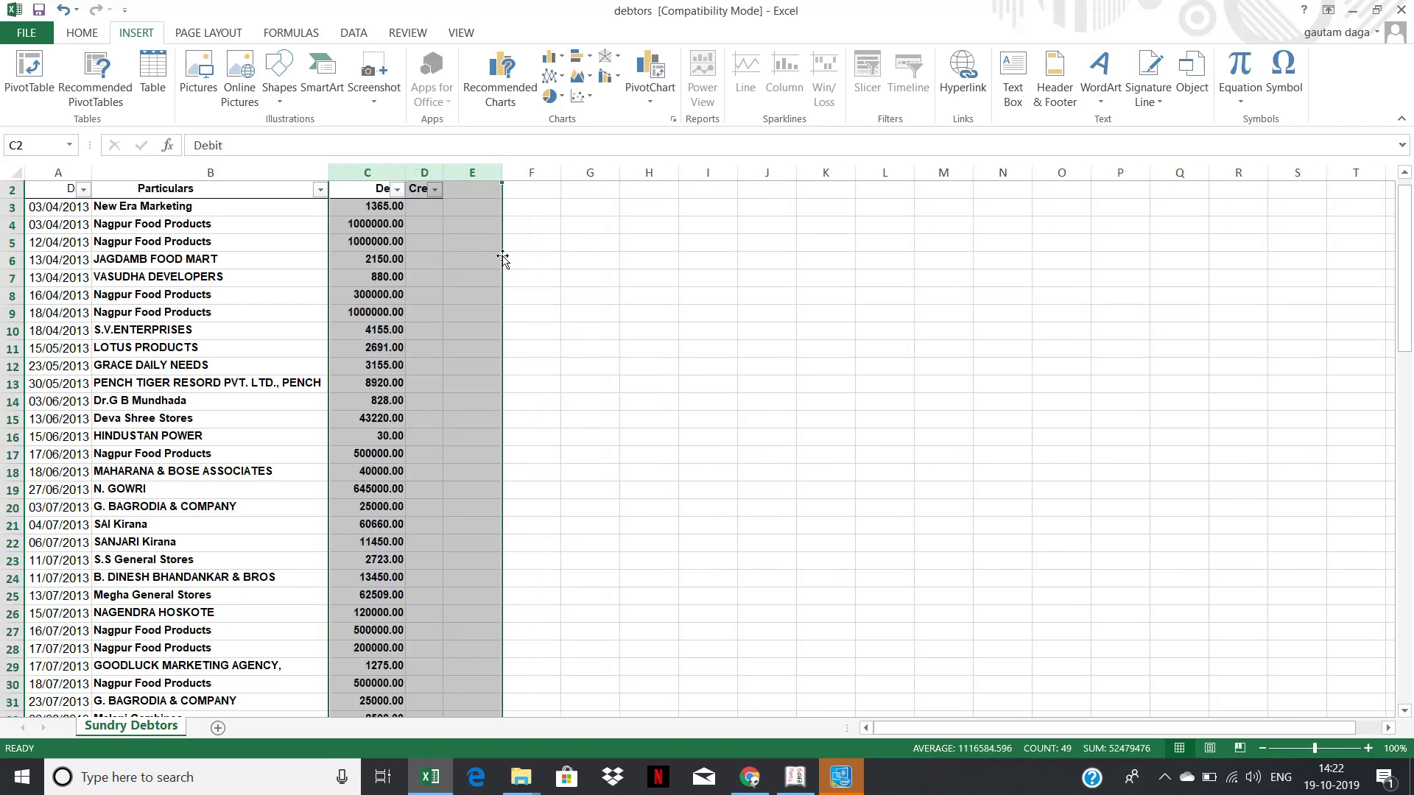
pyautogui.click(574, 259)
# Create a PivotTable on a new worksheet from the range A2:D46 of the Sundry Debtors sheet
pyautogui.press('Left')
pyautogui.hotkey('ctrl', 'Left')
pyautogui.hotkey('ctrl', 'Left')
pyautogui.press('Up')
pyautogui.press('Up')
pyautogui.press('Up')
pyautogui.press('Up')
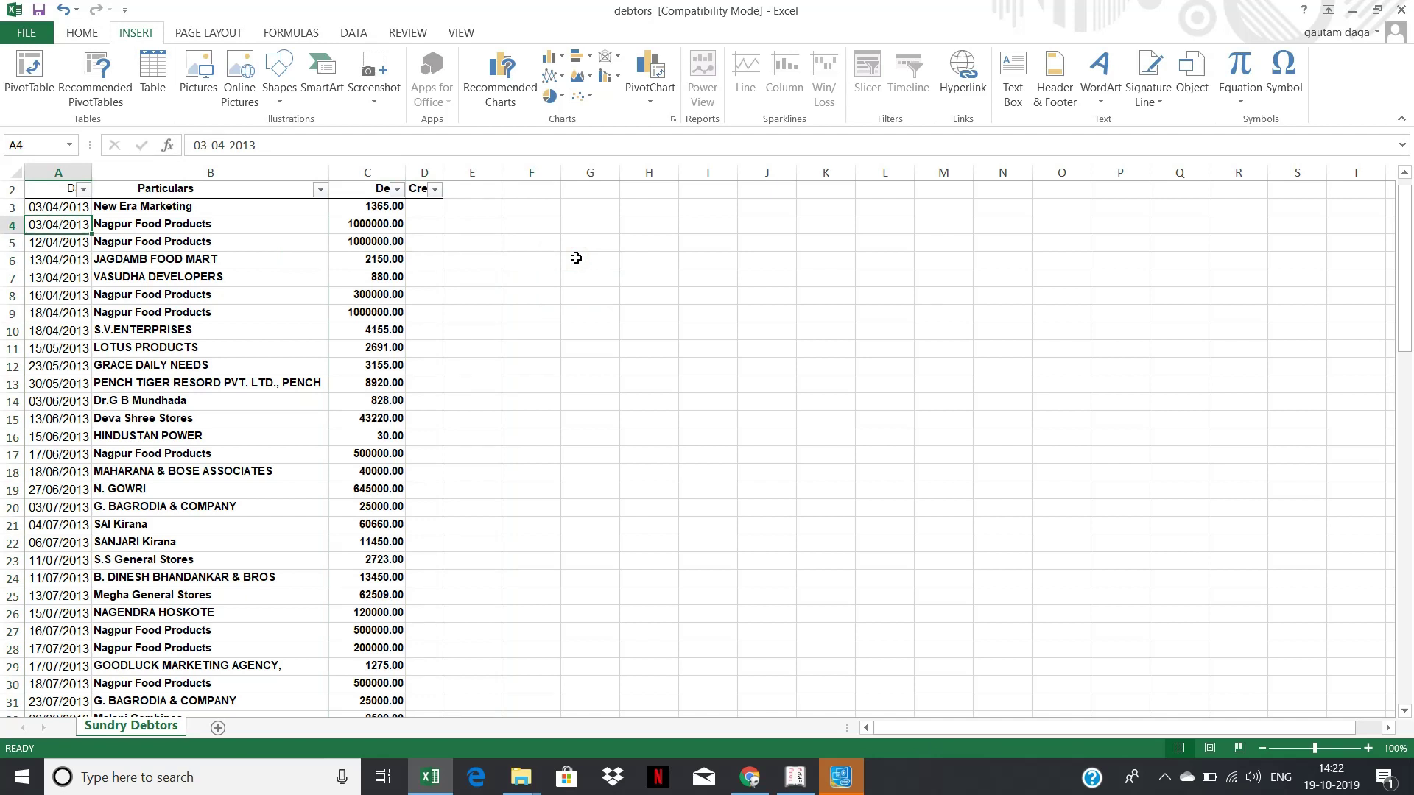
pyautogui.hotkey('shift', 'Up')
pyautogui.hotkey('shift', 'Right')
pyautogui.hotkey('shift', 'Right')
pyautogui.hotkey('shift', 'Right')
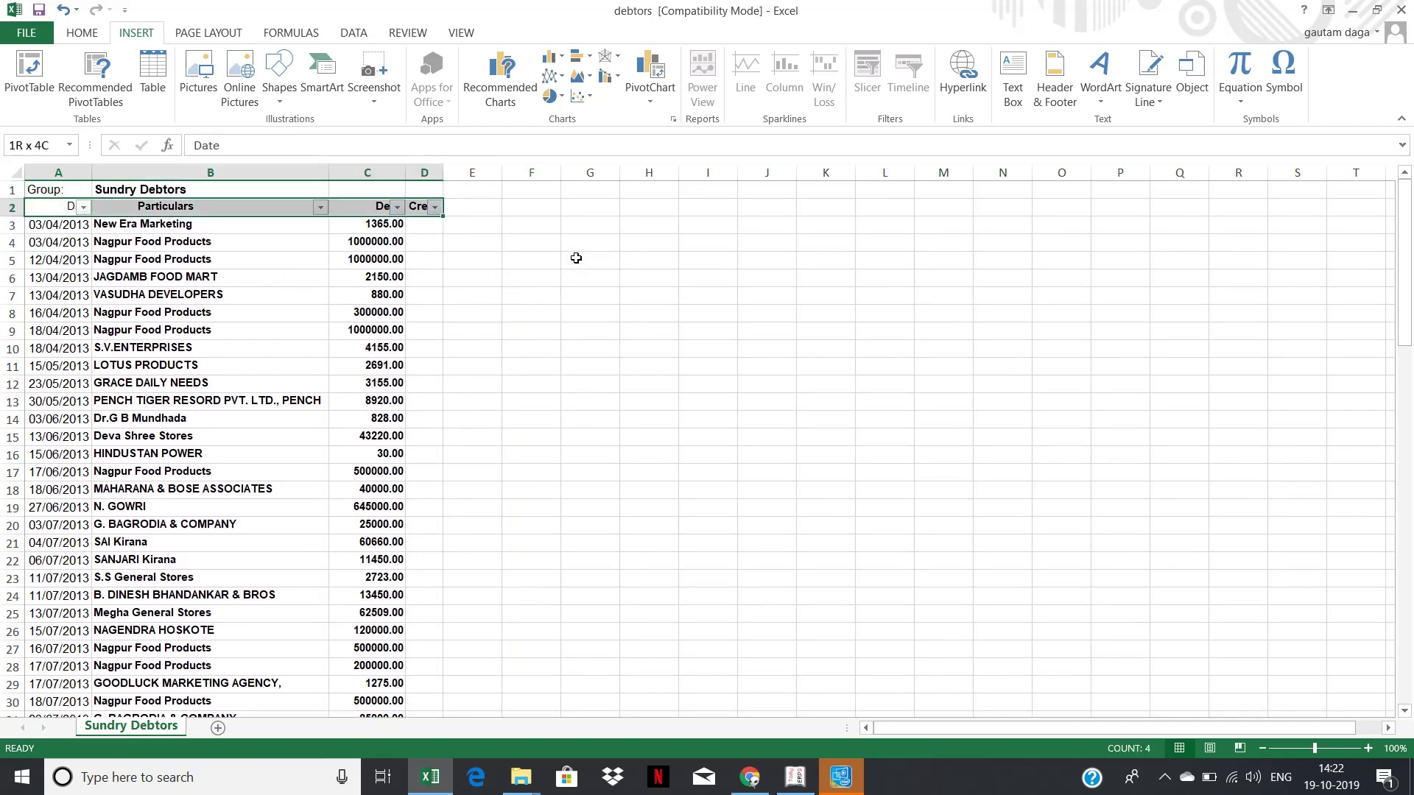
pyautogui.hotkey('ctrl', 'shift', 'Down')
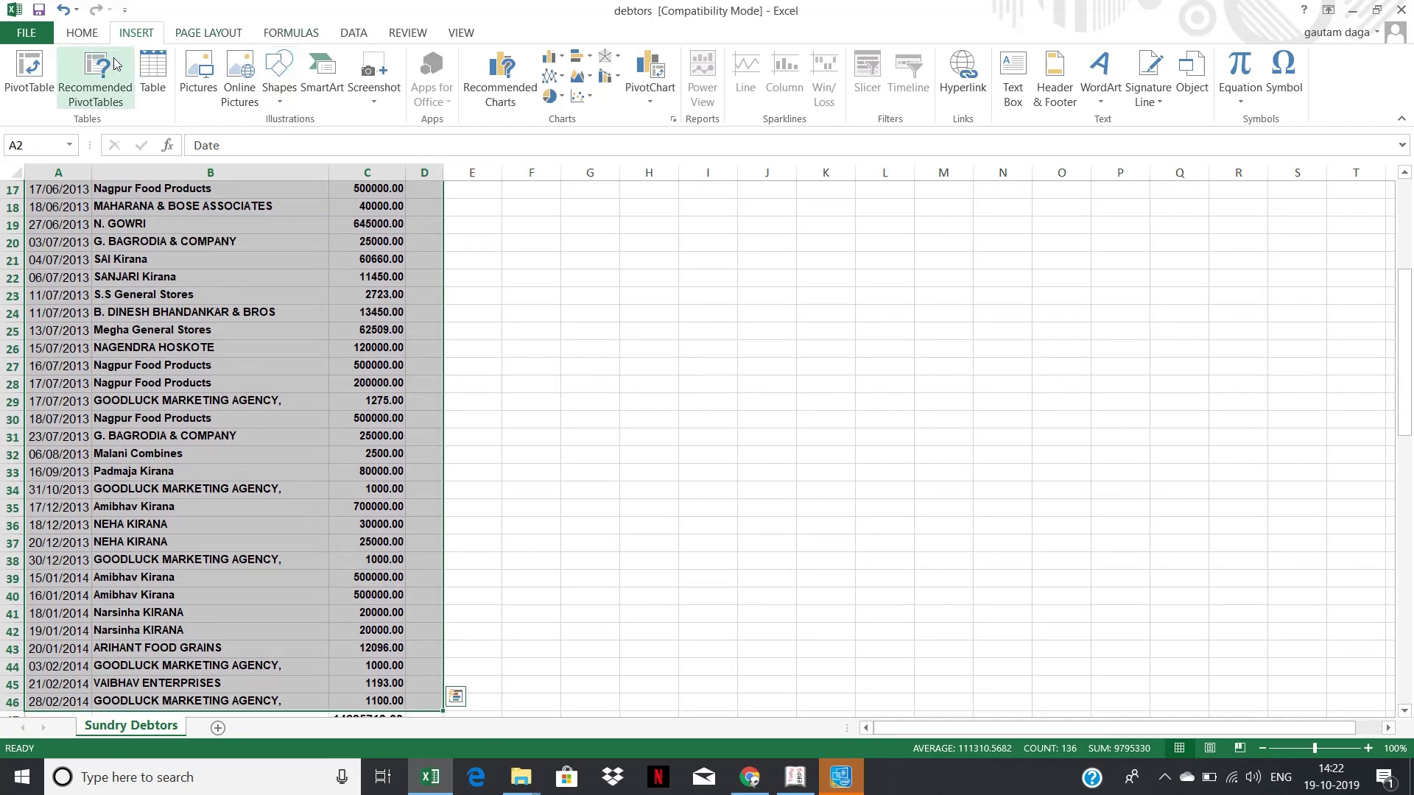
pyautogui.click(42, 89)
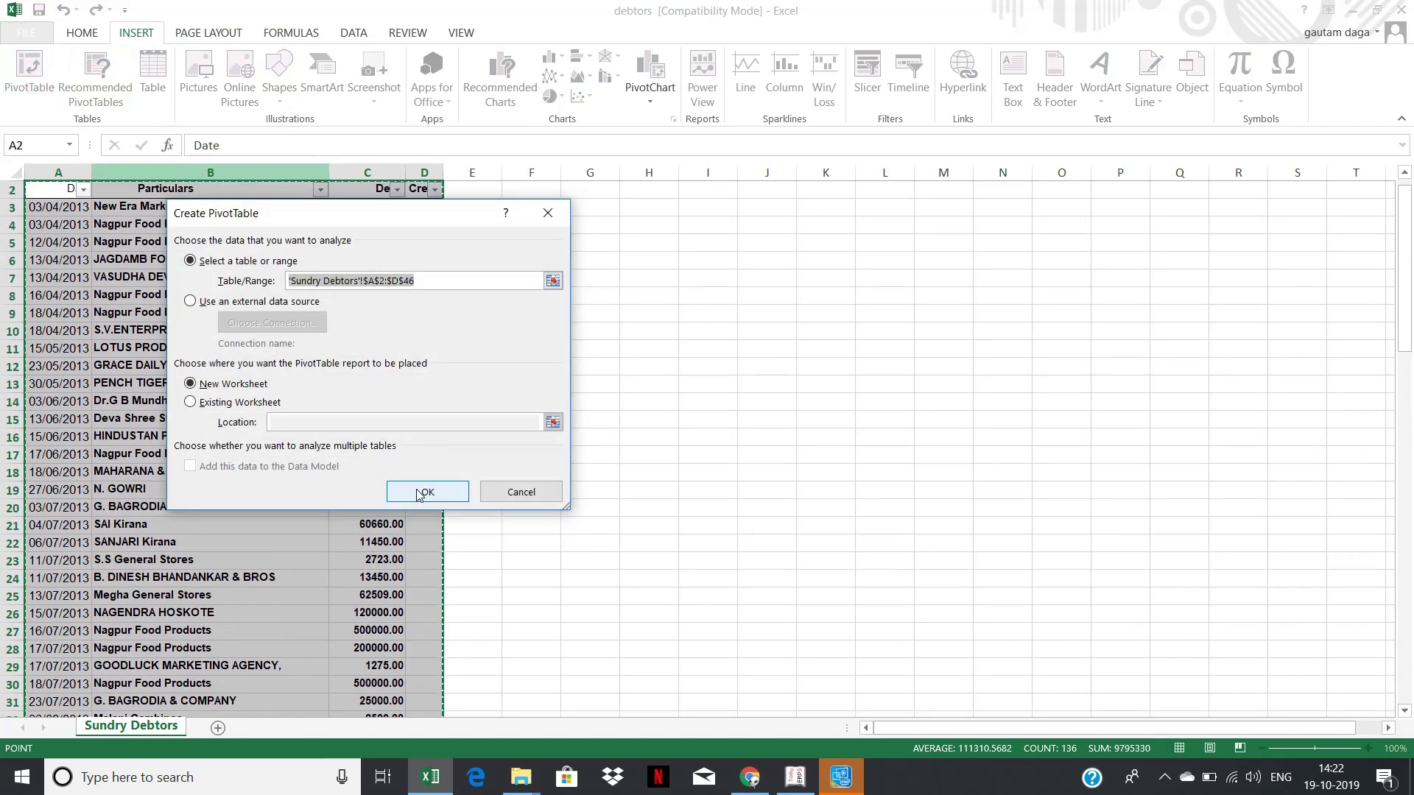
pyautogui.click(416, 492)
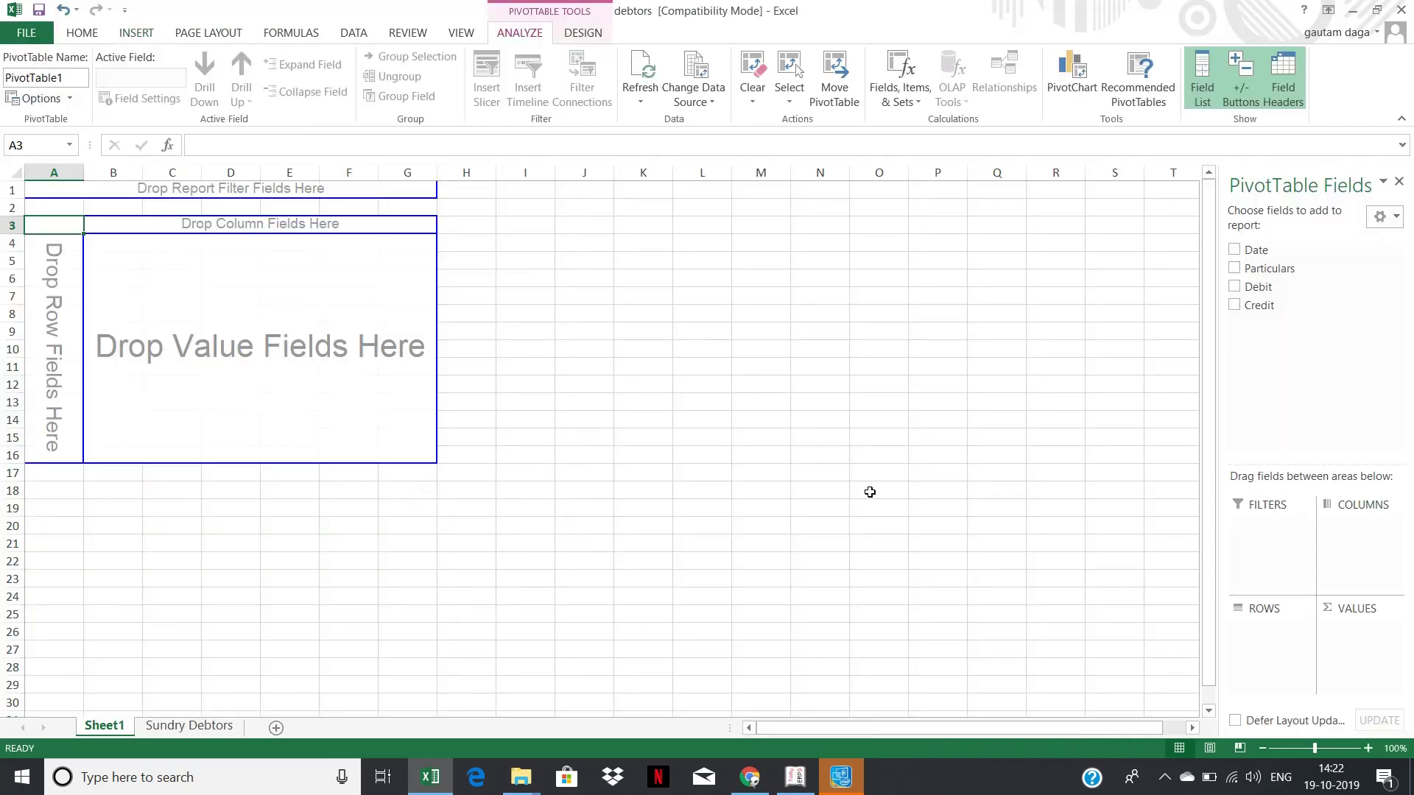
# Add Particulars as the PivotTable's rows and the sum of Debit as its values, and widen the Total column
pyautogui.moveTo(1267, 268); pyautogui.dragTo(1263, 612)
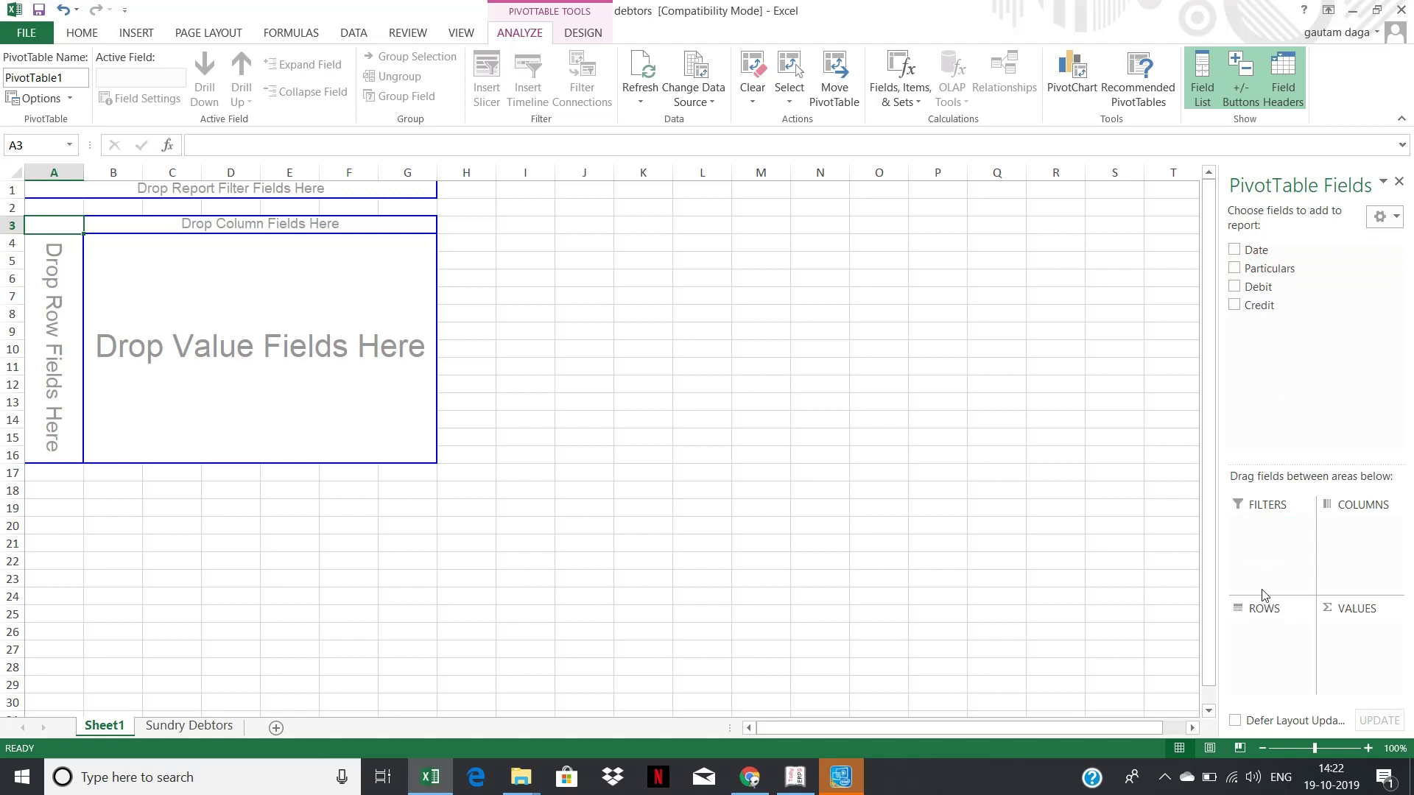
pyautogui.click(1234, 269)
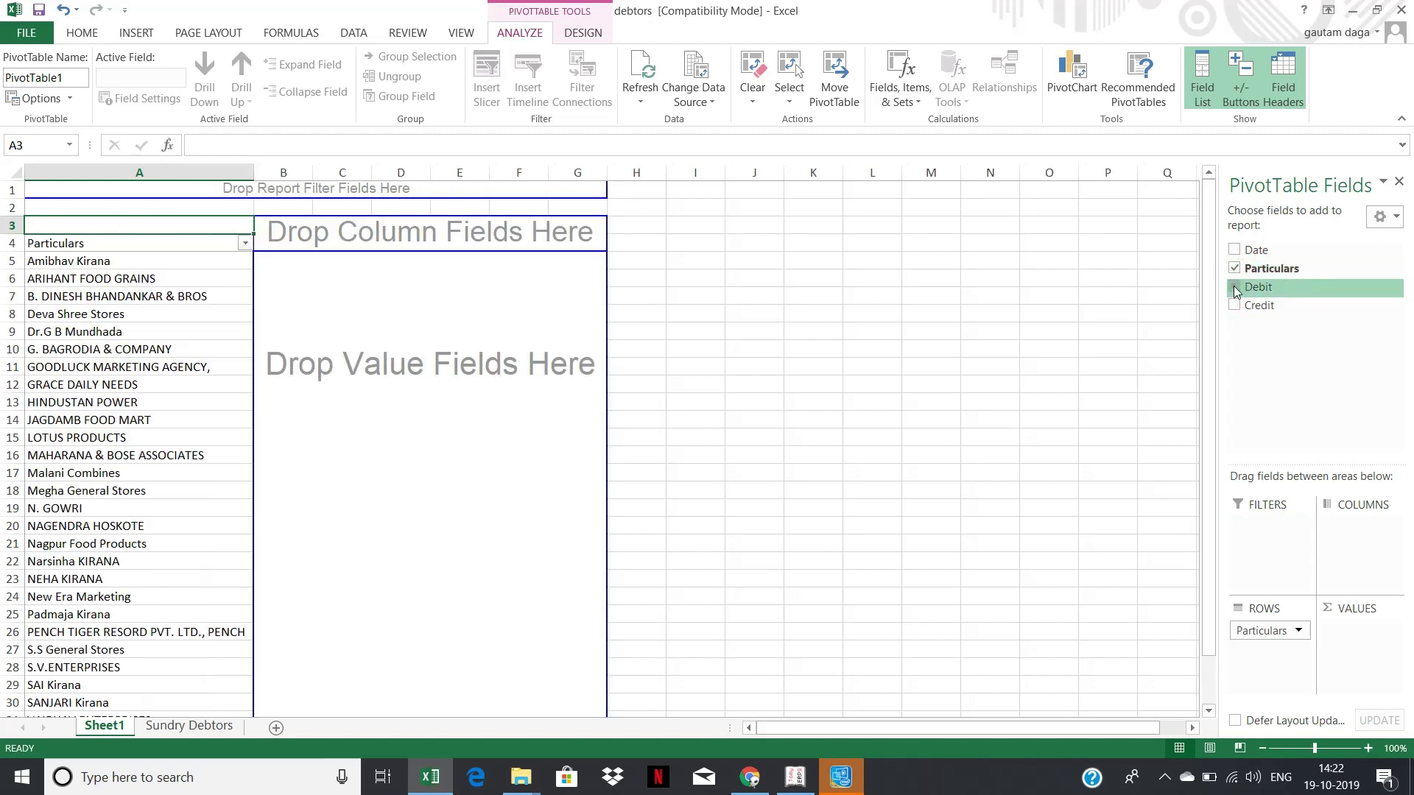
pyautogui.click(1234, 287)
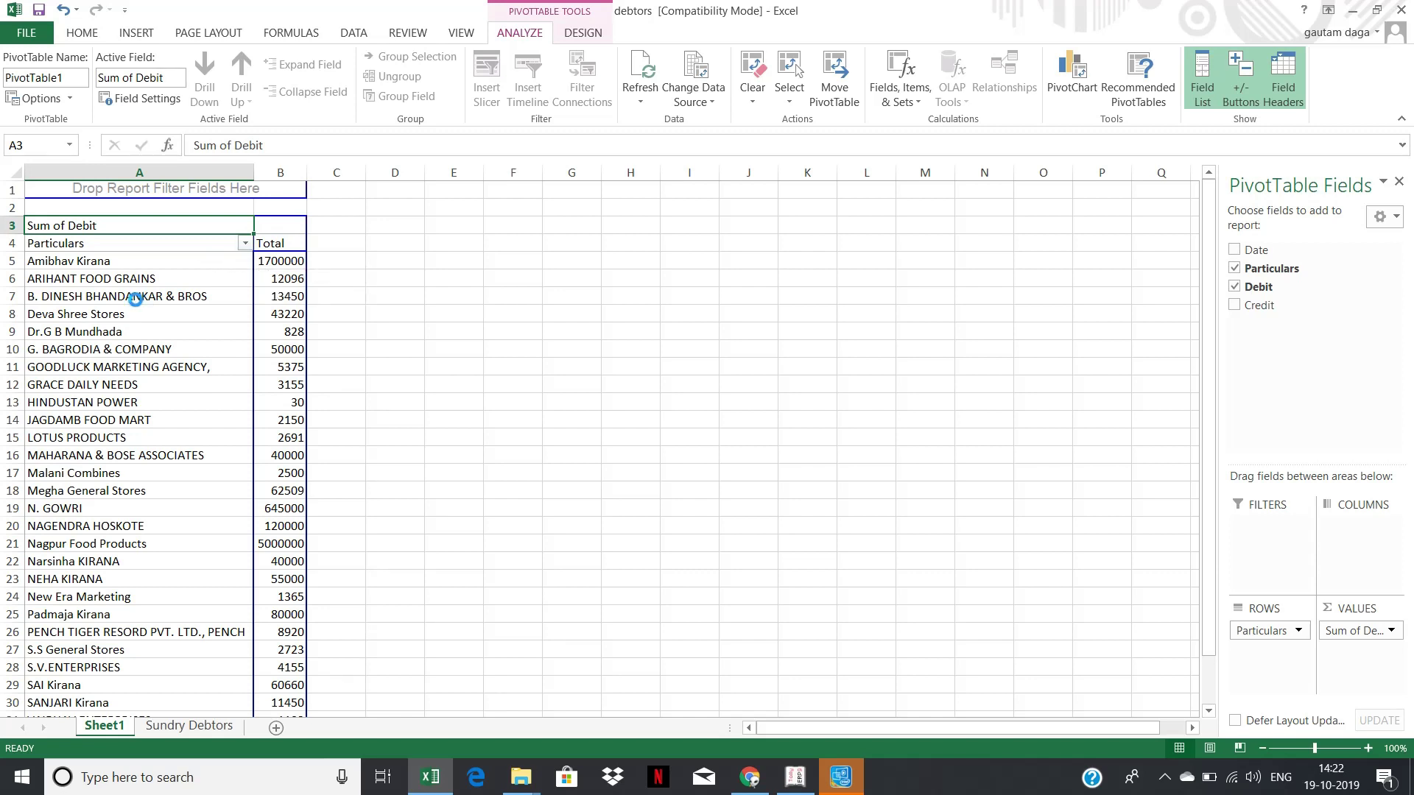
pyautogui.scroll(1, 135, 299)
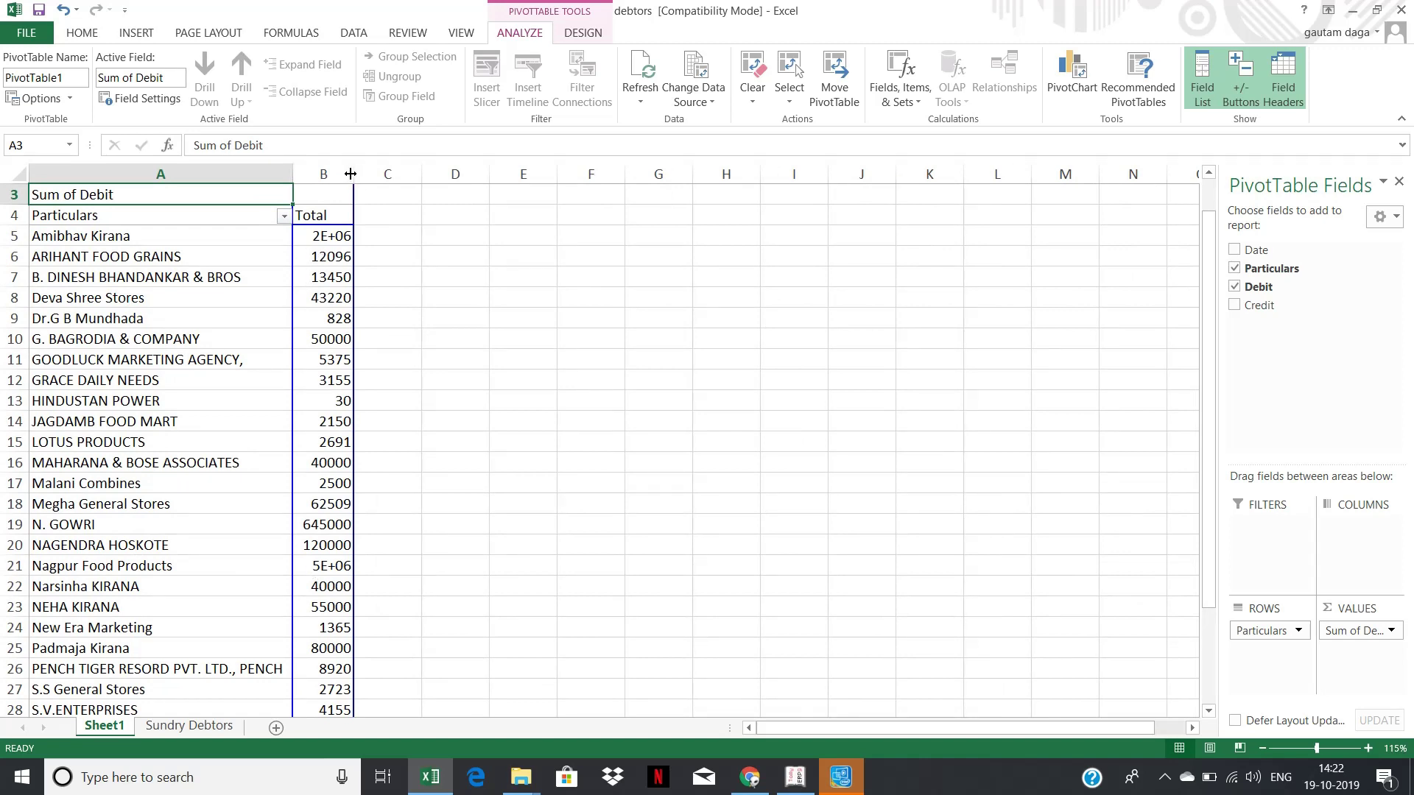
pyautogui.moveTo(353, 174); pyautogui.dragTo(418, 182)
# Sort the PivotTable parties by their debit totals from largest to smallest
pyautogui.click(368, 239)
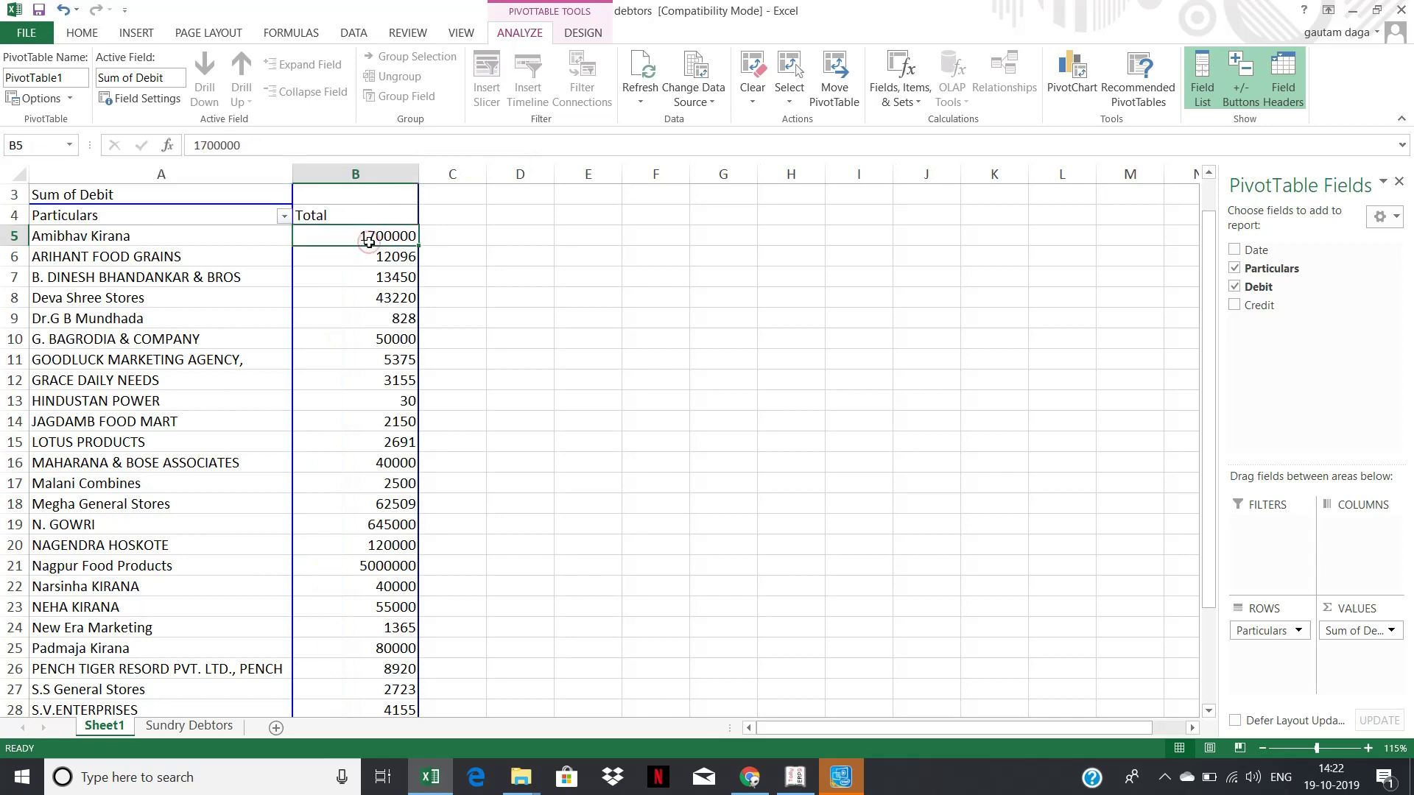
pyautogui.moveTo(370, 239)
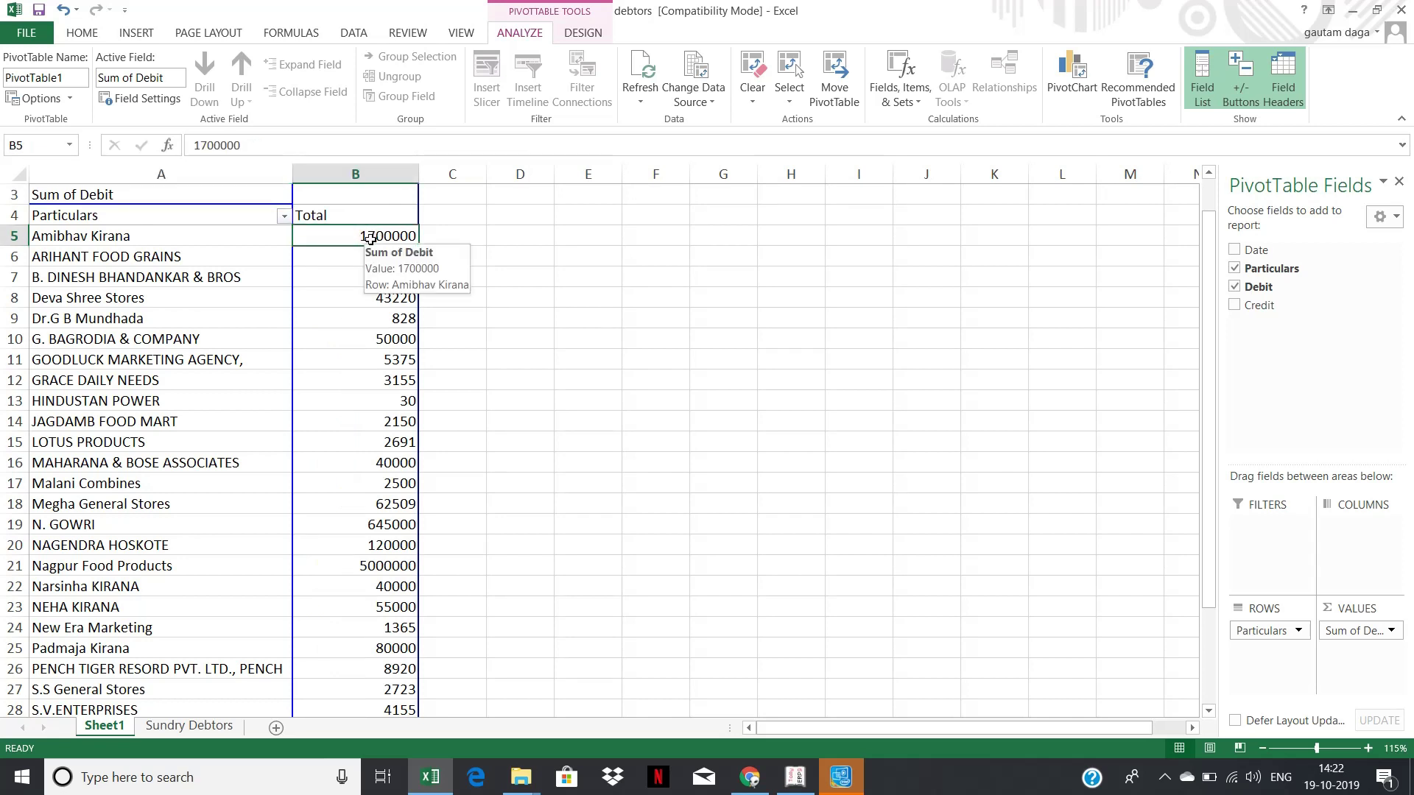
pyautogui.rightClick(370, 238)
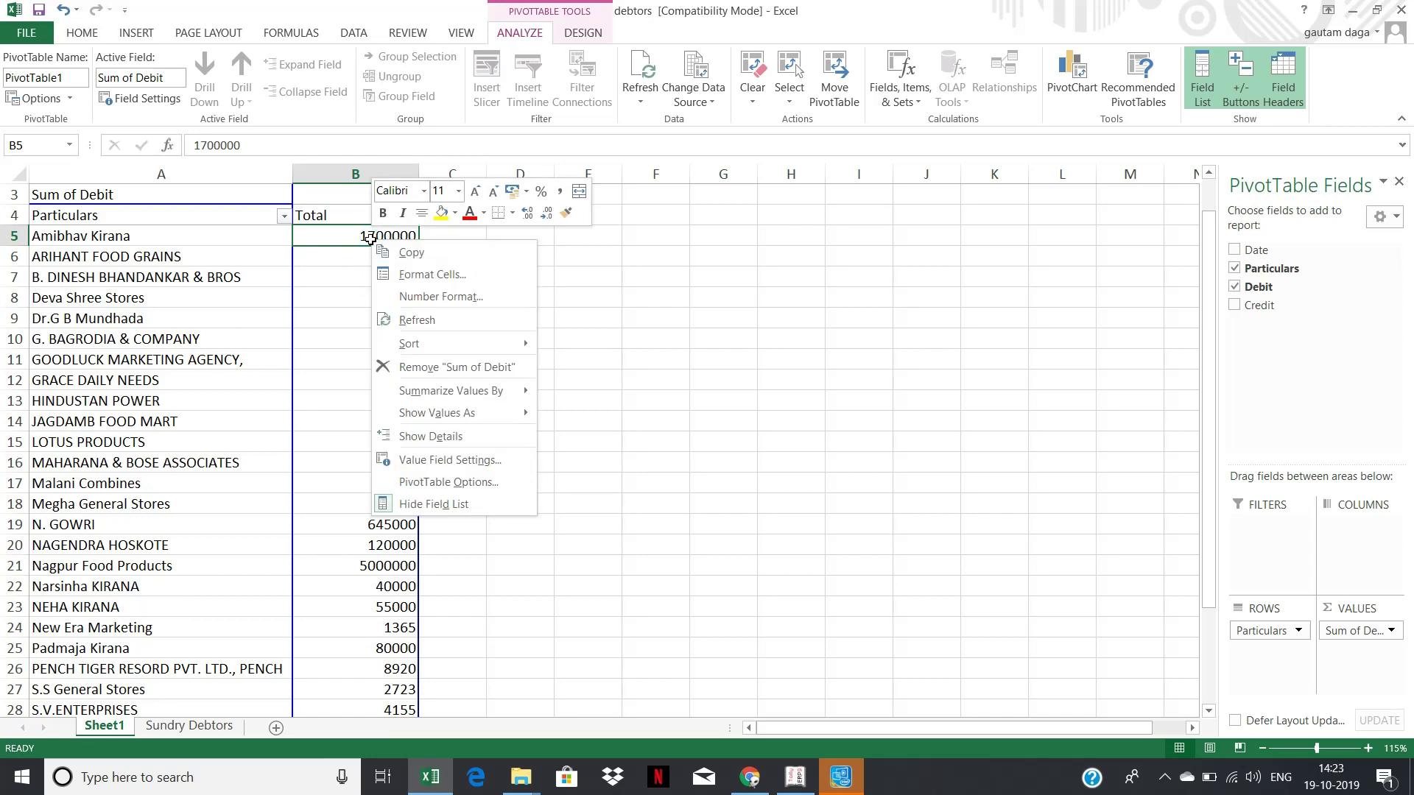
pyautogui.moveTo(486, 343)
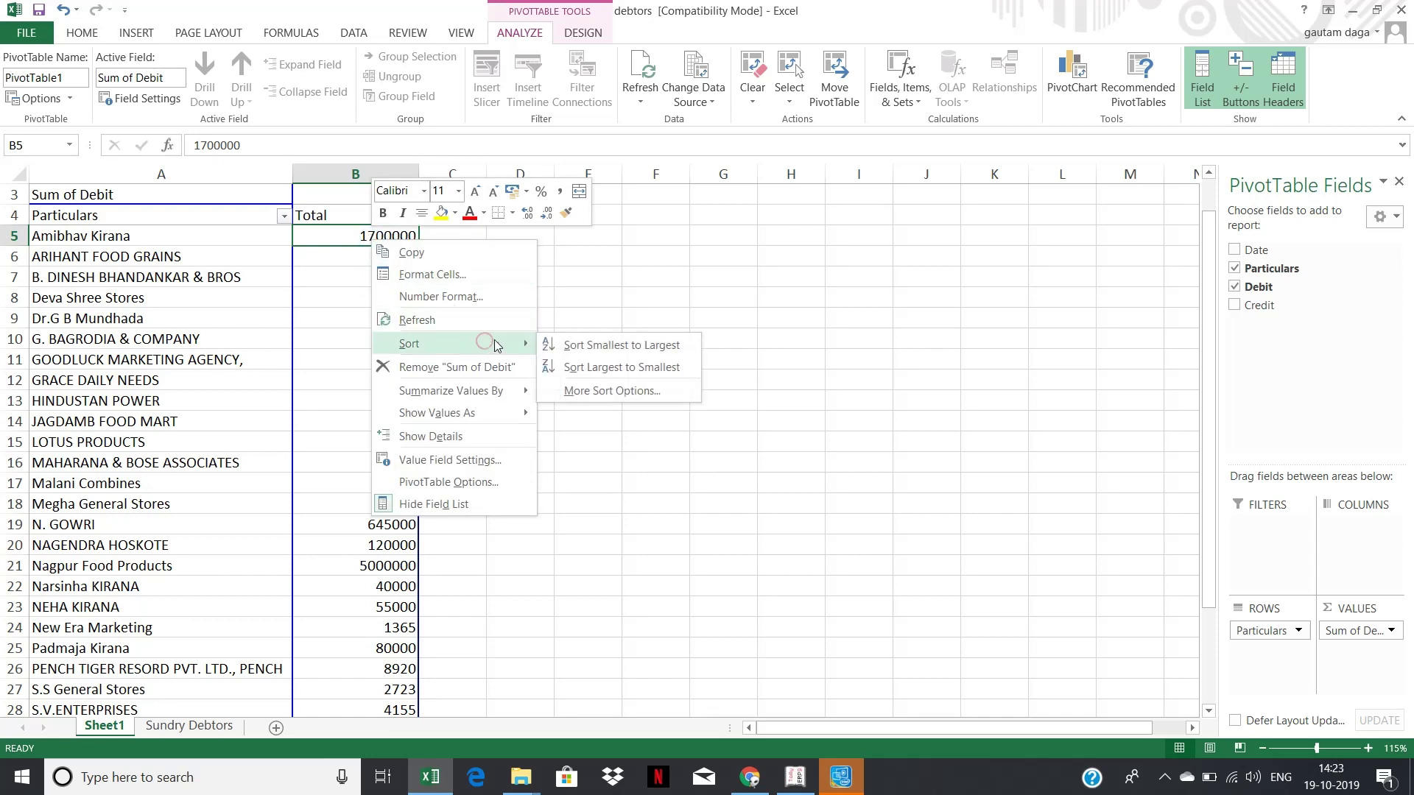
pyautogui.click(581, 371)
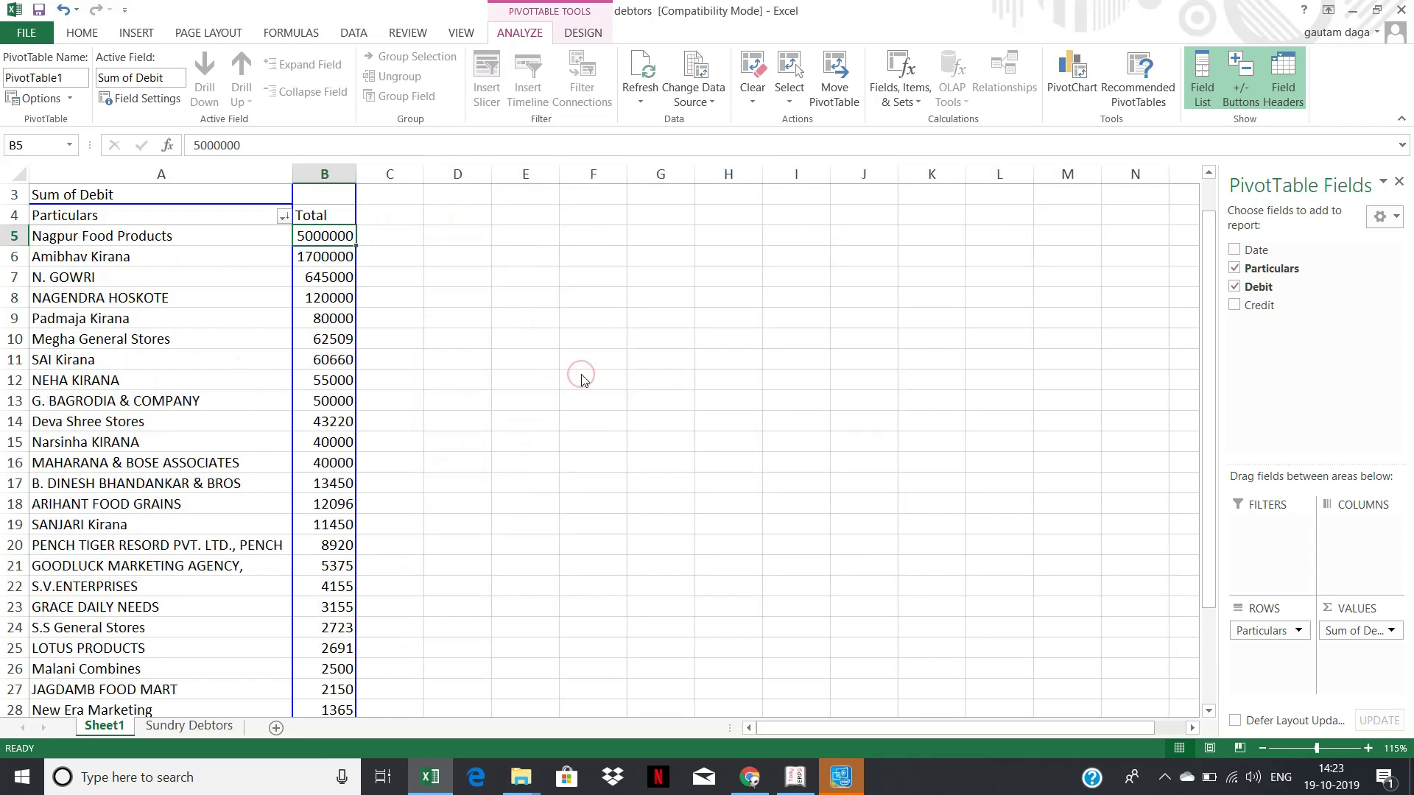
pyautogui.click(564, 379)
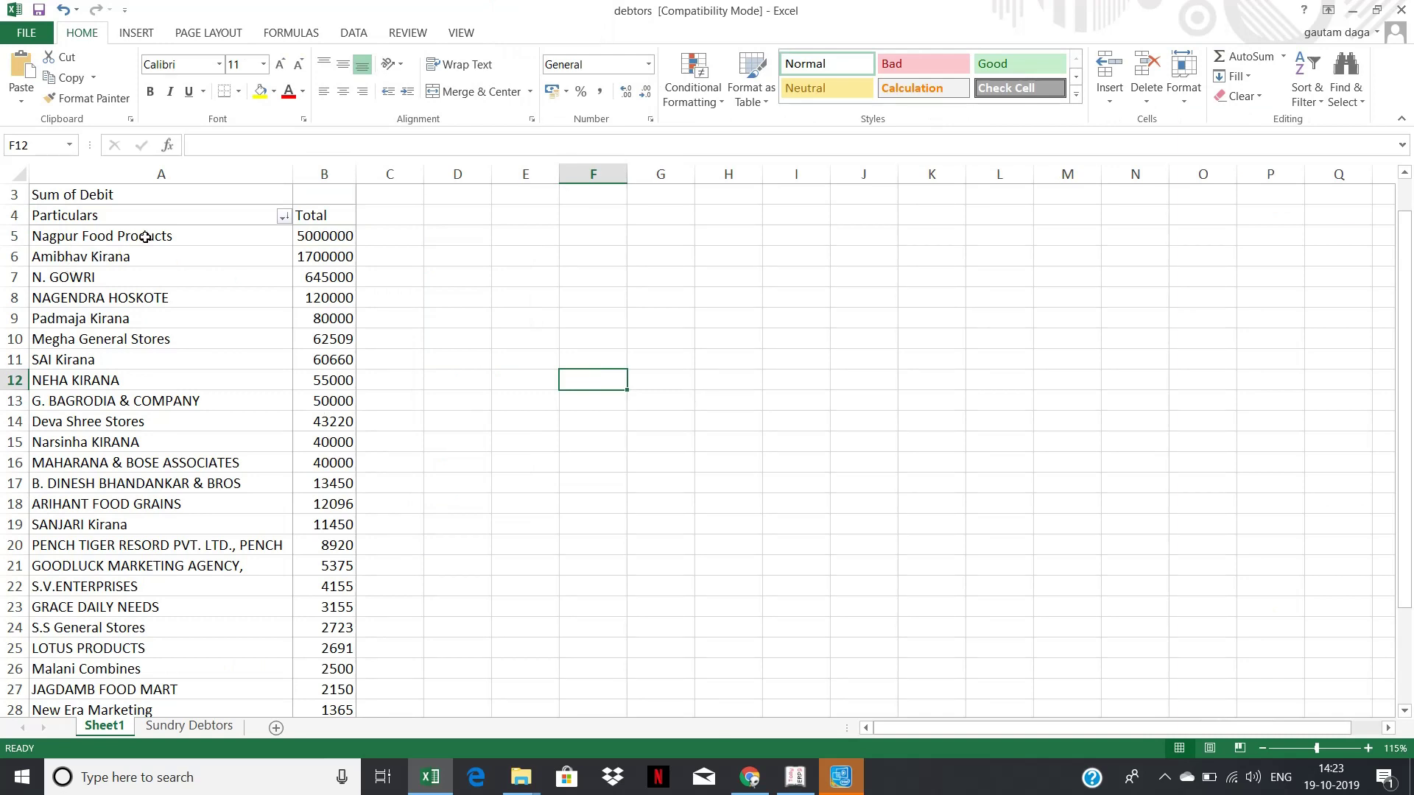
# Apply the Comma number style to the PivotTable's Total column
pyautogui.click(321, 181)
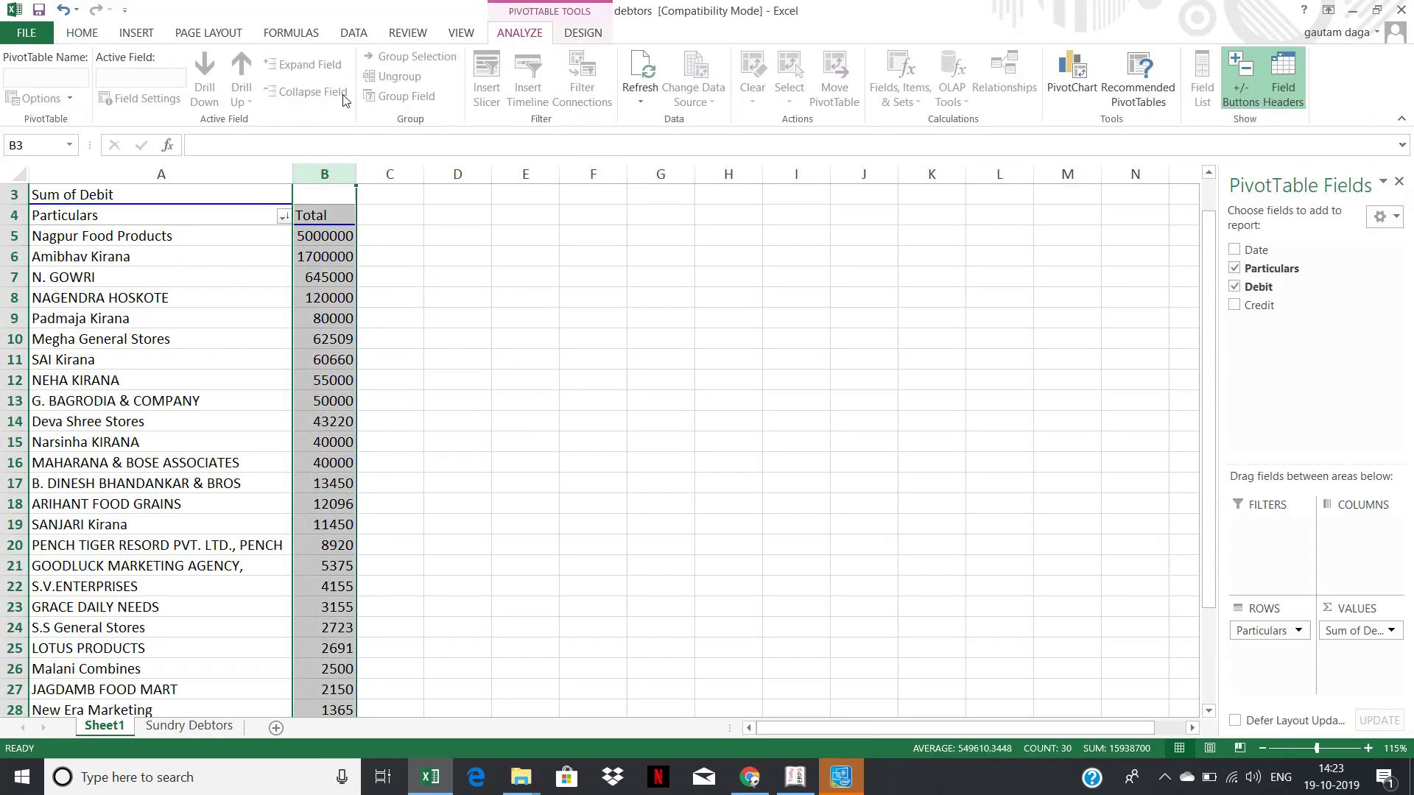
pyautogui.click(82, 33)
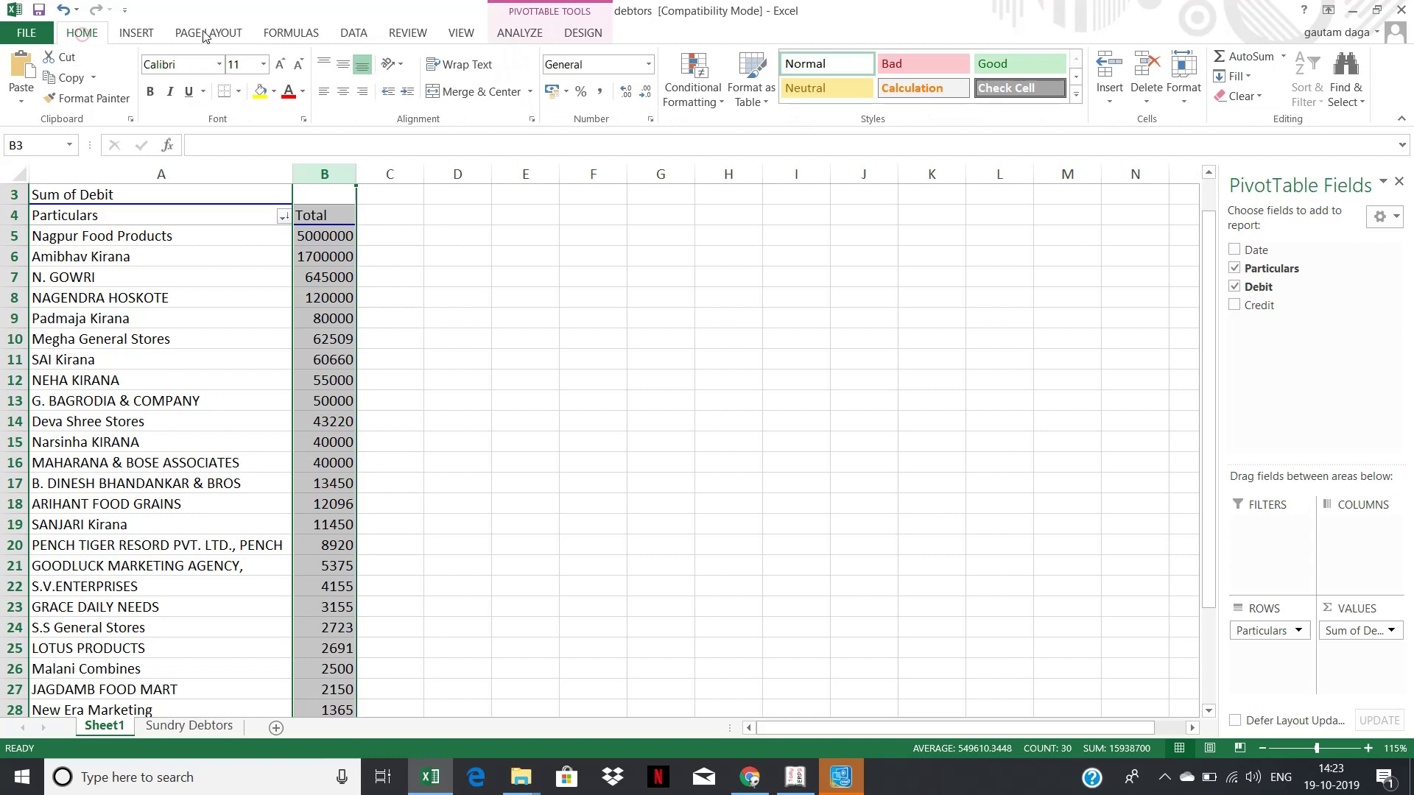
pyautogui.click(598, 91)
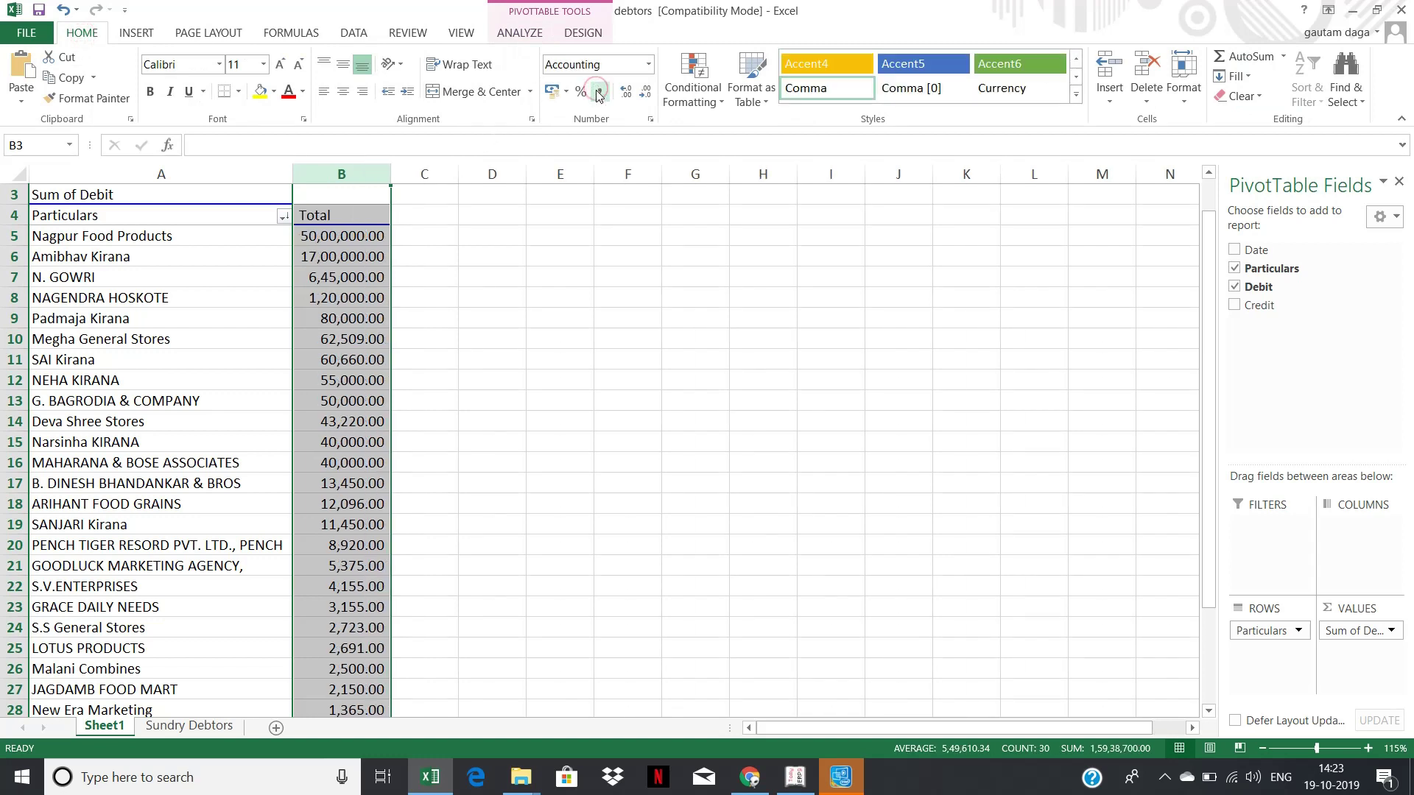
pyautogui.click(514, 322)
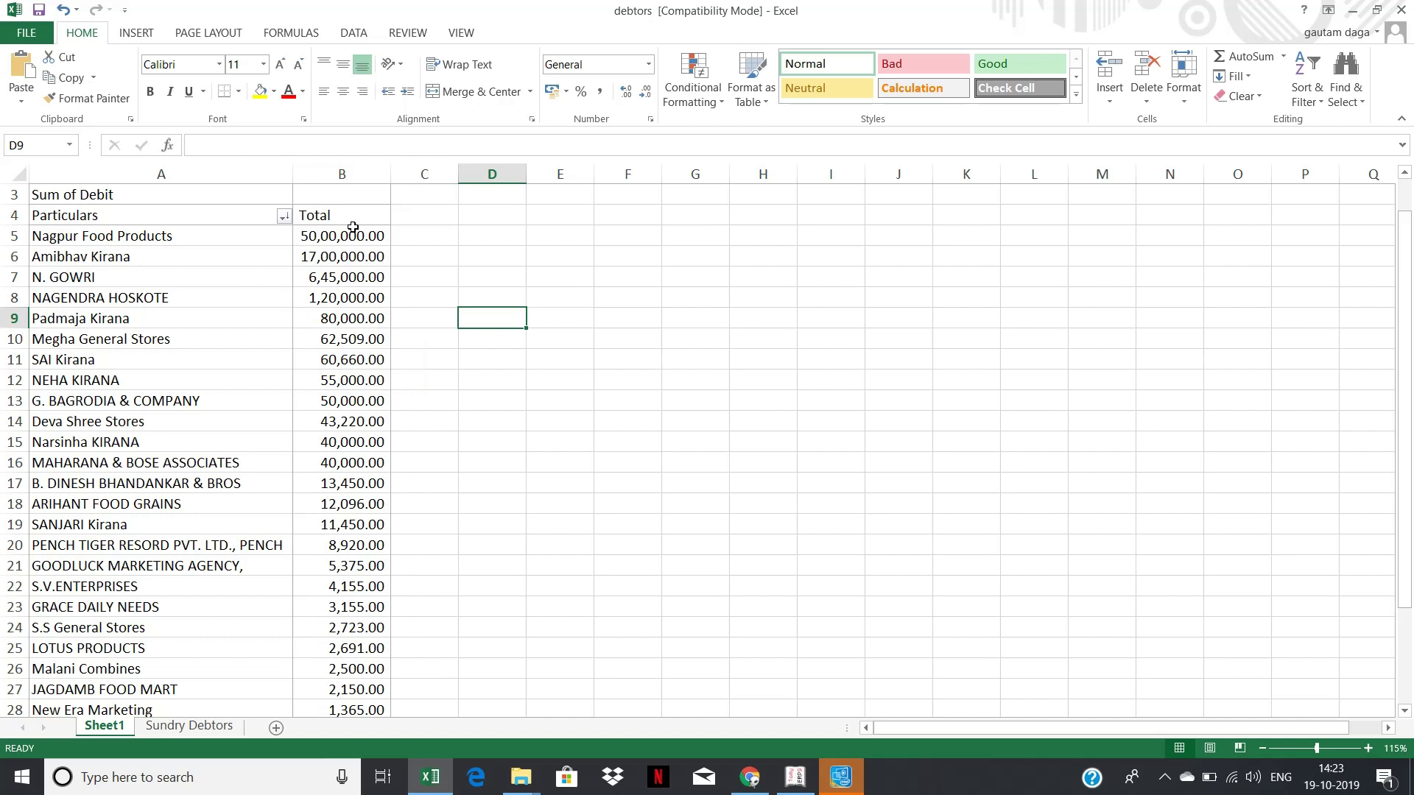
pyautogui.moveTo(354, 234); pyautogui.dragTo(361, 318)
pyautogui.click(526, 296)
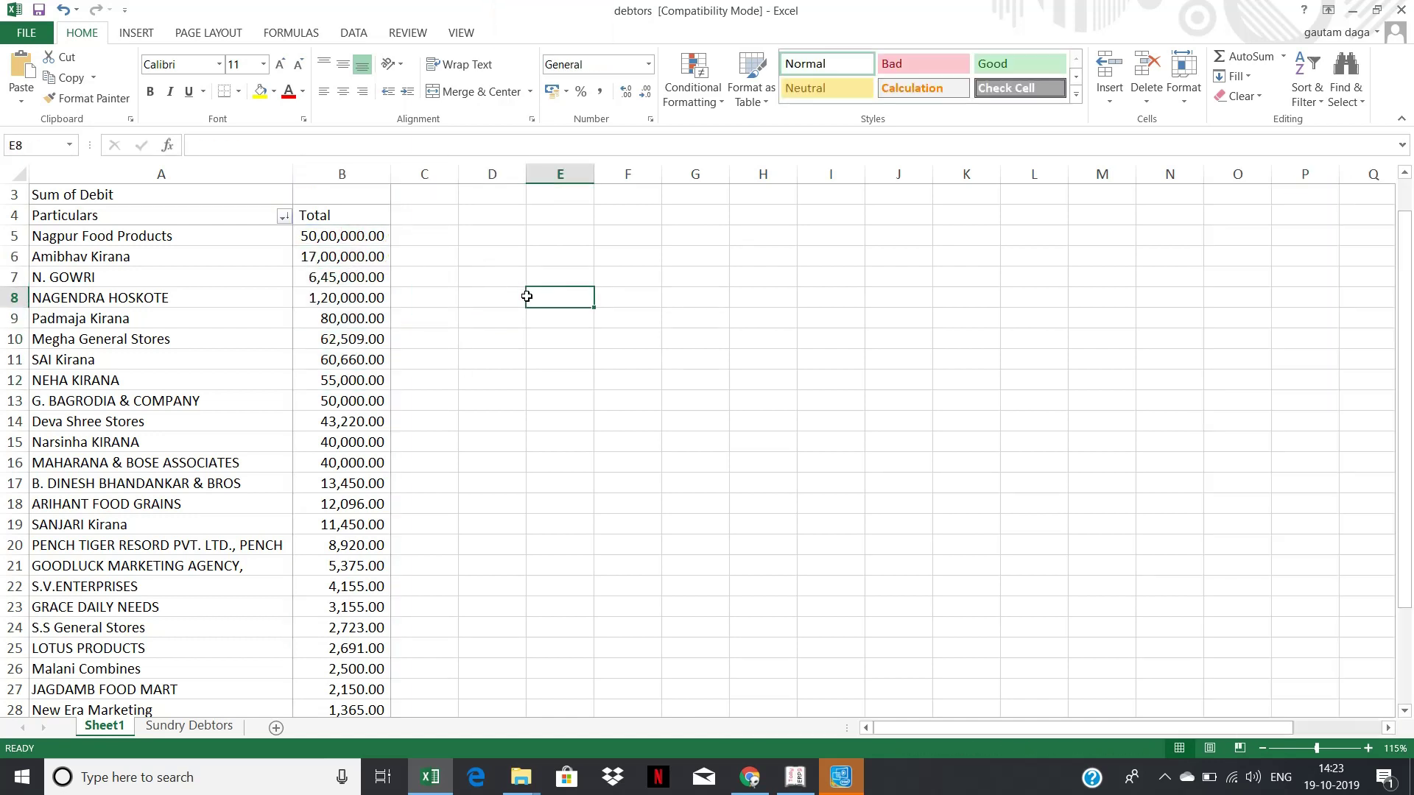